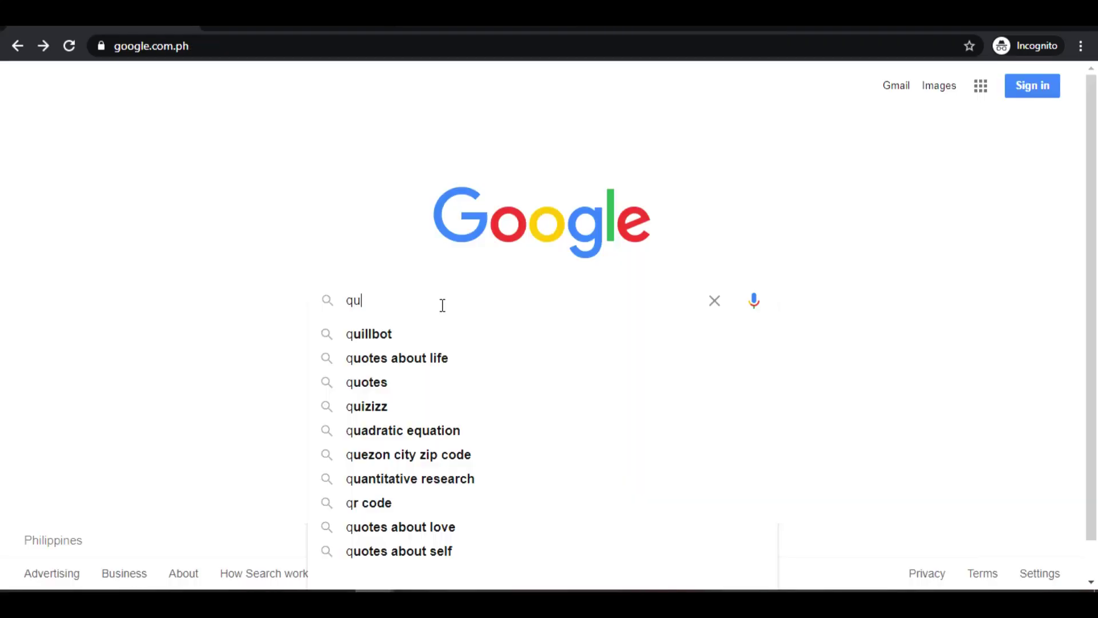
# Step: Find the Quizizz login page through a Google search for "quizizz login" and log in with the Gmail account
pyautogui.write('izziz')
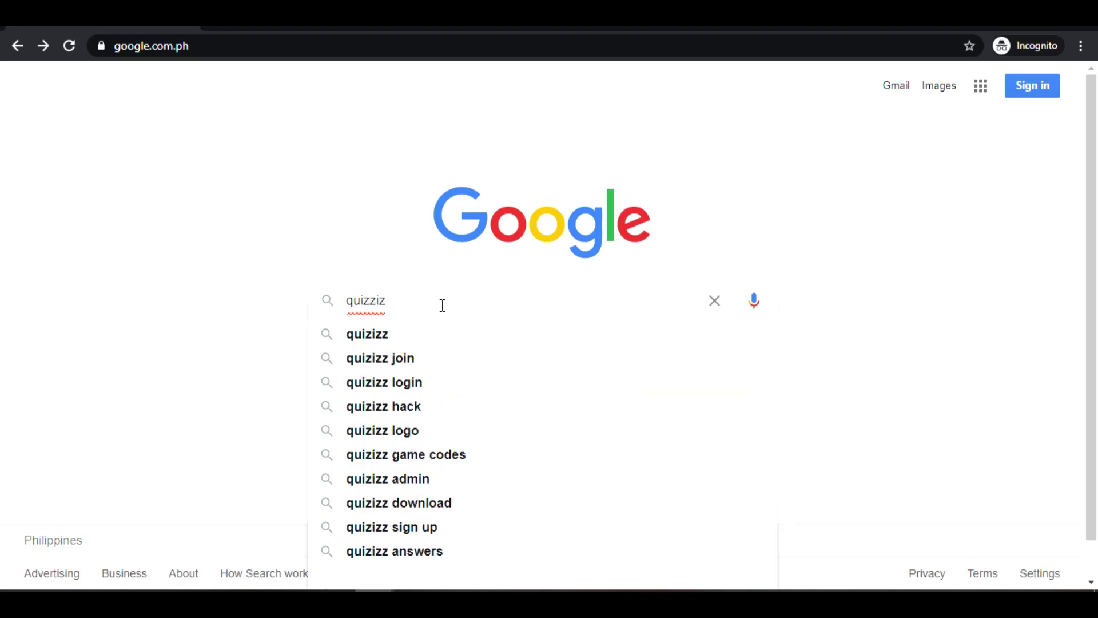
pyautogui.click(421, 389)
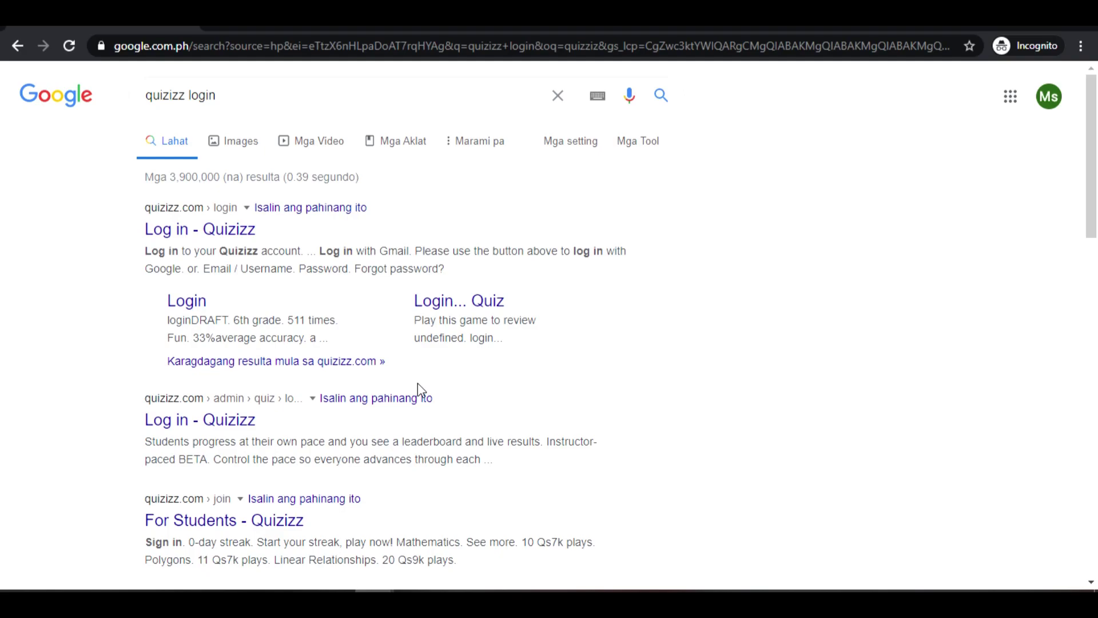
pyautogui.scroll(5, 219, 245)
pyautogui.click(219, 244)
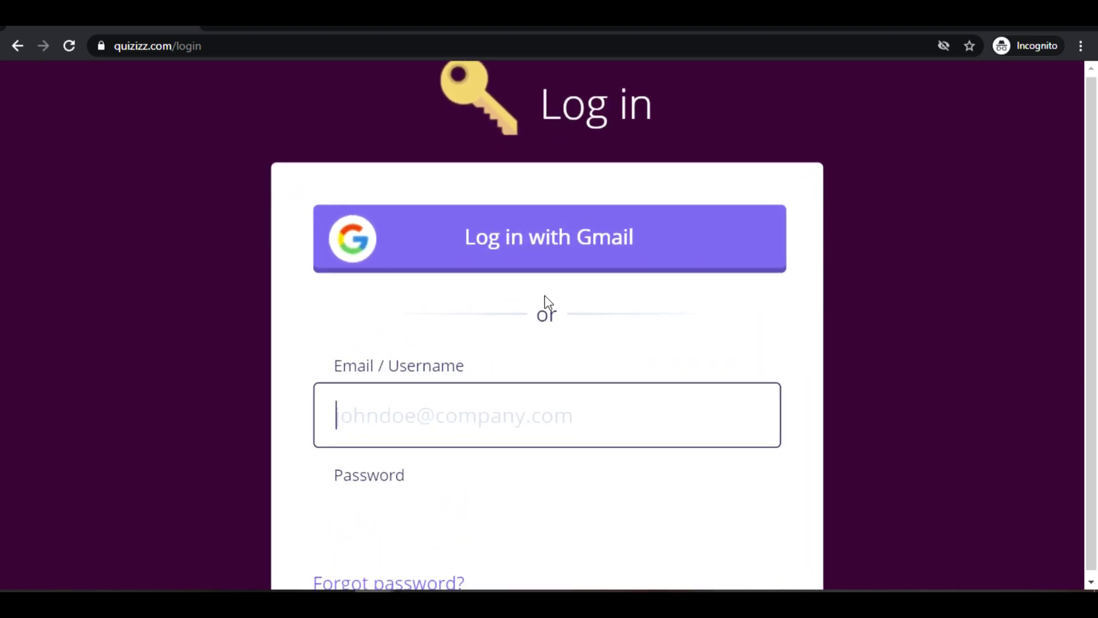
pyautogui.click(520, 248)
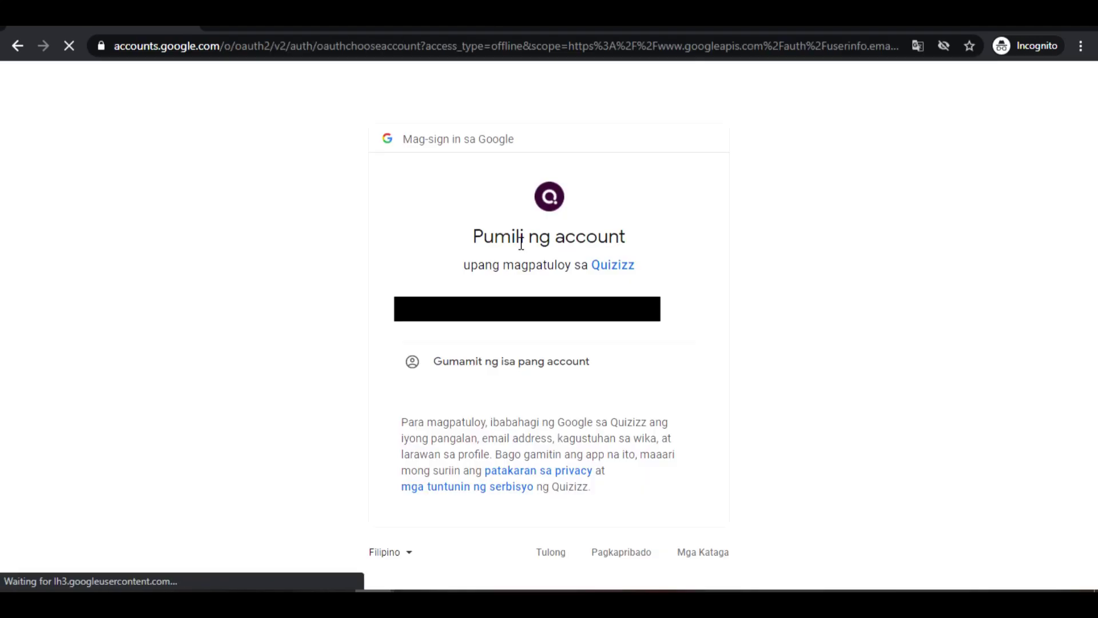
pyautogui.click(488, 338)
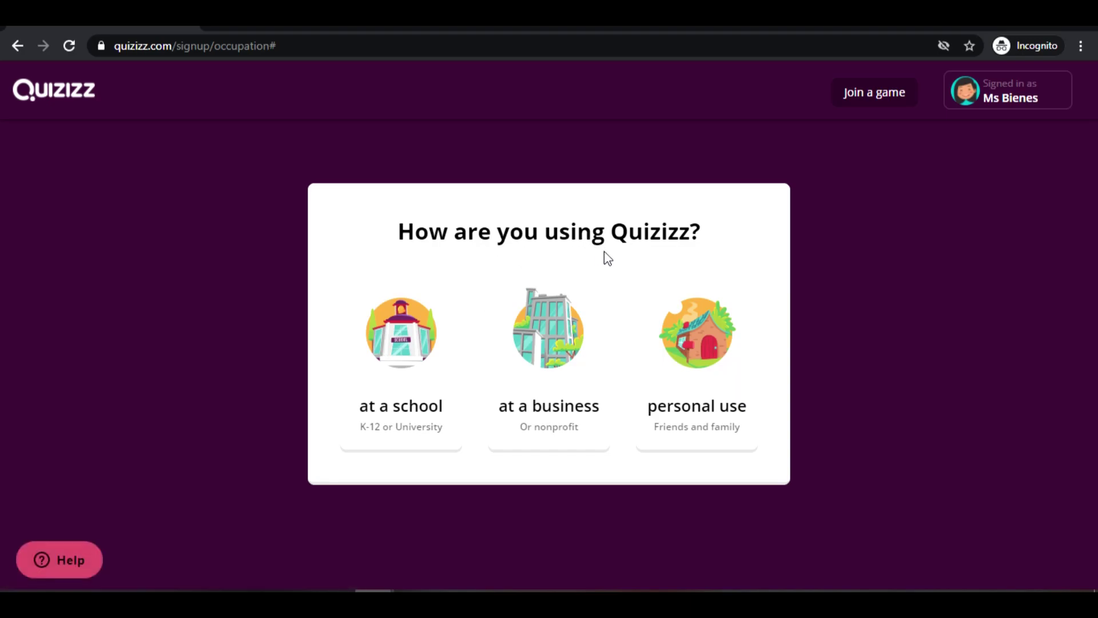
# Step: Set the account up for use at a school as a Teacher and dismiss the Lessons announcement
pyautogui.click(412, 389)
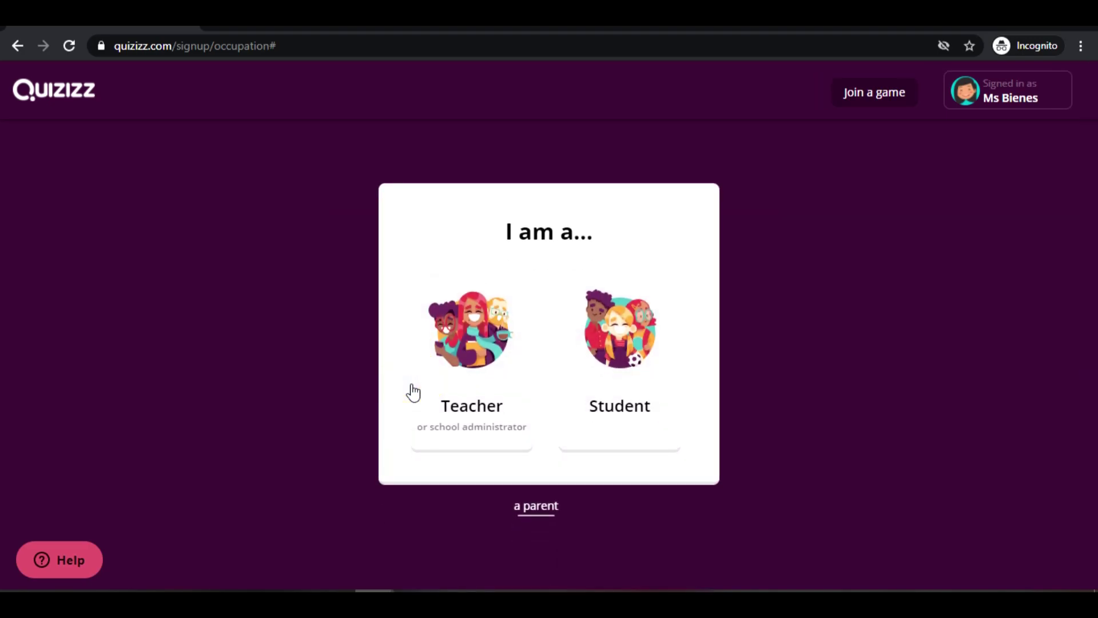
pyautogui.click(472, 383)
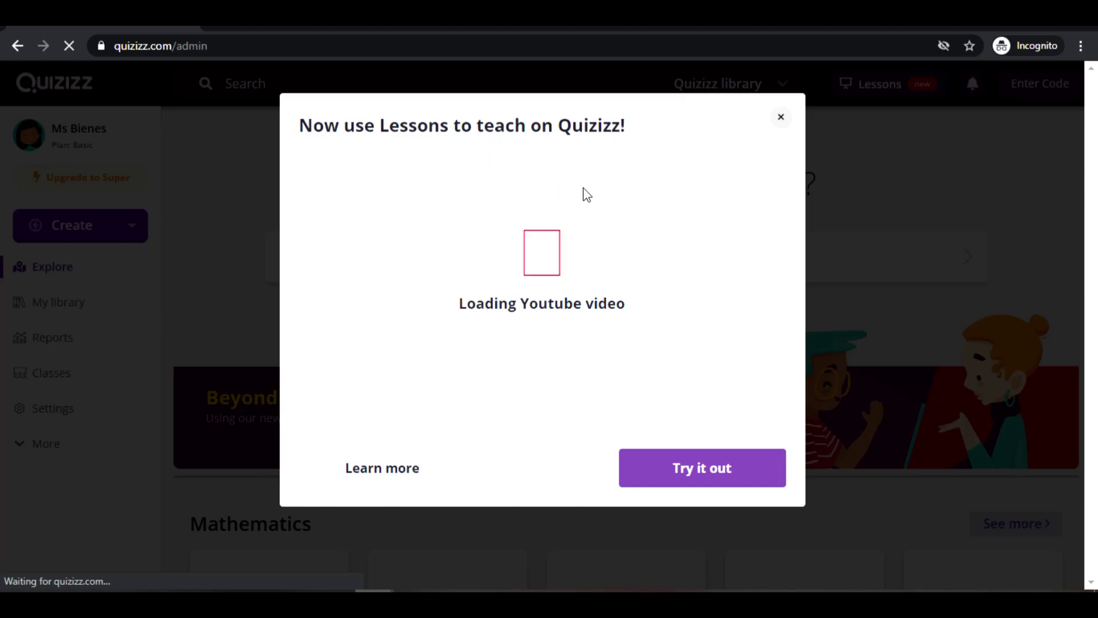
pyautogui.click(780, 118)
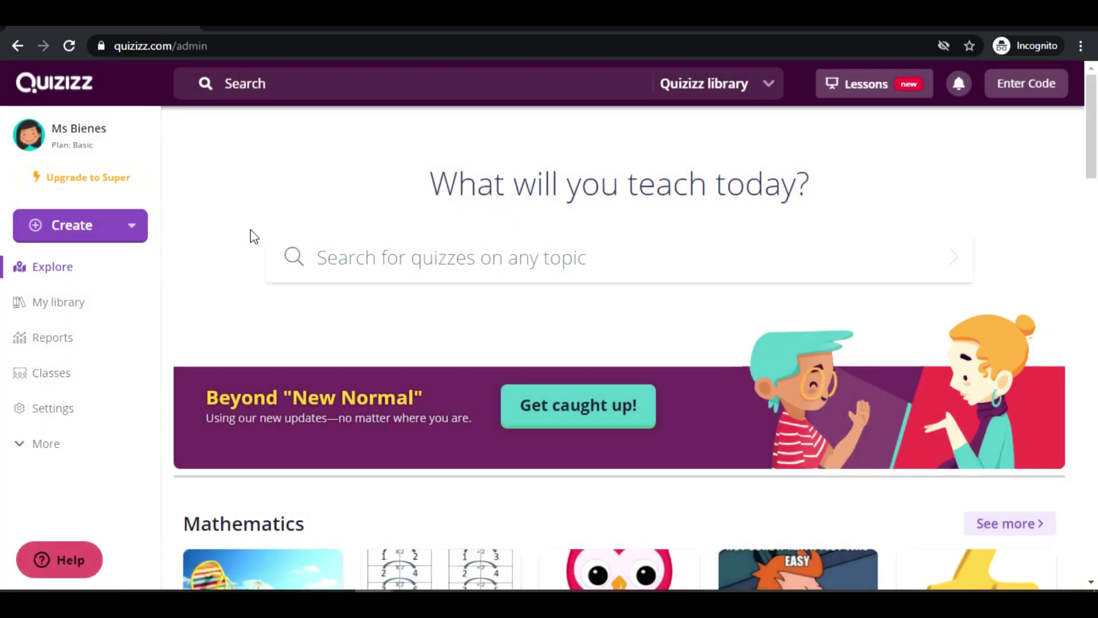
pyautogui.scroll(5, 88, 156)
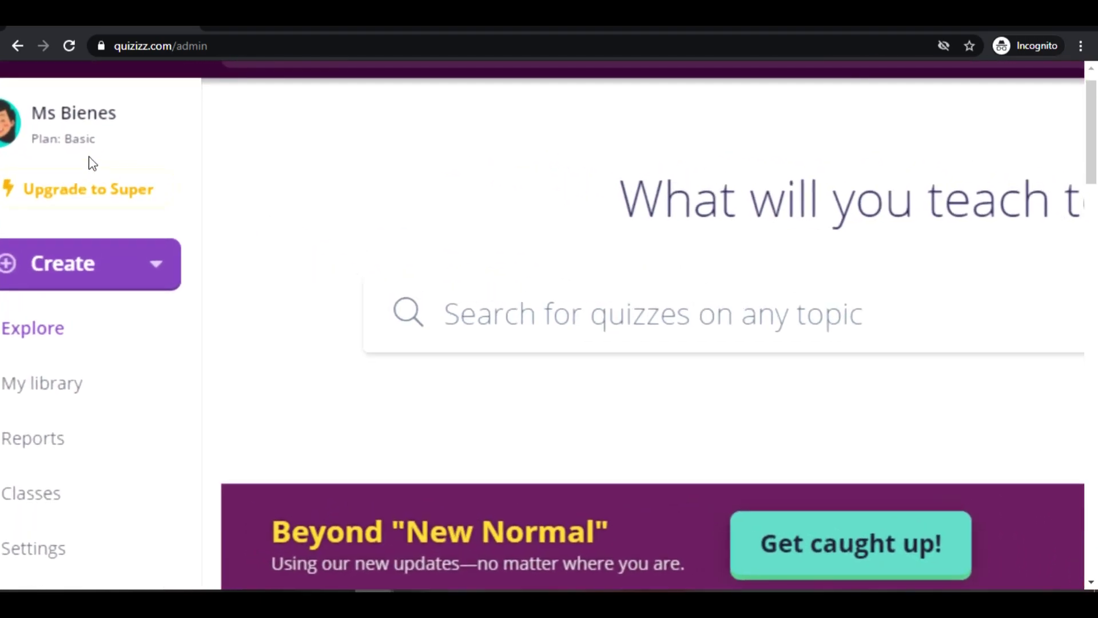
pyautogui.hscroll(-2, 88, 157)
pyautogui.scroll(-5, 88, 156)
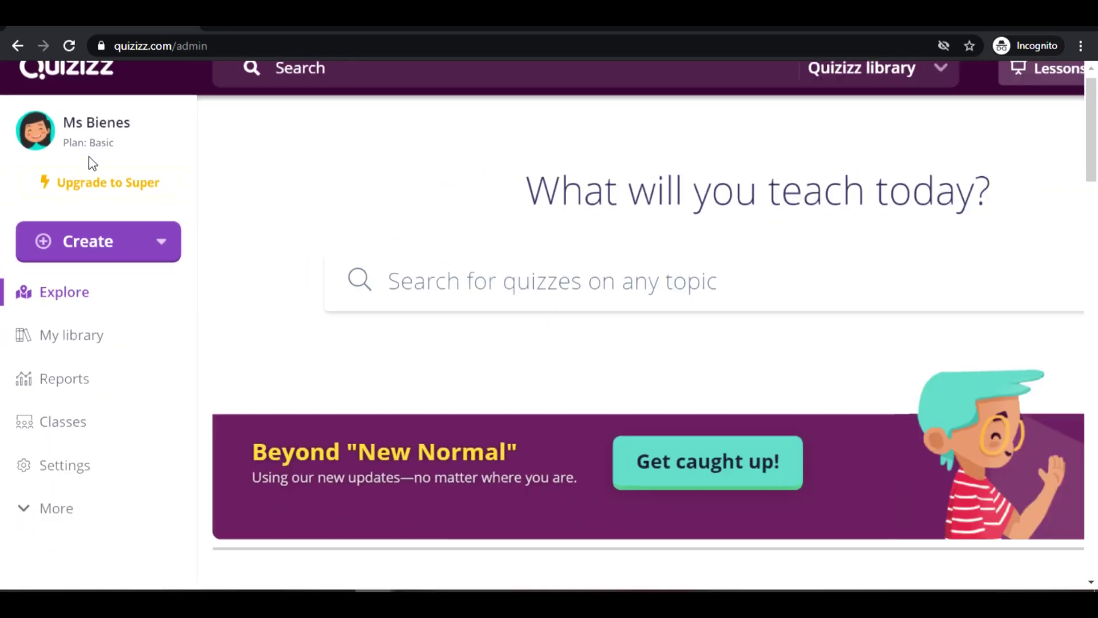
pyautogui.scroll(5, 128, 215)
pyautogui.scroll(-5, 412, 246)
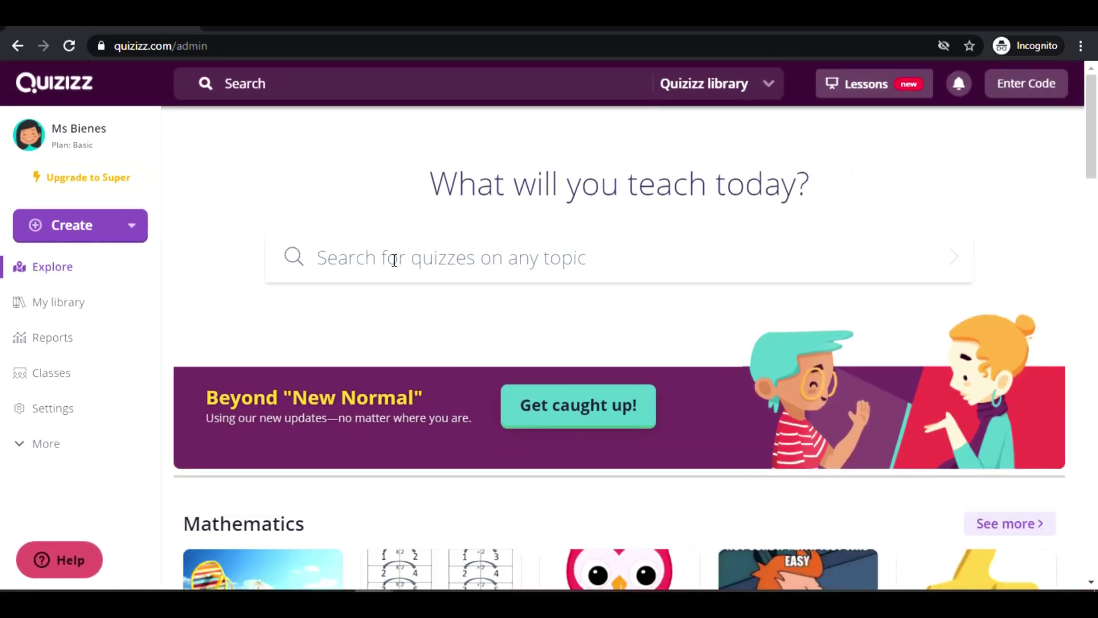
# Step: Search the Quizizz library for quizzes on "quadratic equation"
pyautogui.click(393, 260)
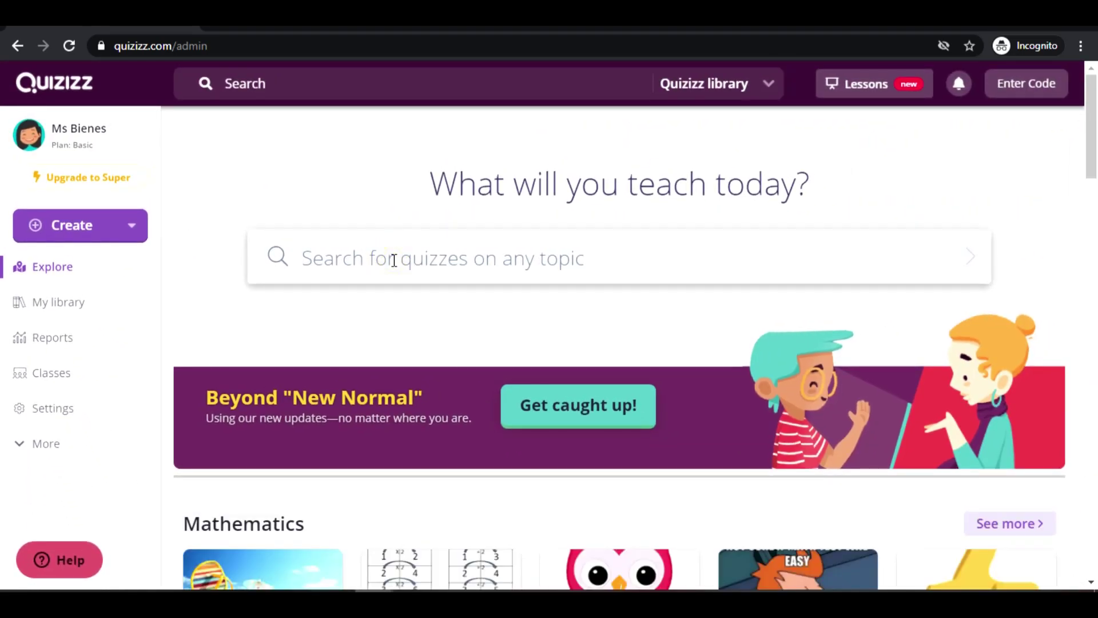
pyautogui.write('quadratic equation')
pyautogui.press('Return')
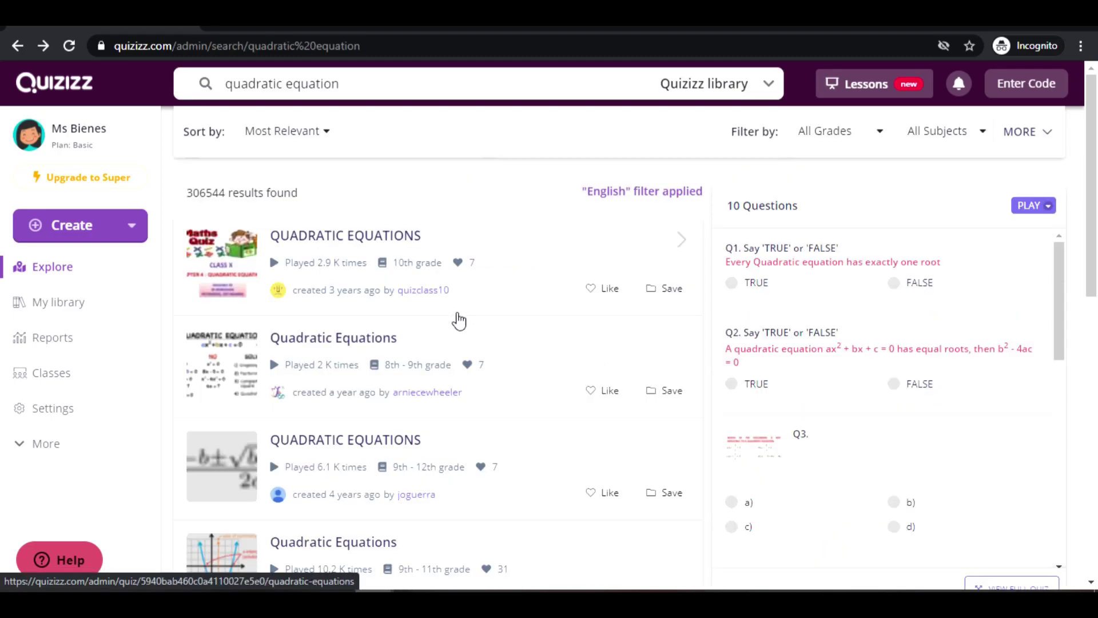
# Step: Examine the quadratic equation search results, comparing the quizzes' grade levels, play counts and creation dates
pyautogui.scroll(-1, 460, 321)
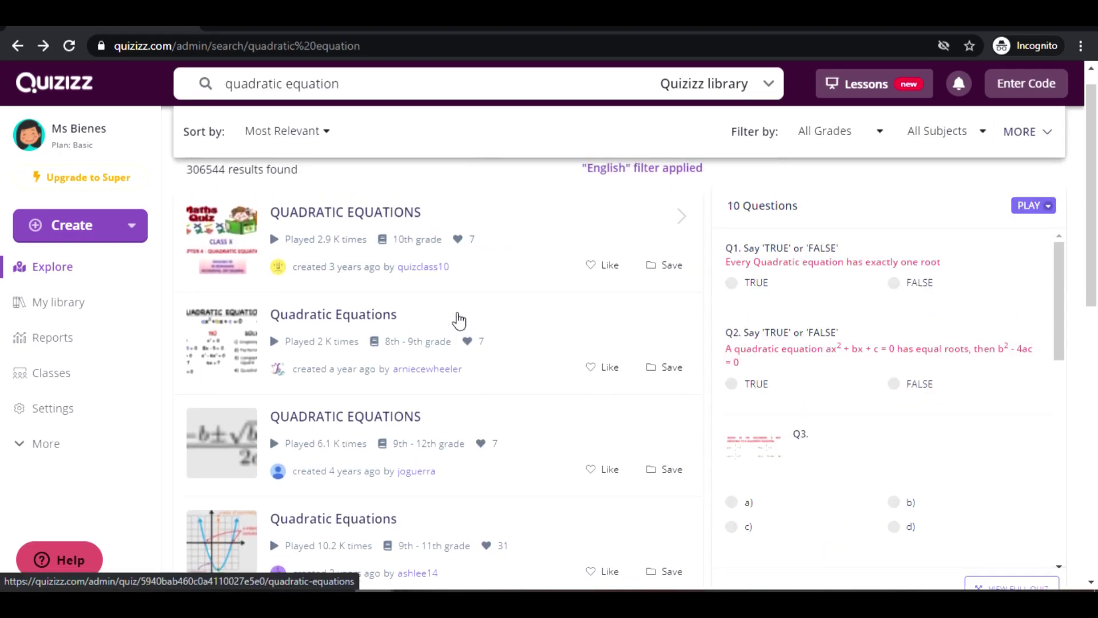
pyautogui.keyDown('ctrl'); pyautogui.scroll(3, 459, 320); pyautogui.keyUp('ctrl')
pyautogui.hscroll(-3, 460, 321)
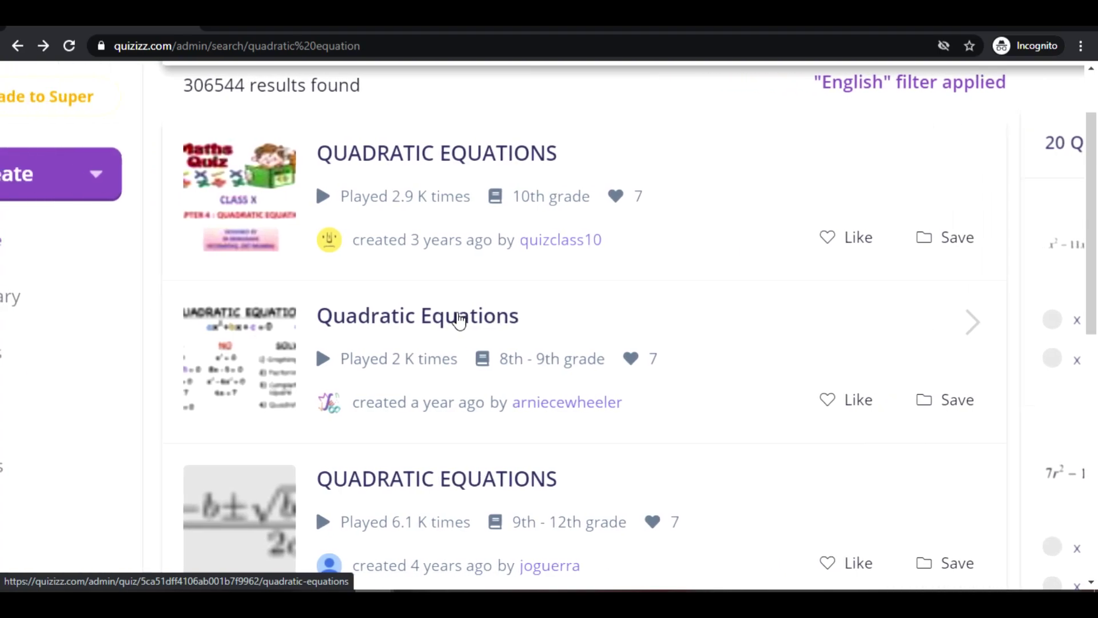
pyautogui.scroll(3, 460, 320)
pyautogui.scroll(-3, 459, 320)
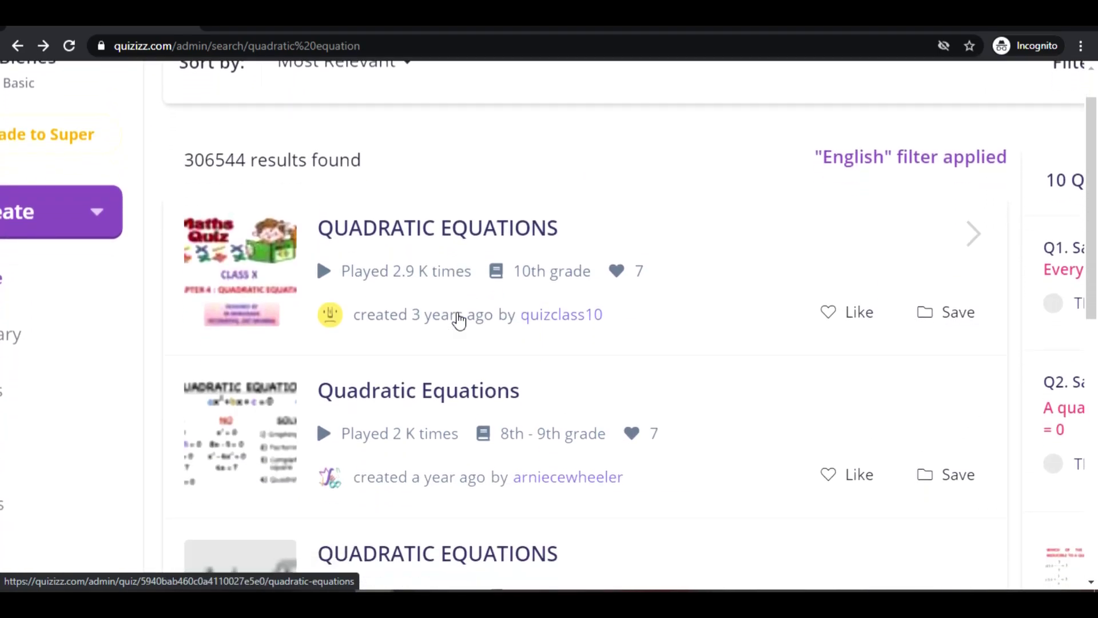
pyautogui.scroll(-5, 460, 321)
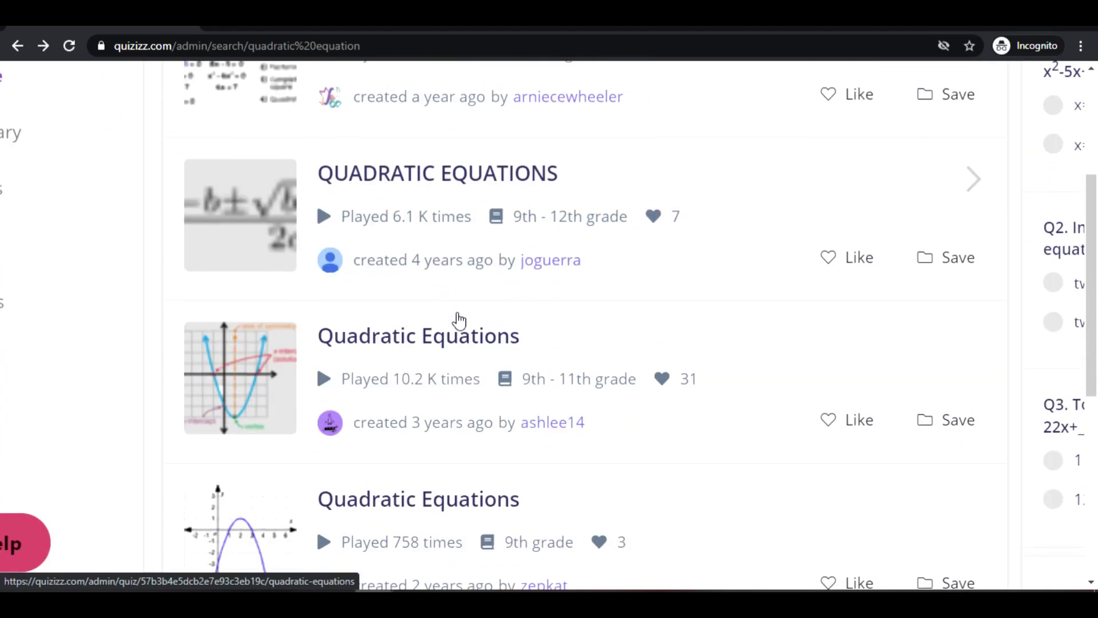
pyautogui.scroll(-1, 421, 388)
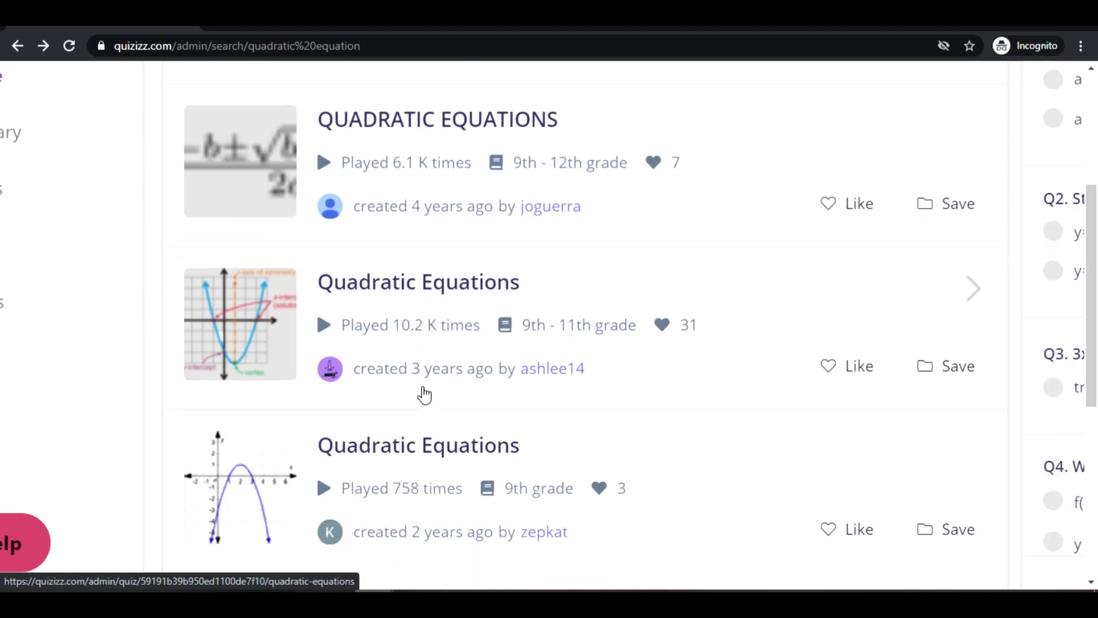
pyautogui.scroll(-2, 424, 394)
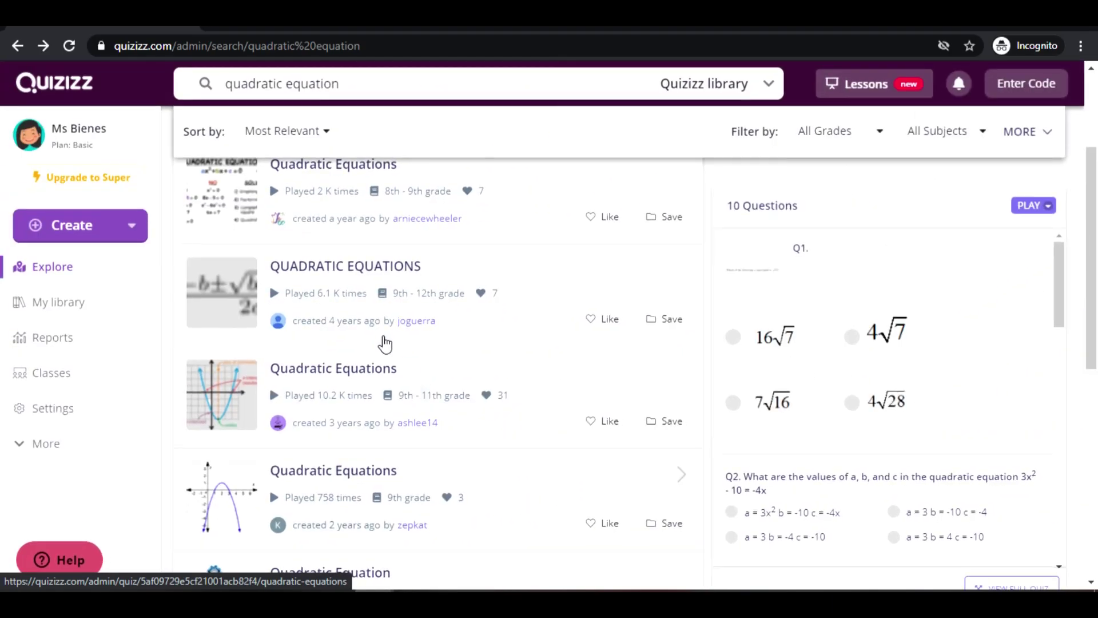
# Step: Open the 9th - 12th grade QUADRATIC EQUATIONS quiz with the quadratic formula thumbnail and look through its questions
pyautogui.click(322, 279)
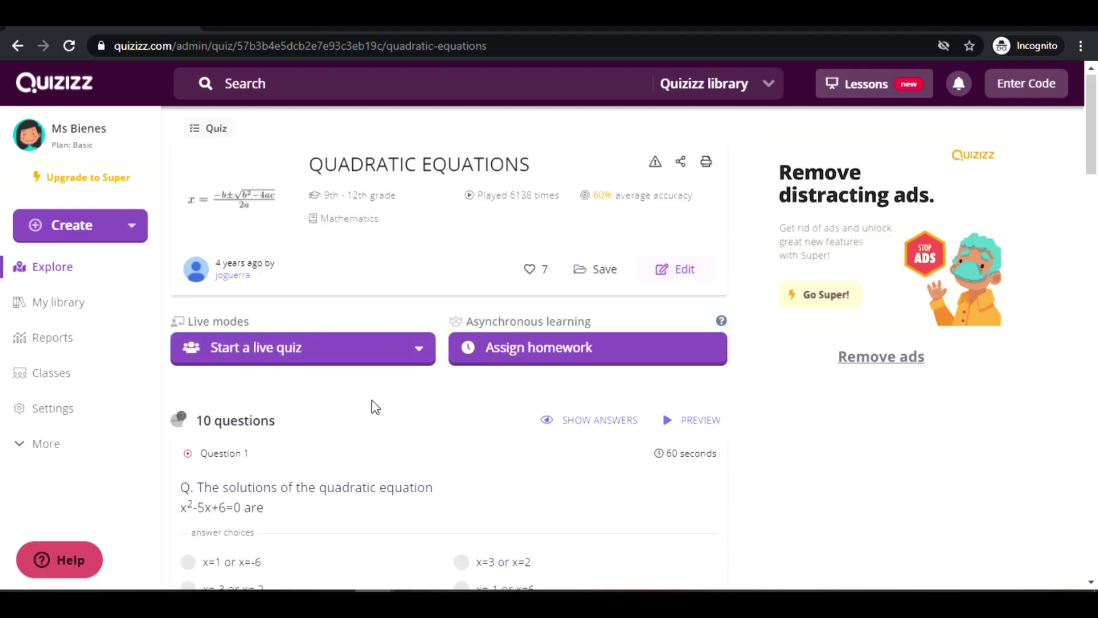
pyautogui.scroll(-3, 373, 406)
pyautogui.scroll(-4, 375, 407)
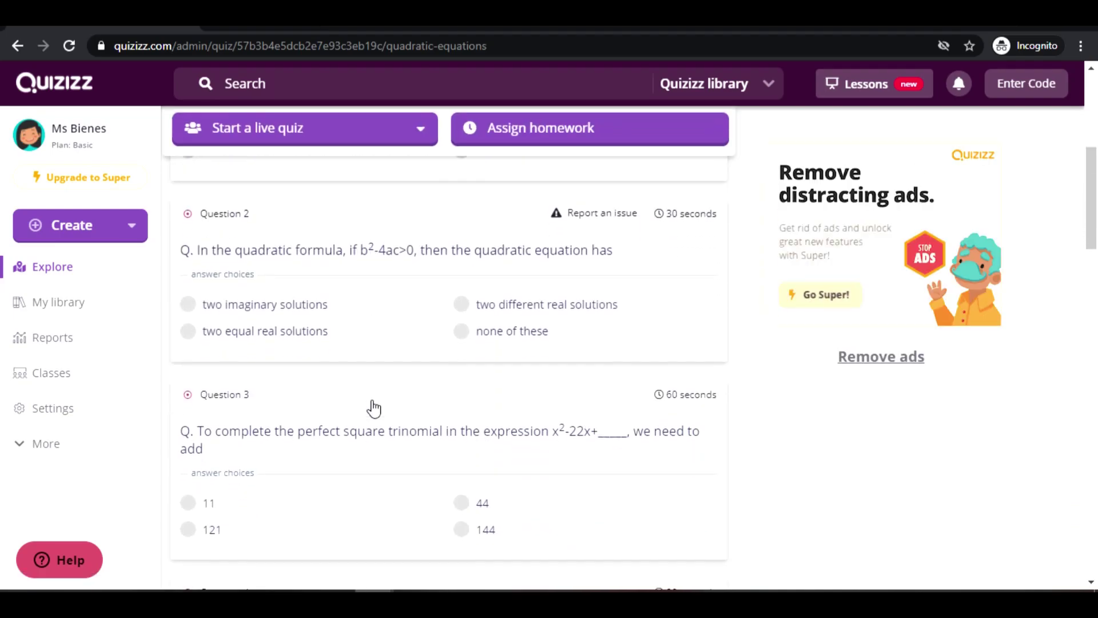
# Step: Review question 2 enlarged with its answer shown, browse through questions 3 and 4 and back, and close the enlarged view
pyautogui.click(364, 254)
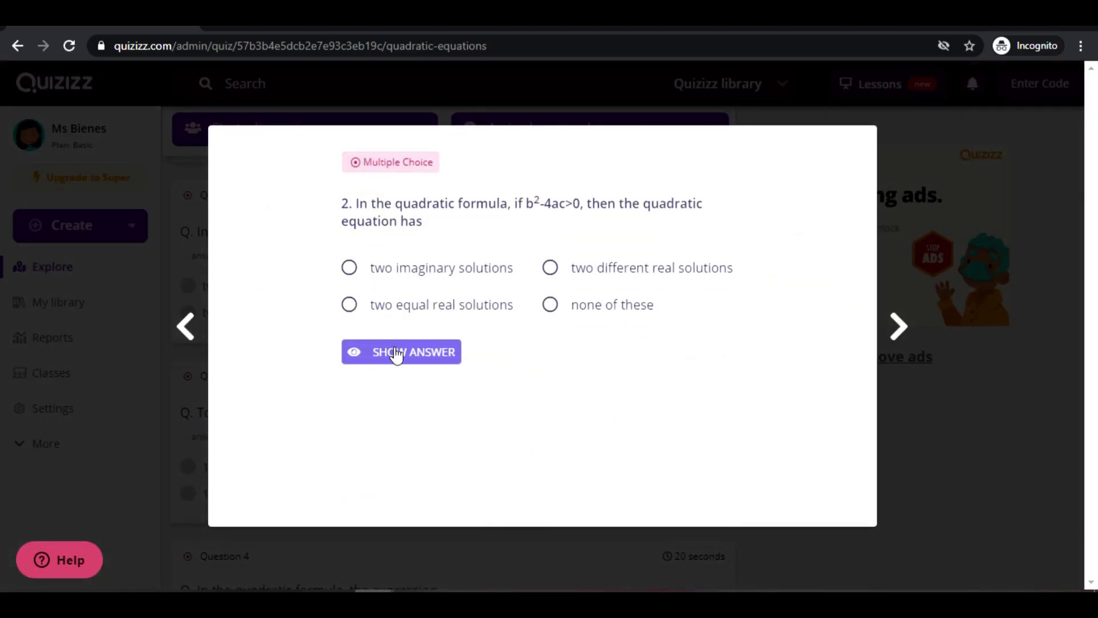
pyautogui.click(396, 354)
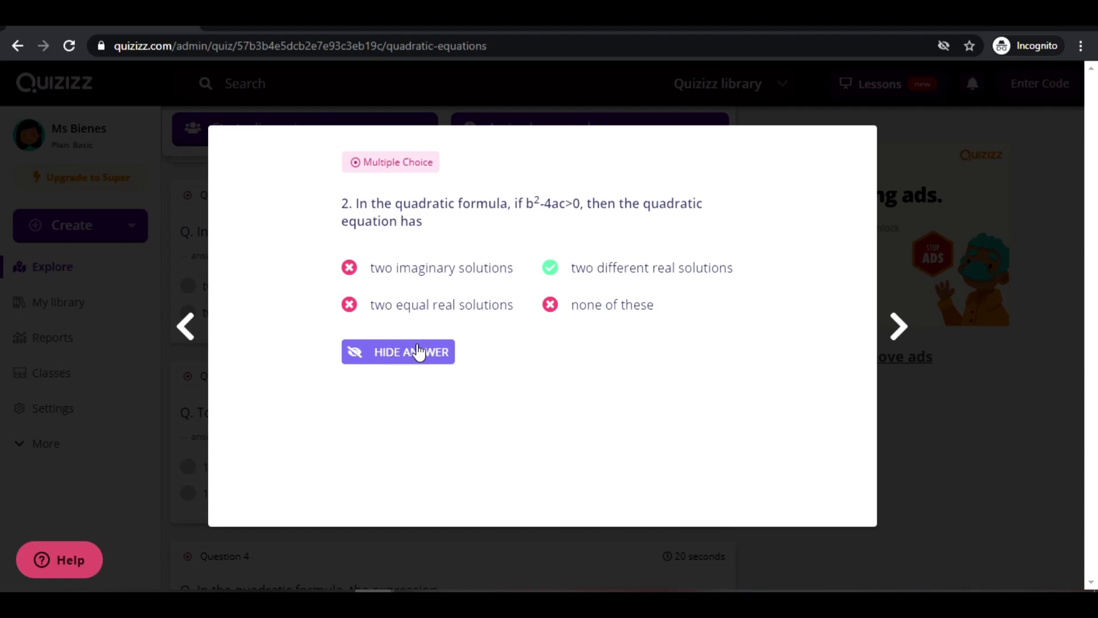
pyautogui.click(897, 328)
pyautogui.click(896, 327)
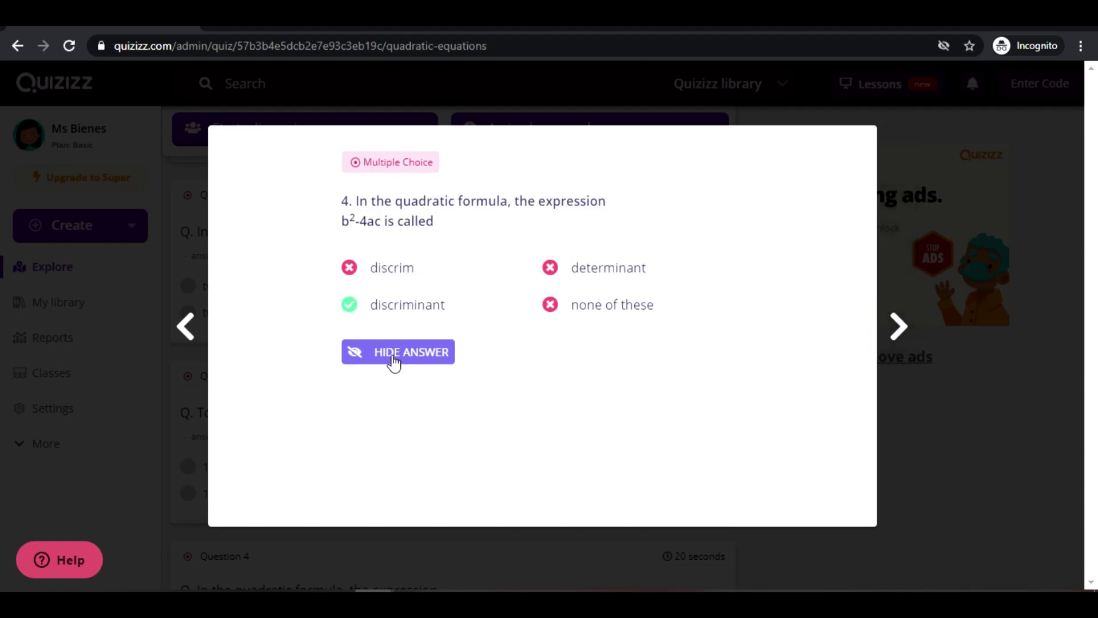
pyautogui.click(184, 329)
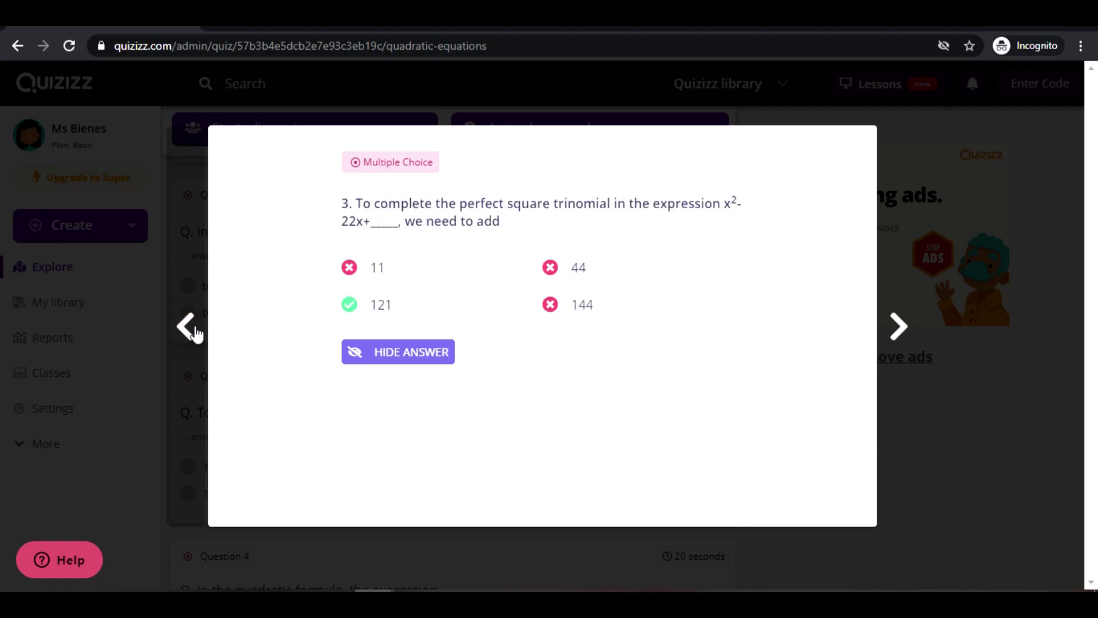
pyautogui.click(193, 329)
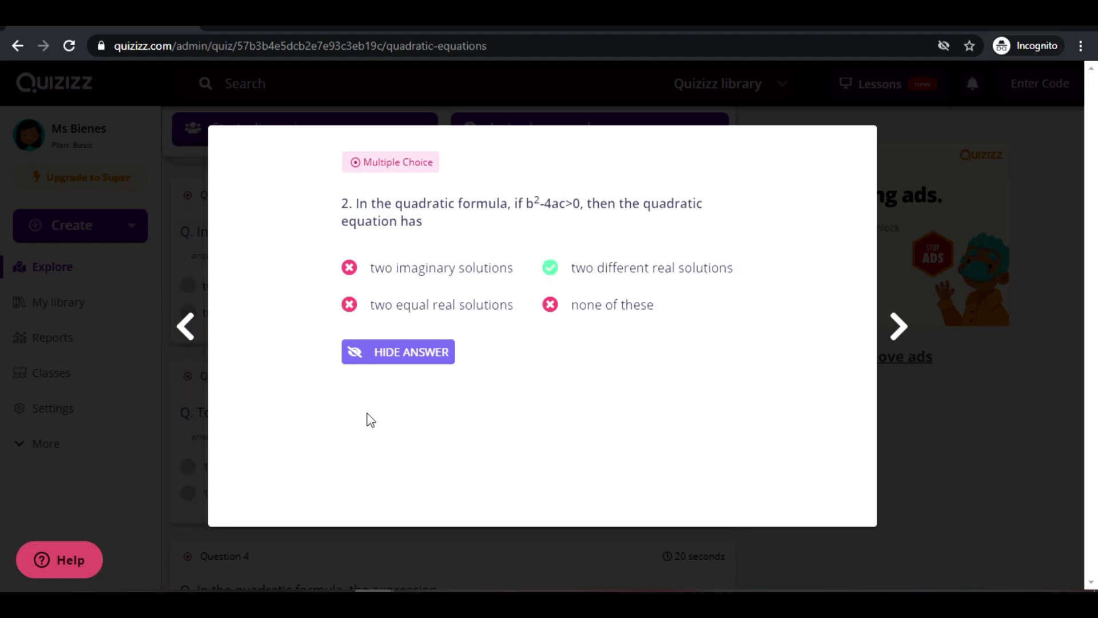
pyautogui.click(934, 454)
# Step: Open the QUADRATIC EQUATIONS quiz for editing
pyautogui.scroll(5, 702, 173)
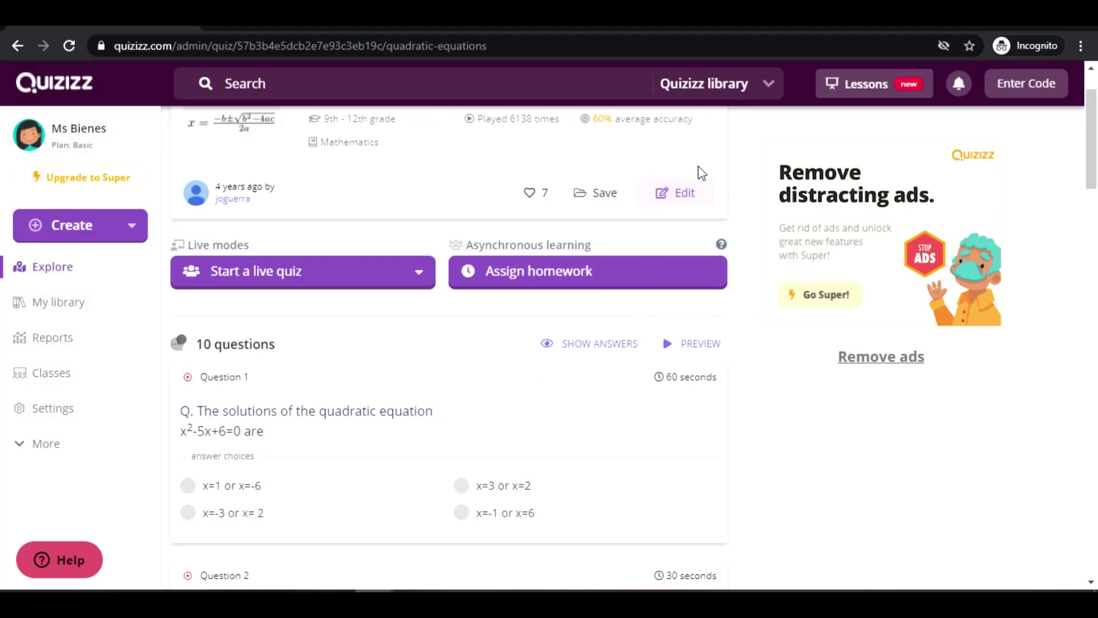
pyautogui.scroll(5, 702, 172)
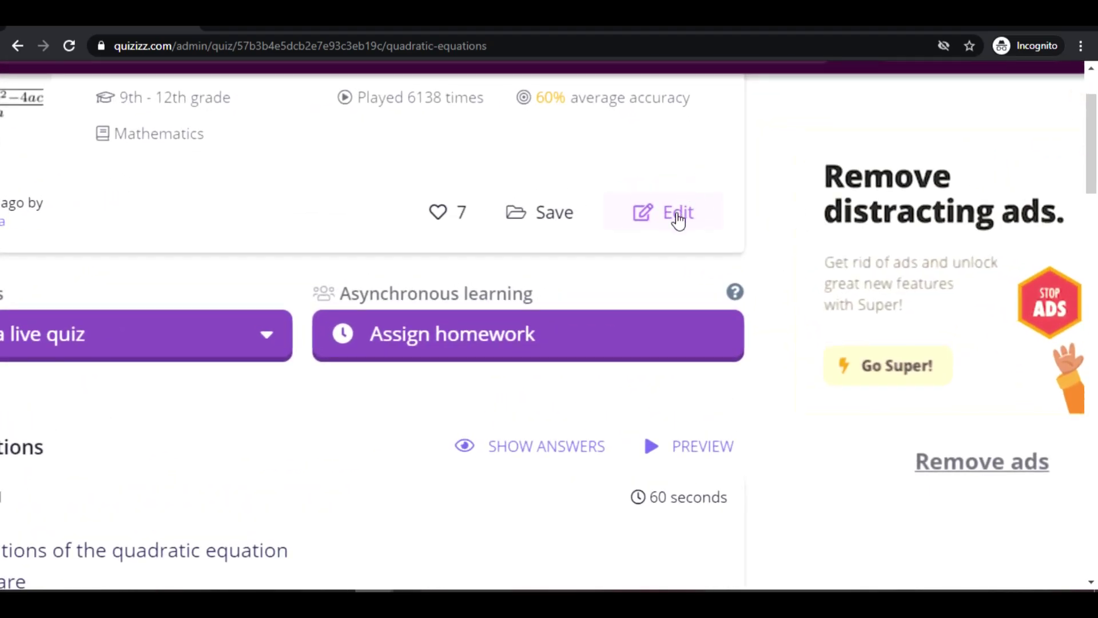
pyautogui.click(678, 214)
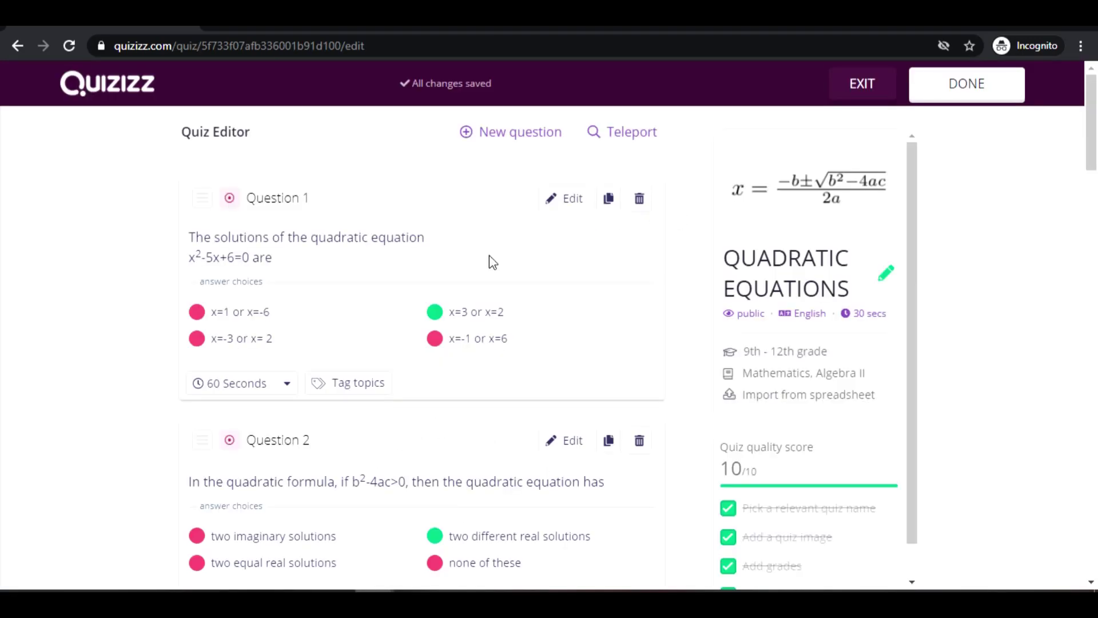
# Step: Open Question 1 of the quiz for editing
pyautogui.scroll(5, 571, 204)
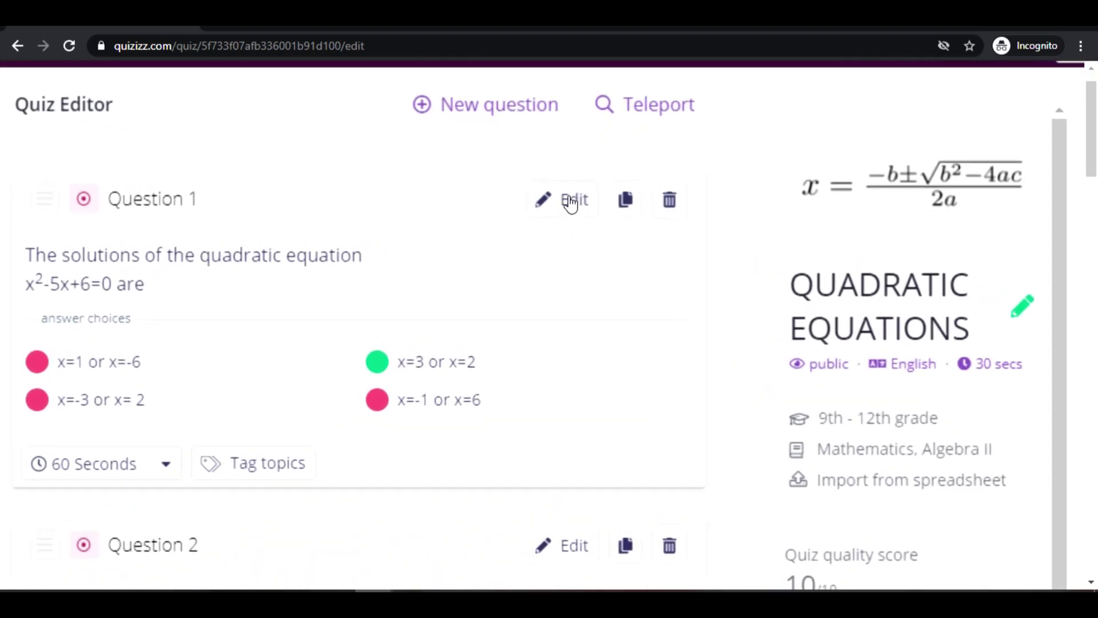
pyautogui.click(538, 203)
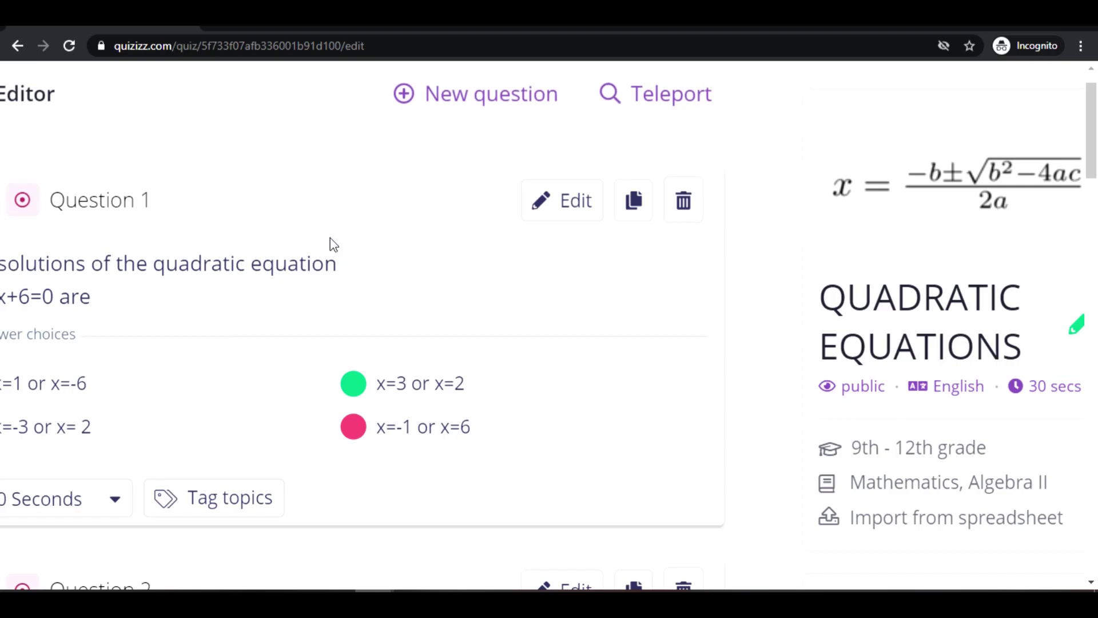
pyautogui.scroll(-5, 331, 245)
pyautogui.click(565, 199)
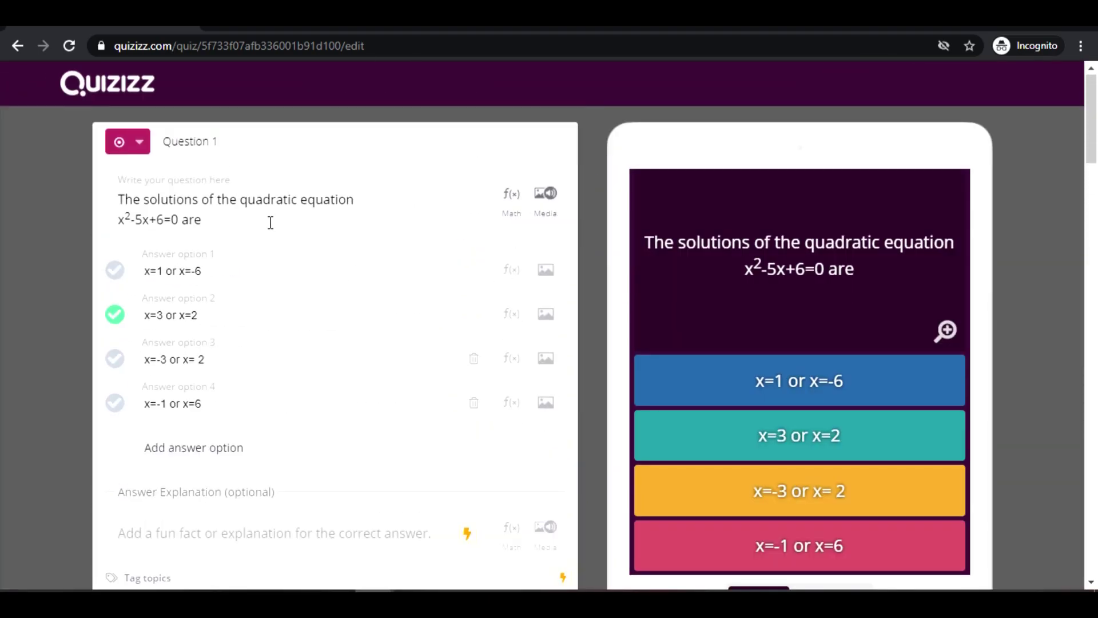
# Step: Look over Question 1's question text, answer options, explanation and time settings
pyautogui.click(271, 223)
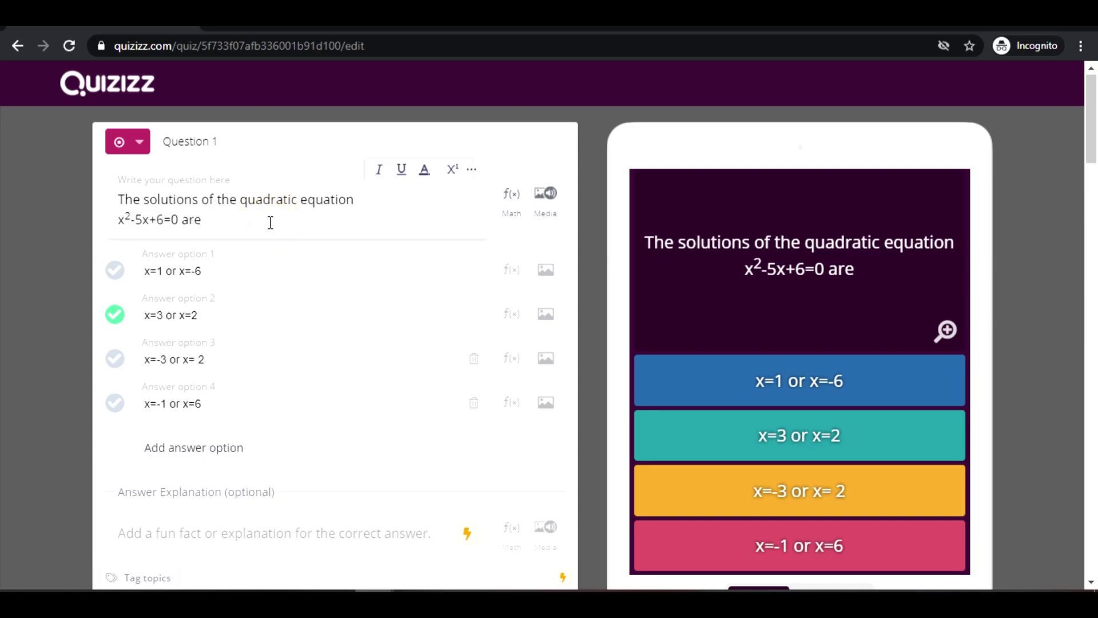
pyautogui.click(255, 307)
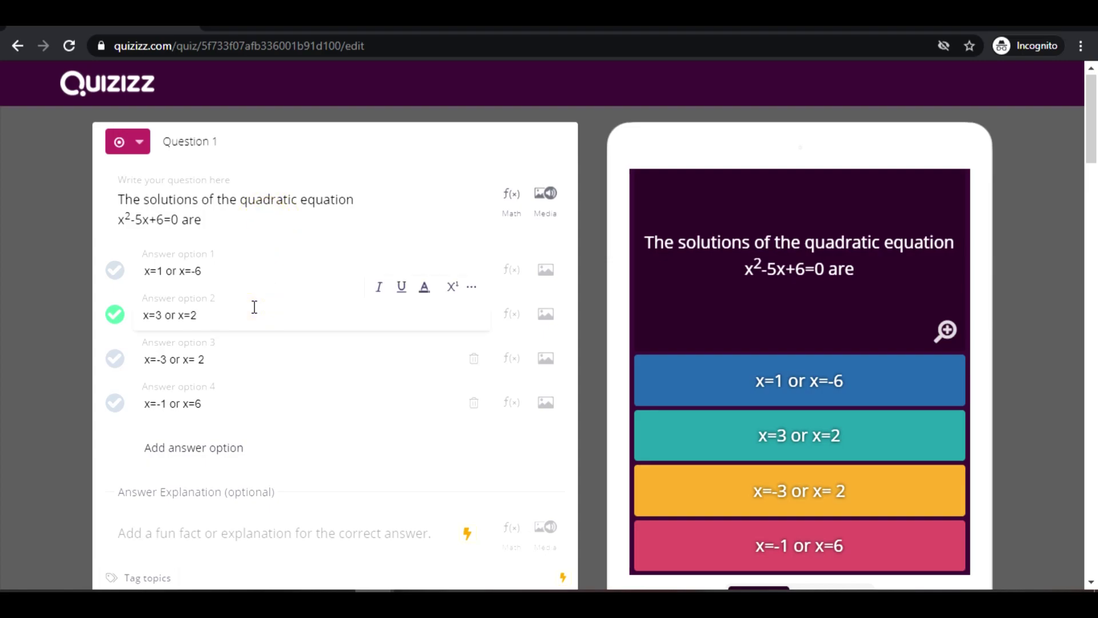
pyautogui.click(242, 382)
pyautogui.scroll(-3, 458, 404)
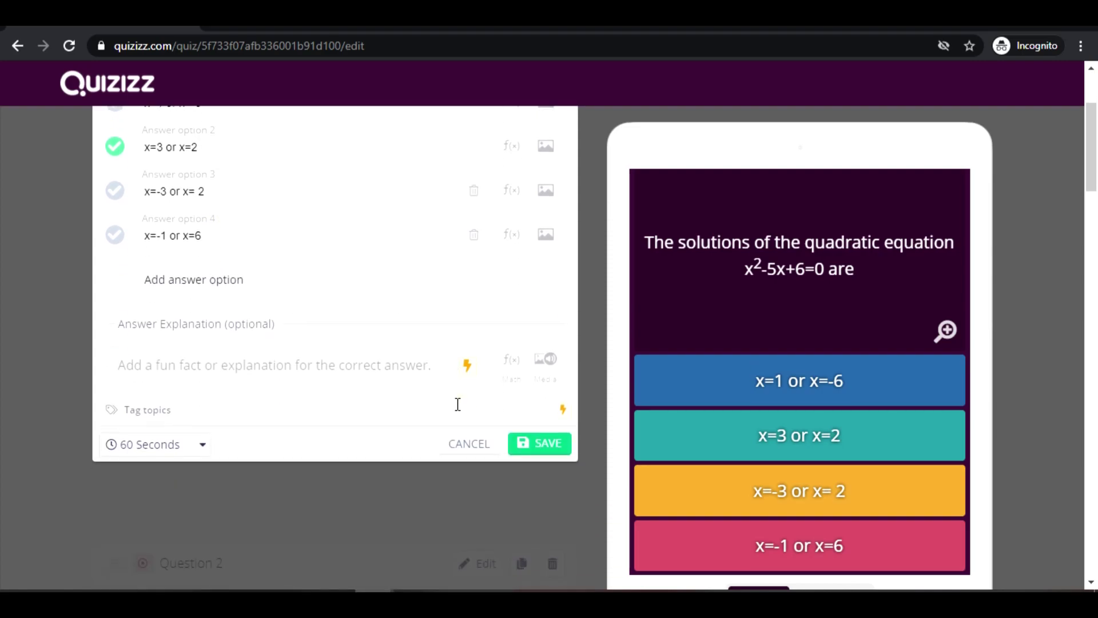
# Step: Save Question 1, finish editing the QUADRATIC EQUATIONS quiz and go to My library
pyautogui.click(553, 452)
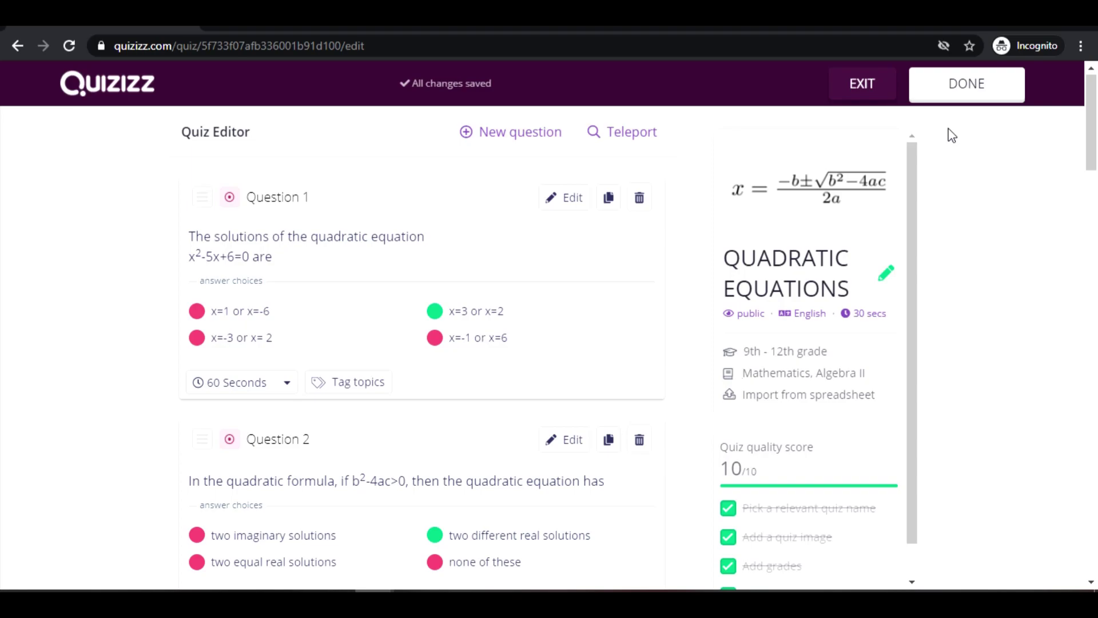
pyautogui.click(944, 96)
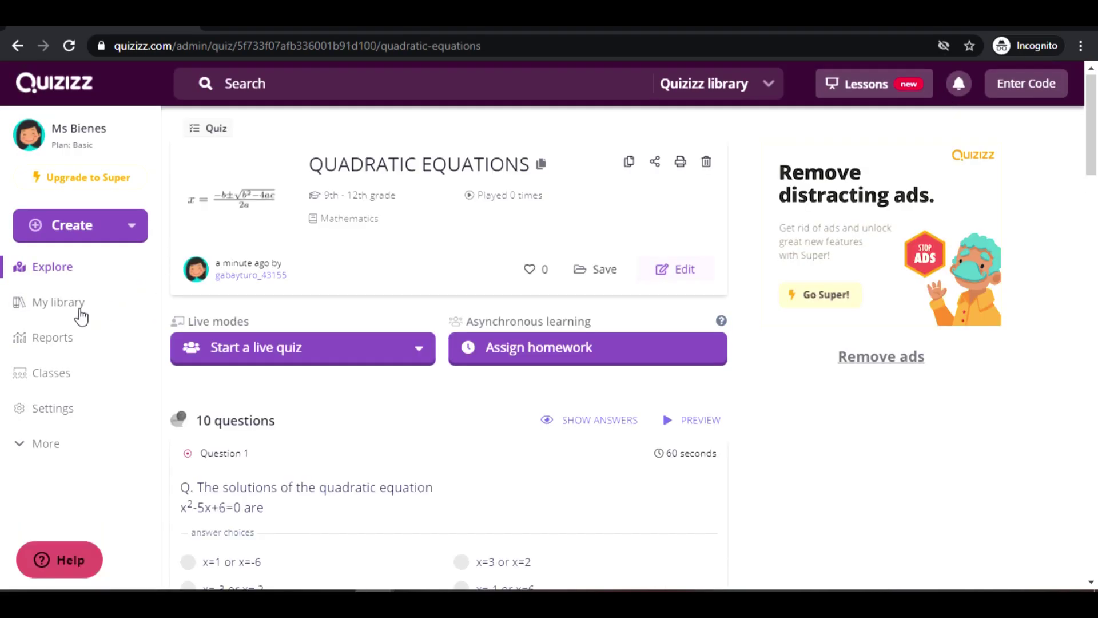
pyautogui.click(80, 313)
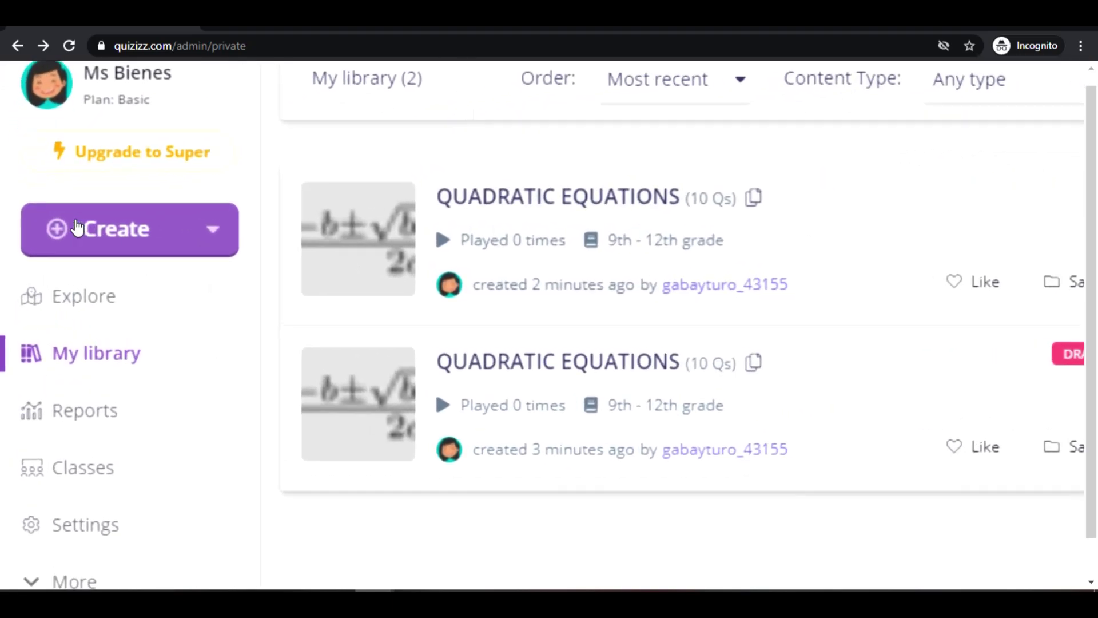
# Step: Create a new quiz named "Quadratic Equation" with Mathematics as its subject
pyautogui.click(78, 228)
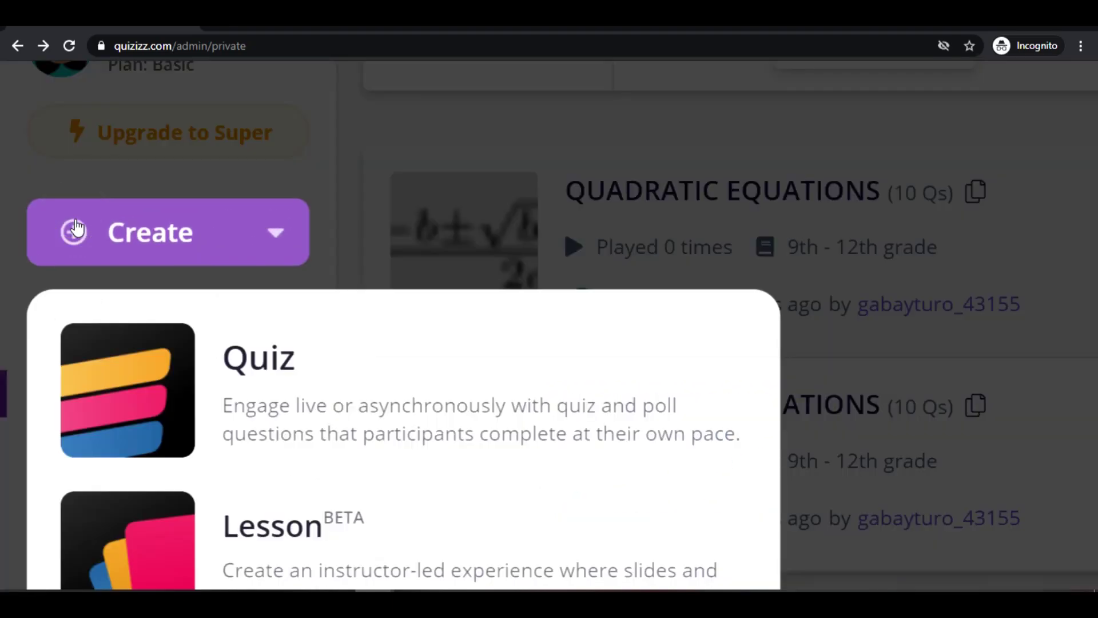
pyautogui.scroll(-3, 77, 227)
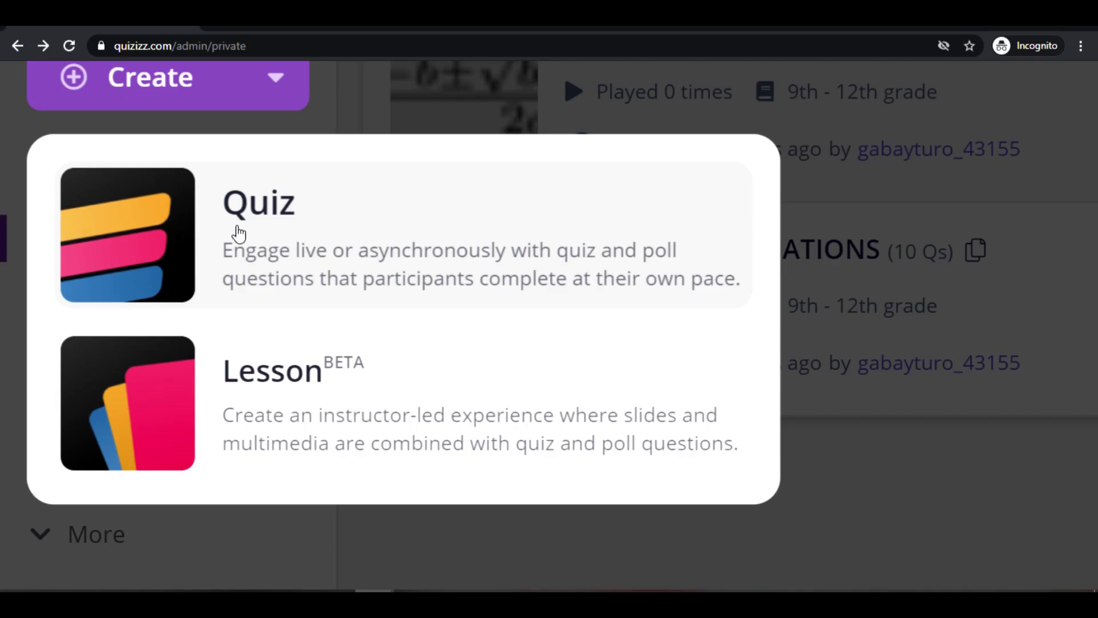
pyautogui.click(201, 257)
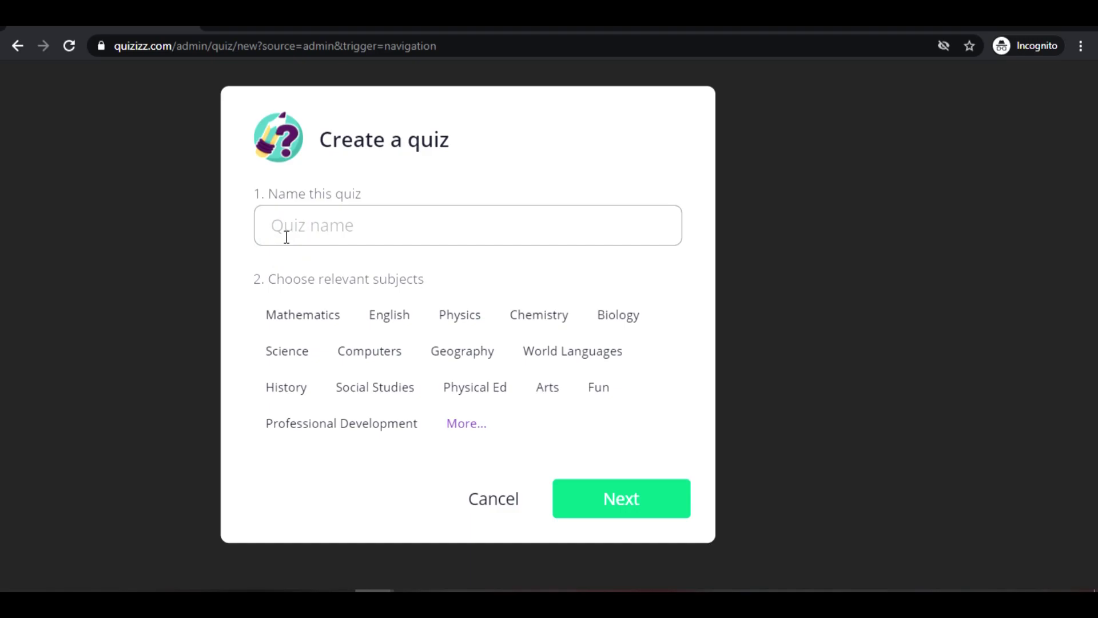
pyautogui.write('Quadratic Equation')
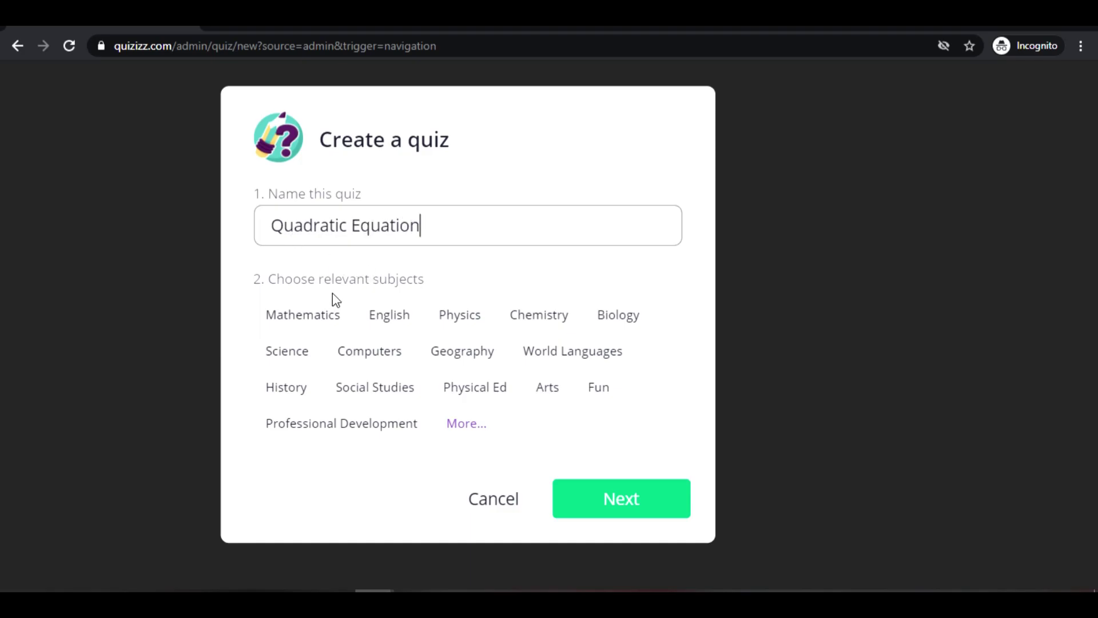
pyautogui.click(312, 316)
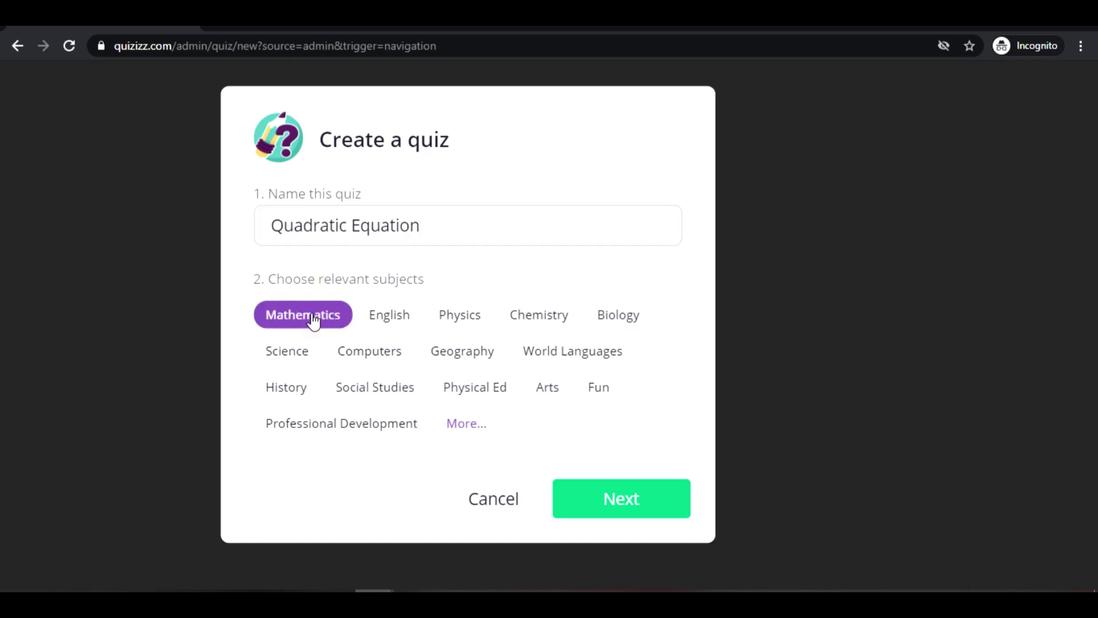
pyautogui.click(655, 508)
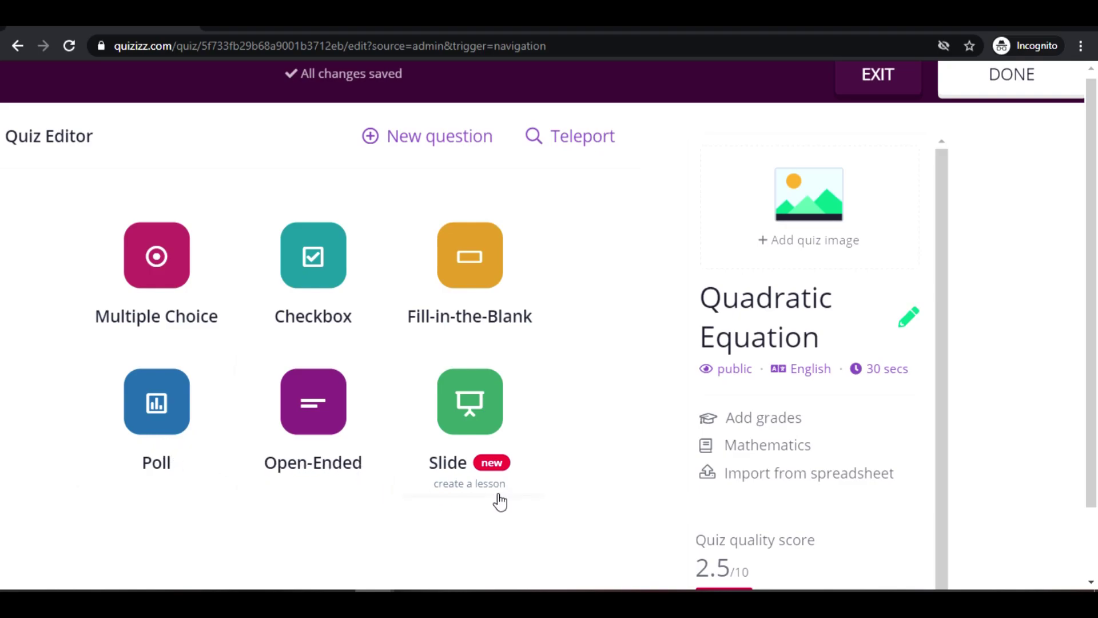
# Step: Add a multiple-choice question with the text "What is the standard form of a quadratic equation?"
pyautogui.click(178, 305)
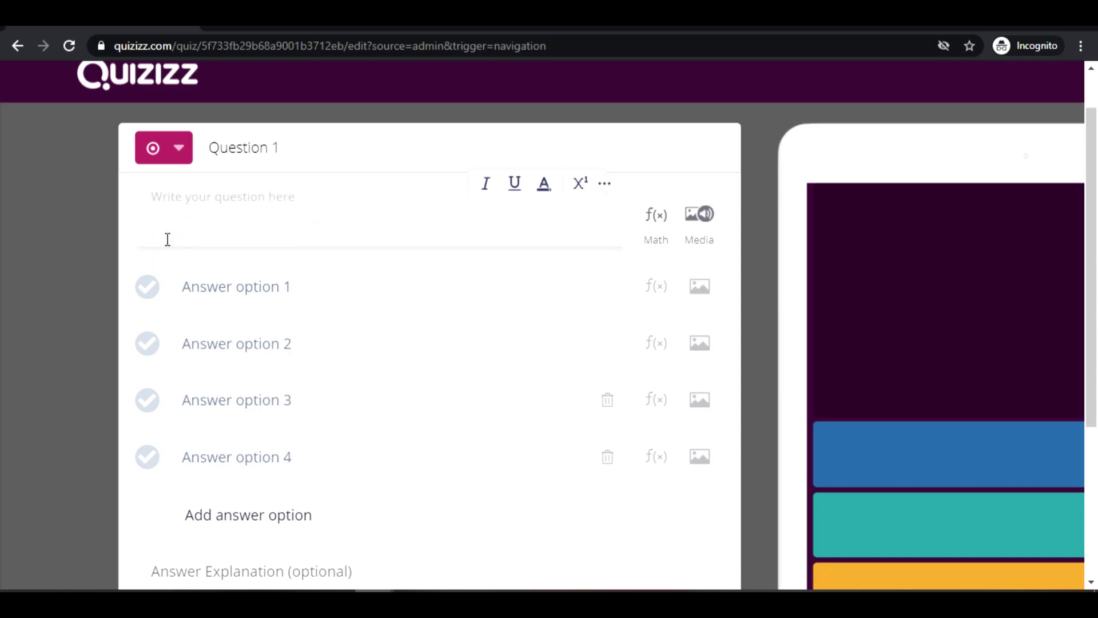
pyautogui.write('What')
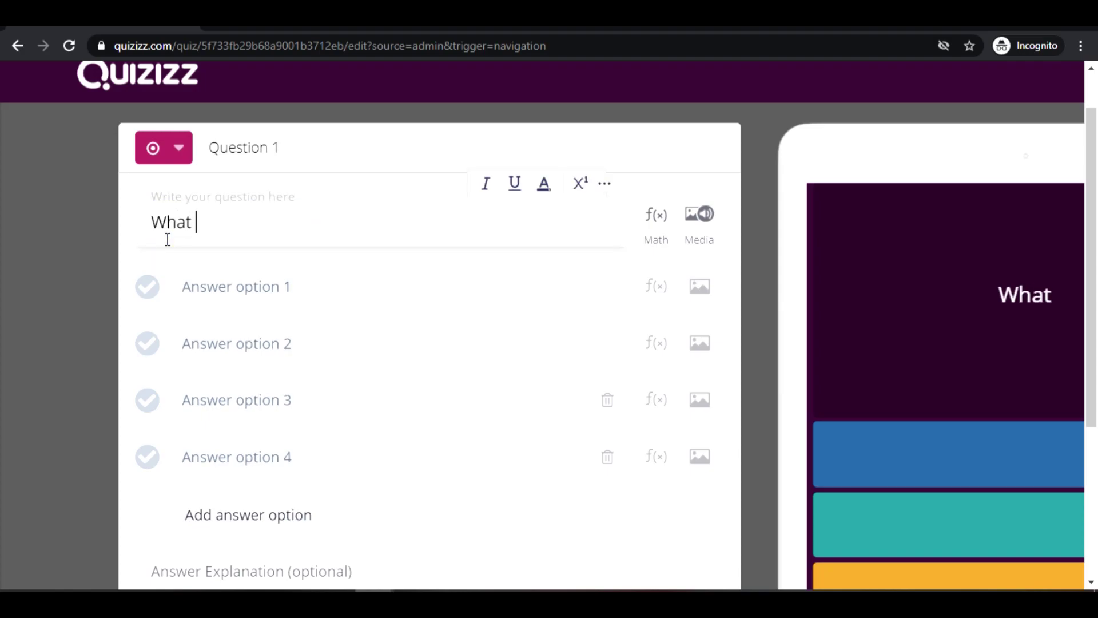
pyautogui.write(' is the sta')
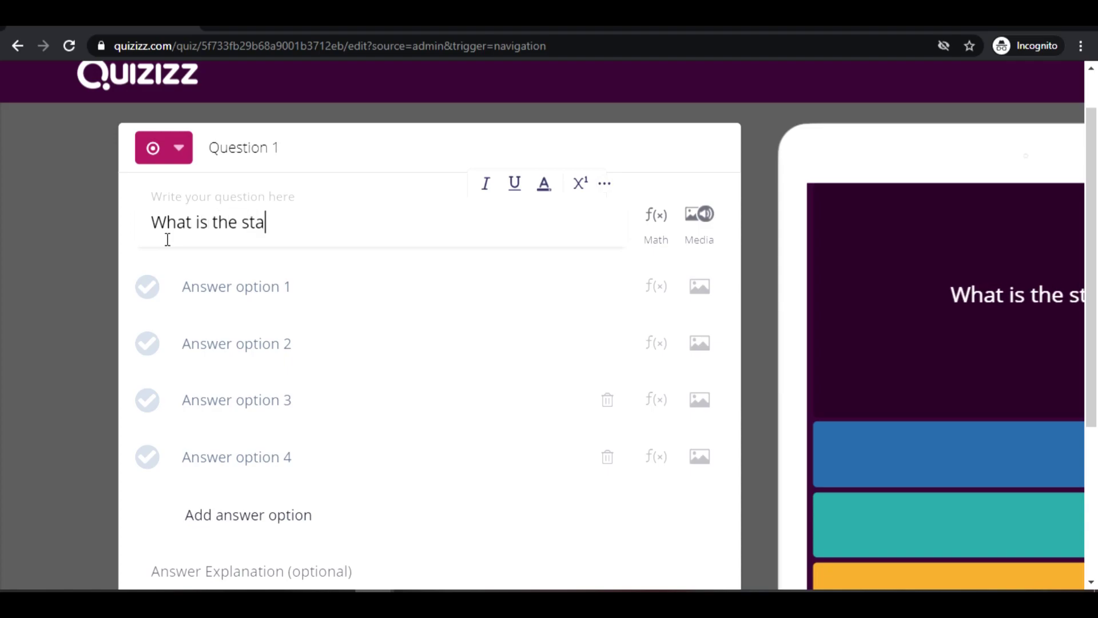
pyautogui.write('ndard form')
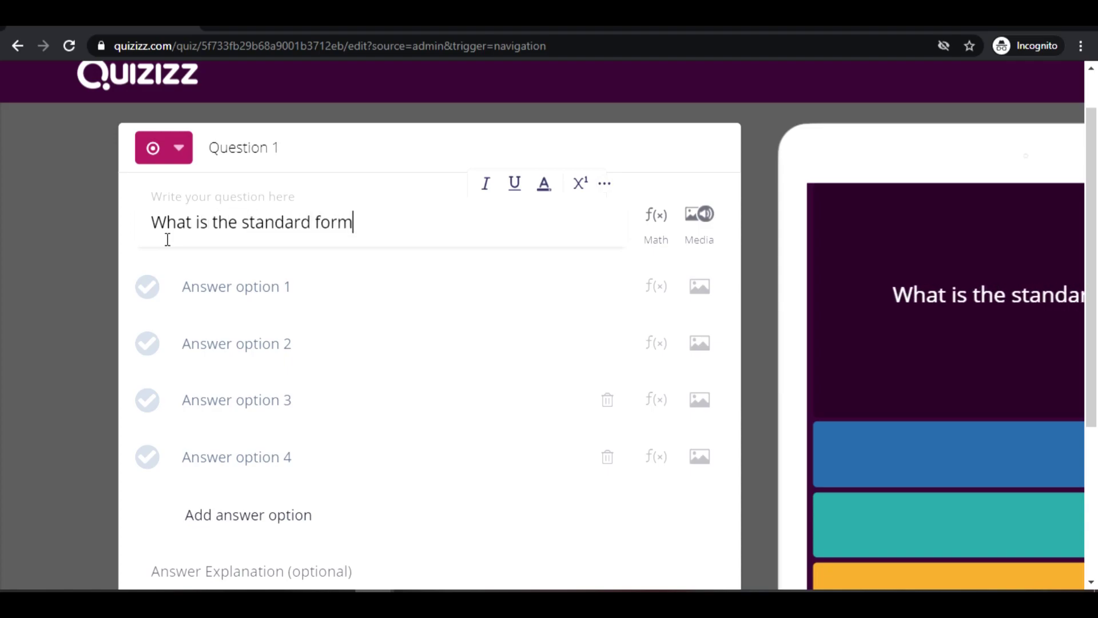
pyautogui.write(' of a q')
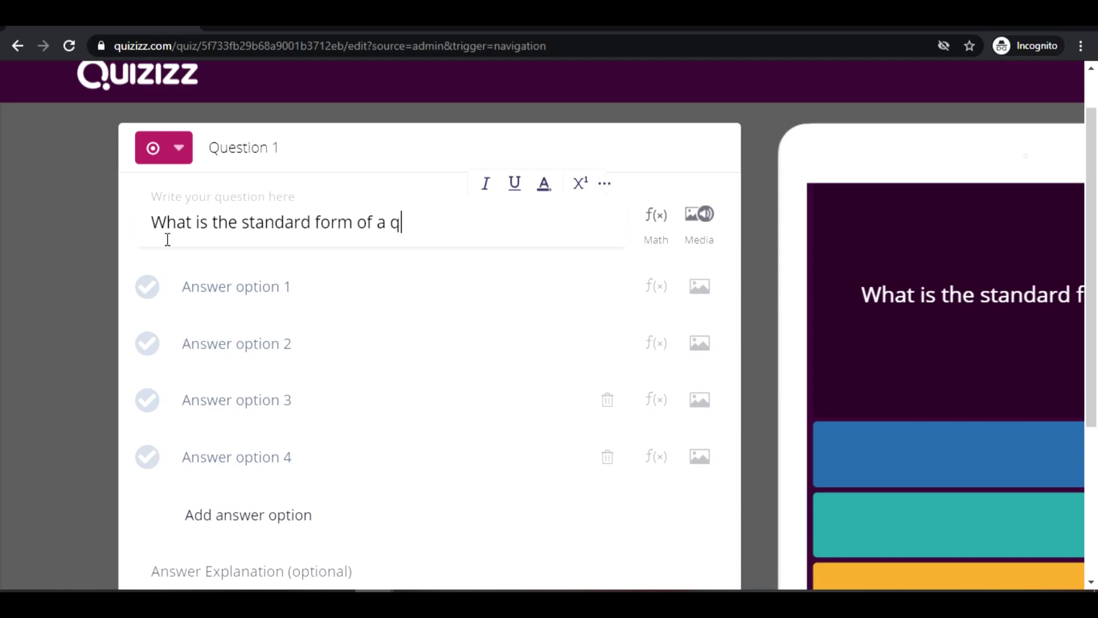
pyautogui.write('uadratic e')
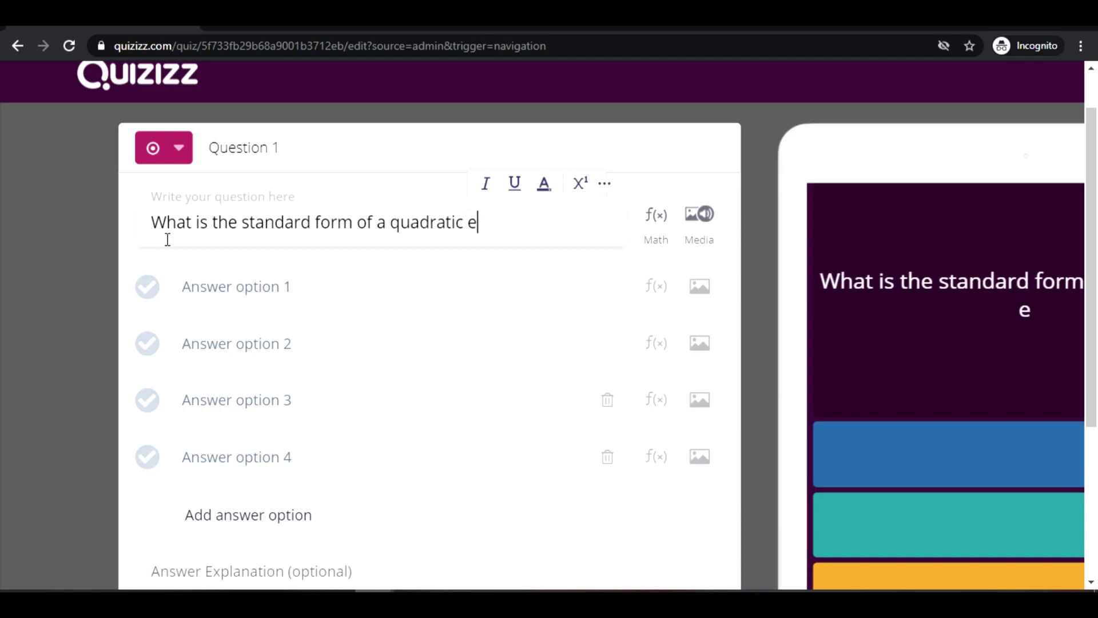
pyautogui.write('quation?')
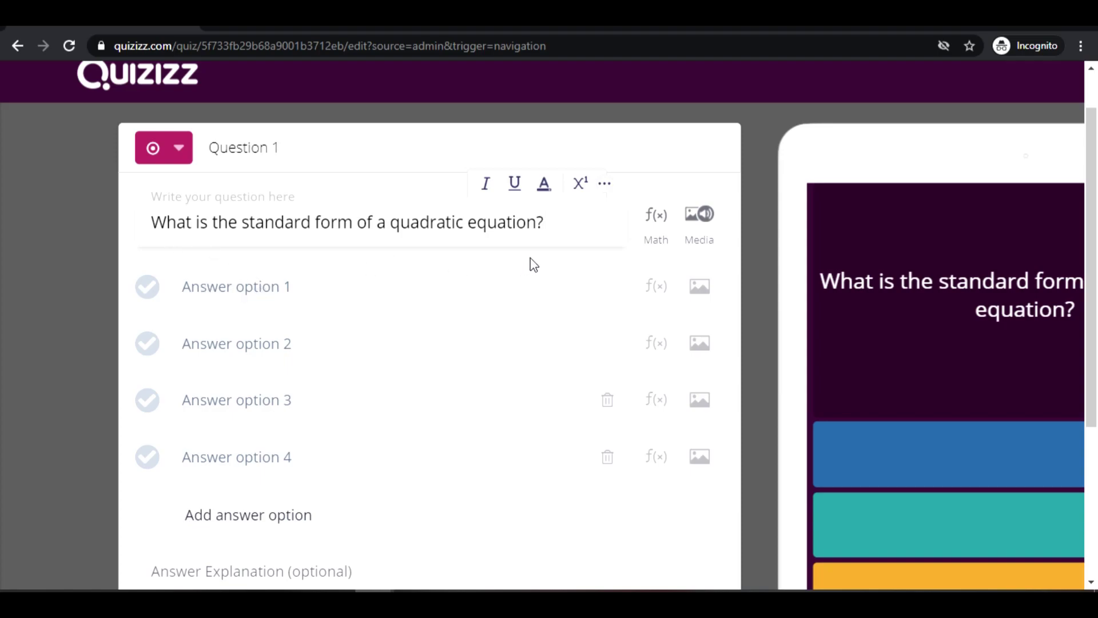
# Step: Show the additional text formatting options for answer option 1
pyautogui.click(275, 301)
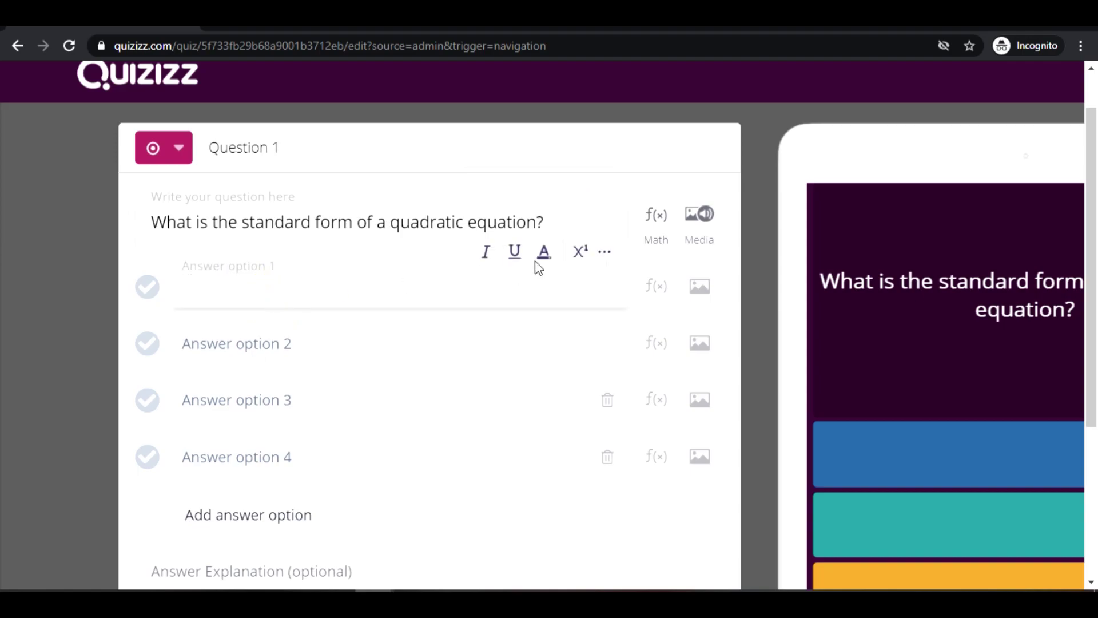
pyautogui.click(605, 252)
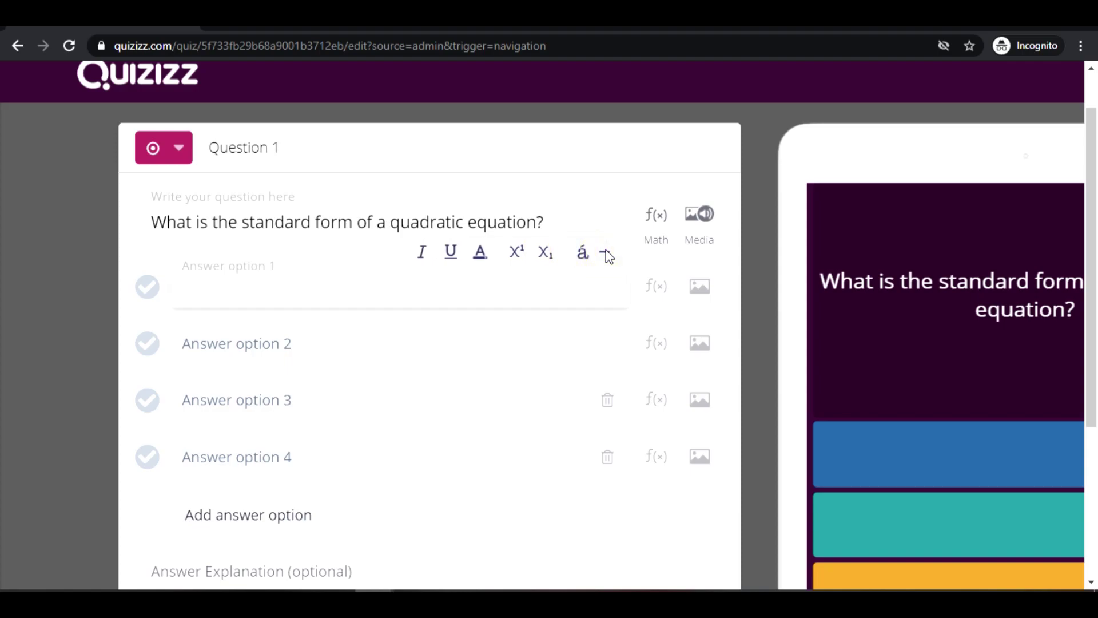
pyautogui.hotkey('ctrl', '+')
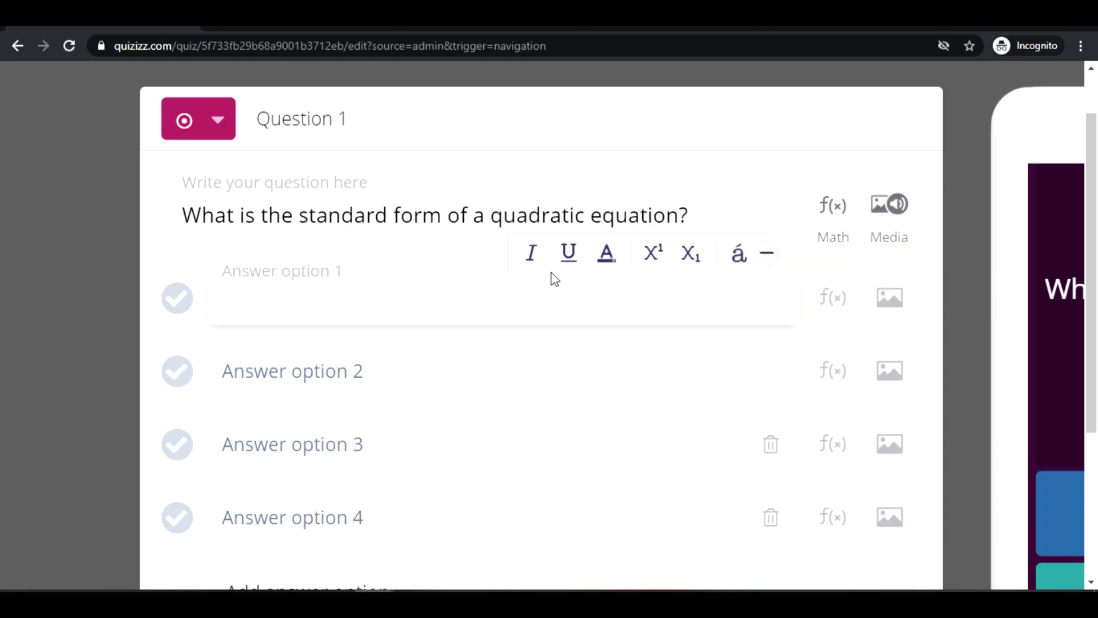
# Step: Build the equation ax² + bx + c = 0 in the Equation Editor and insert it as answer option 1
pyautogui.click(829, 309)
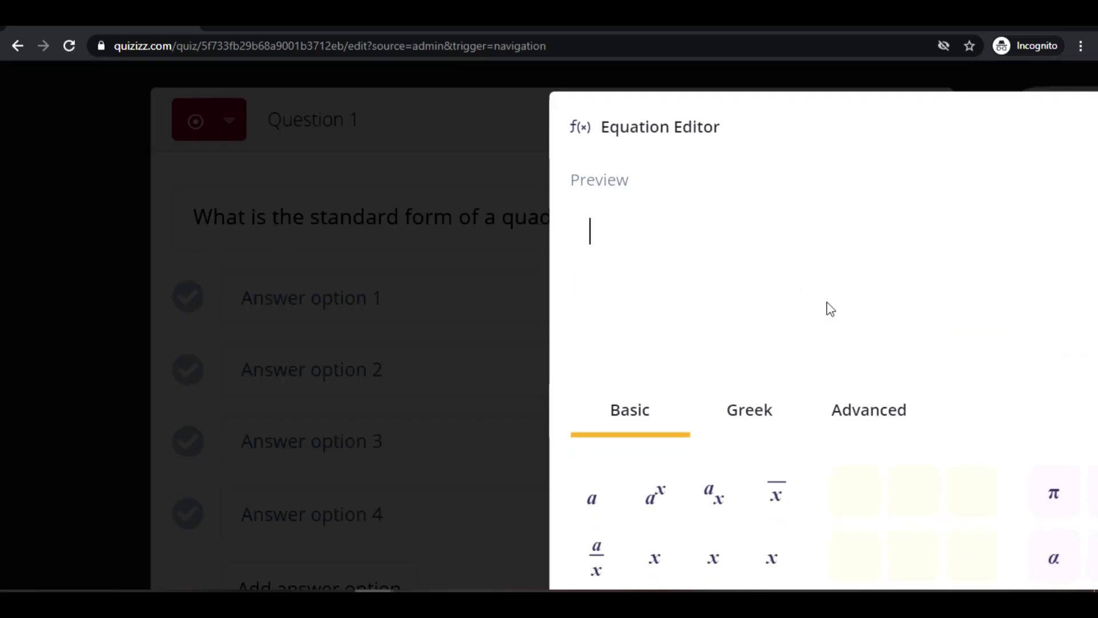
pyautogui.click(551, 498)
pyautogui.write('ax')
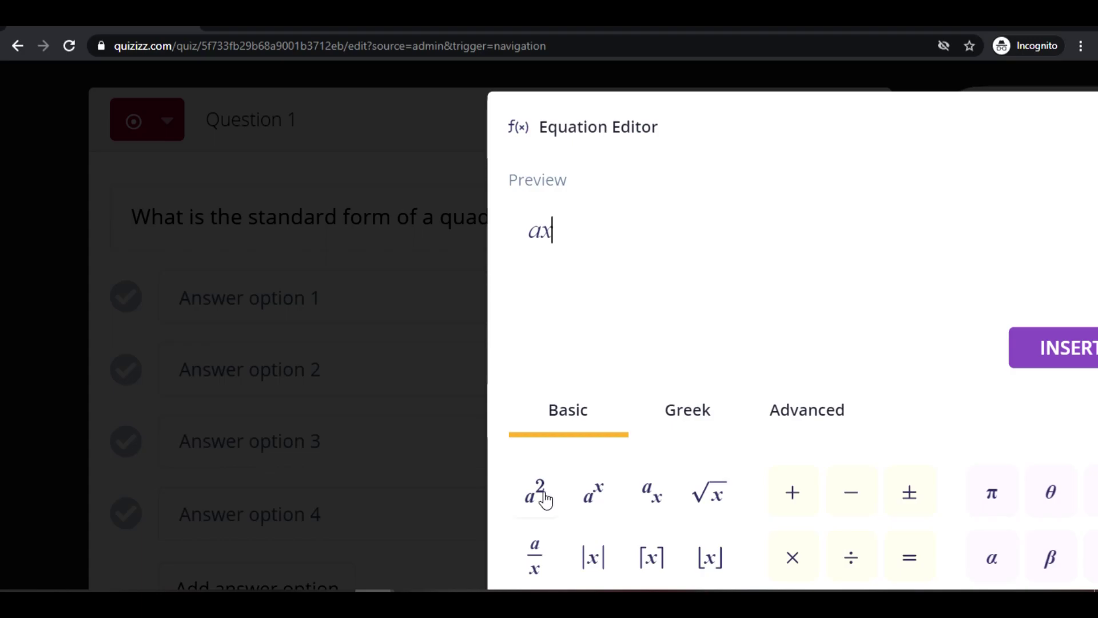
pyautogui.write('2')
pyautogui.press('BackSpace')
pyautogui.click(595, 502)
pyautogui.write('2')
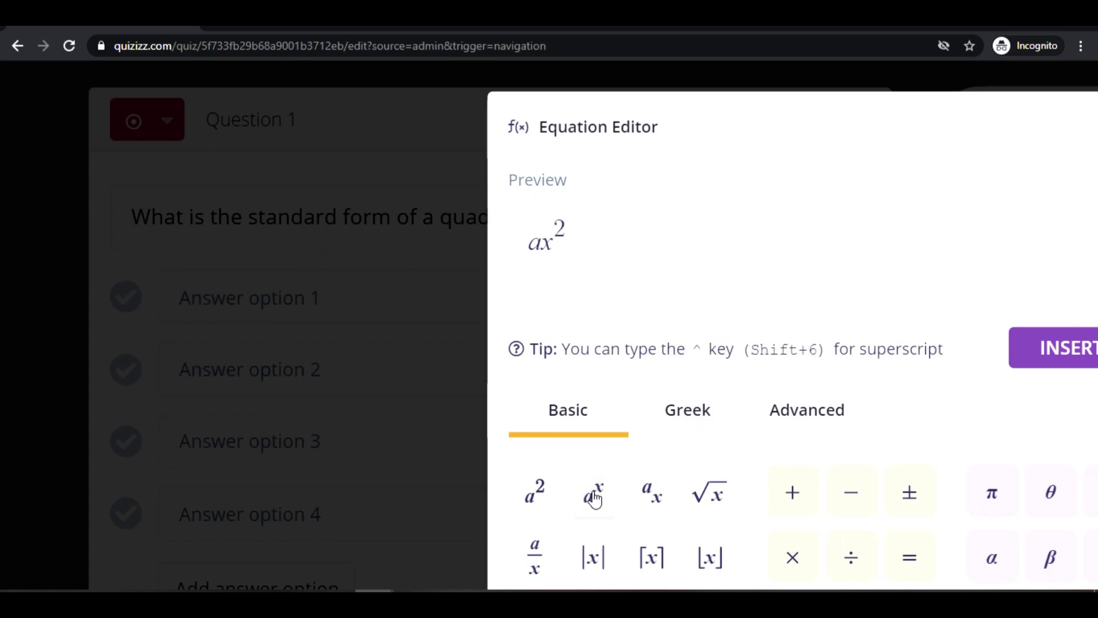
pyautogui.write('+bx+c=0')
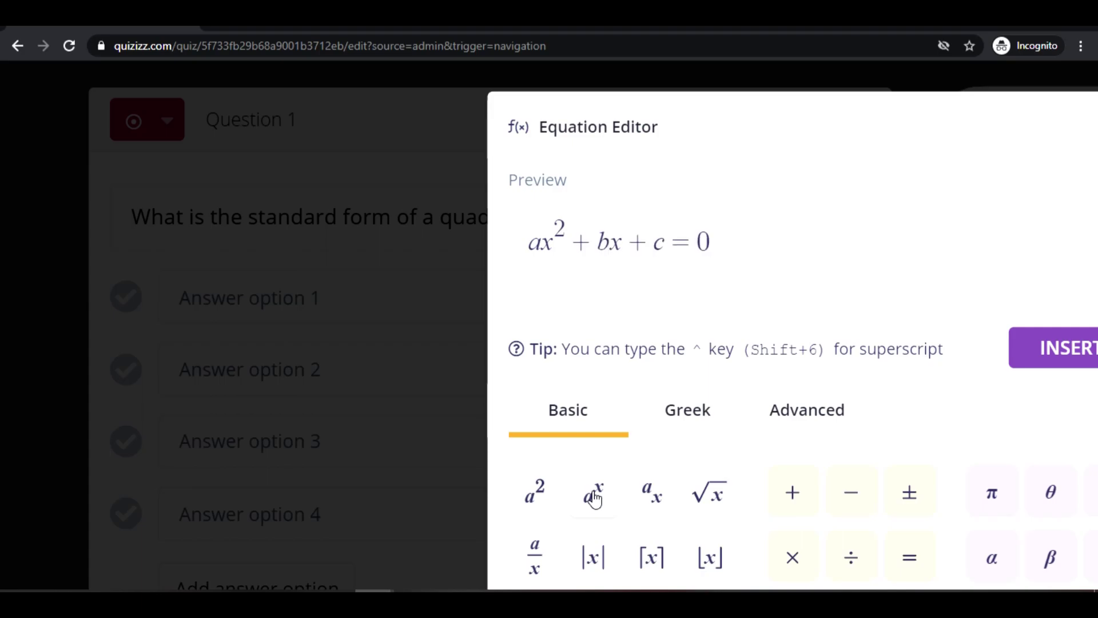
pyautogui.hotkey('ctrl', '-')
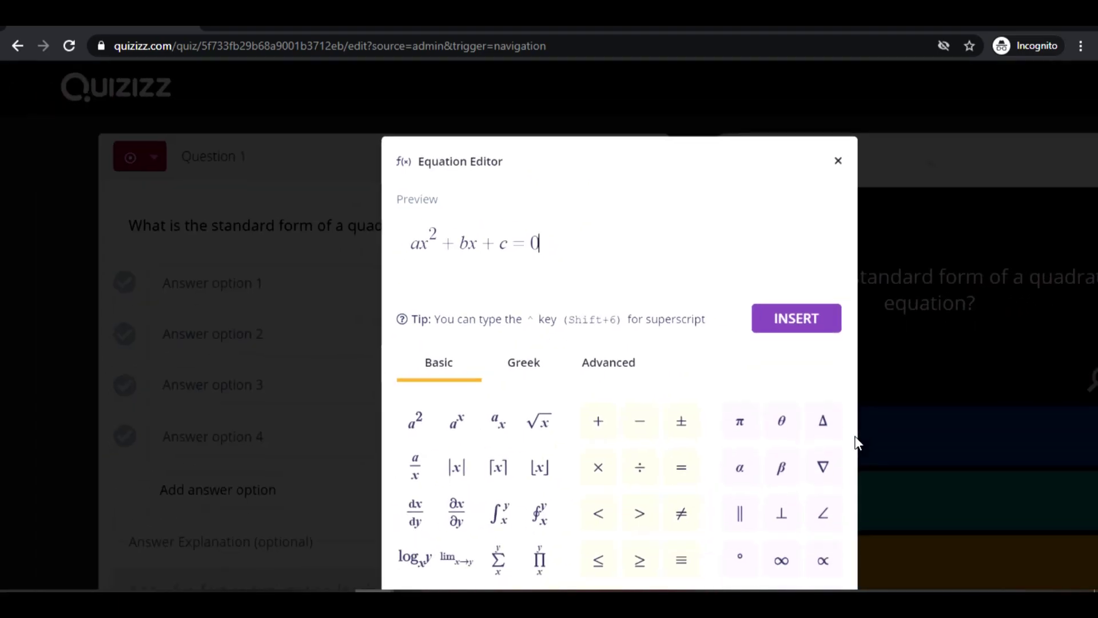
pyautogui.hotkey('ctrl', '-')
pyautogui.click(702, 282)
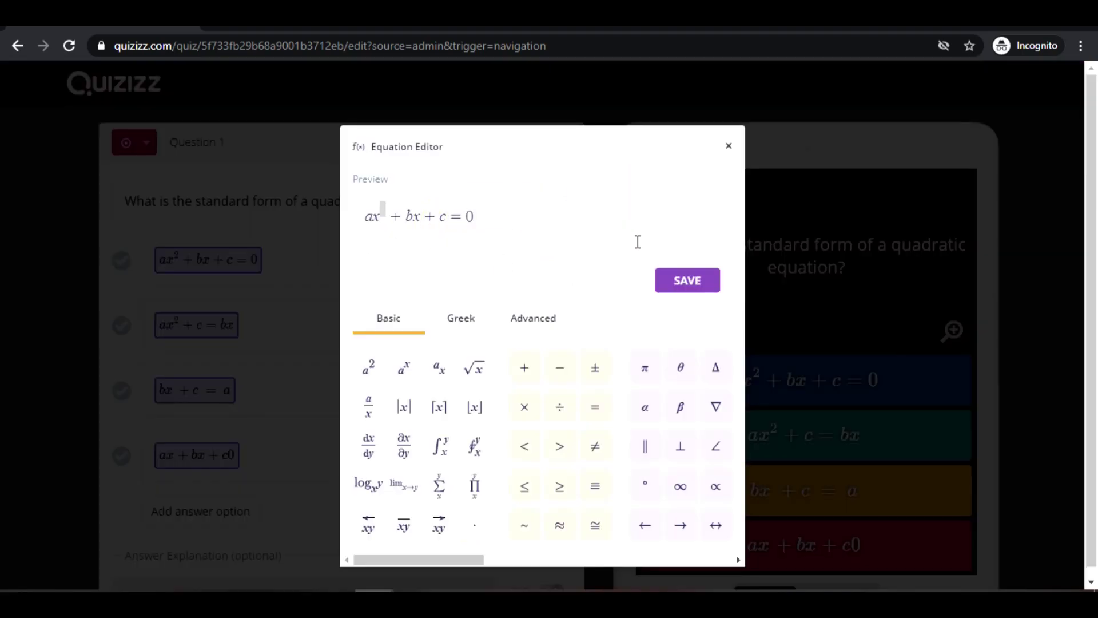
# Step: Save the equation ax + bx + c = 0 as answer option 4 and mark ax² + bx + c = 0 as the correct answer
pyautogui.click(688, 277)
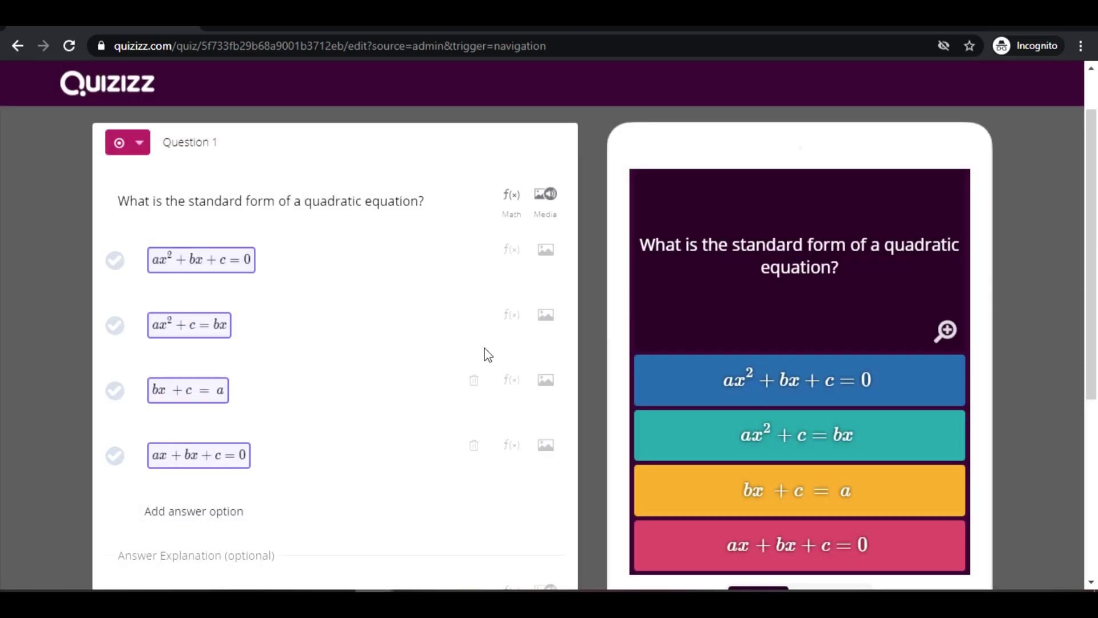
pyautogui.scroll(1, 419, 408)
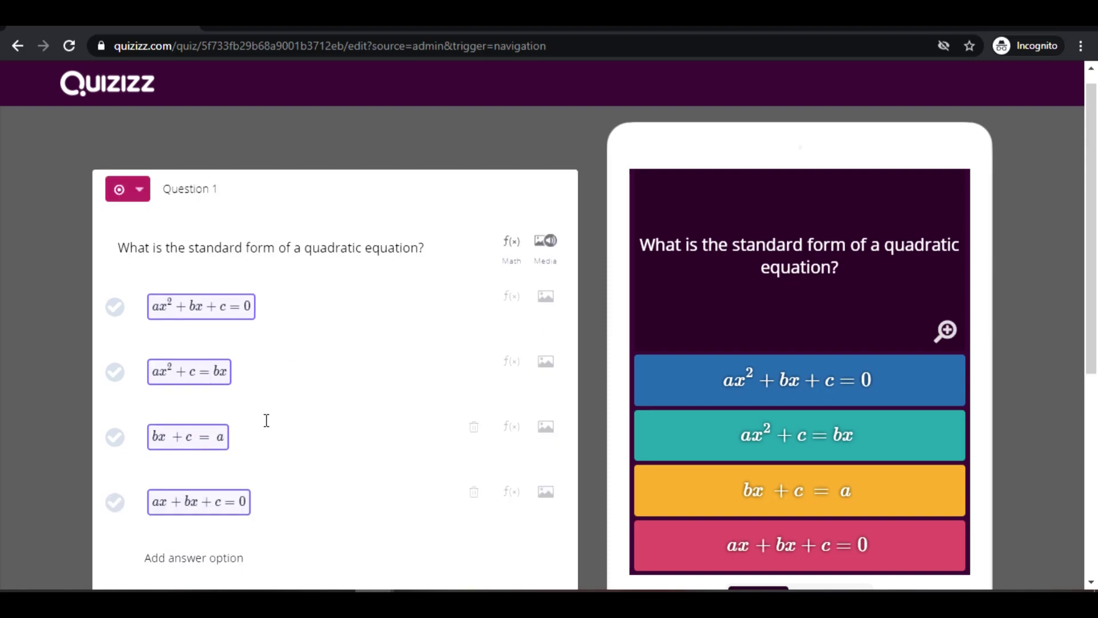
pyautogui.click(115, 308)
# Step: Look through the available time limits for Question 1 and choose 30 Seconds
pyautogui.scroll(-5, 121, 312)
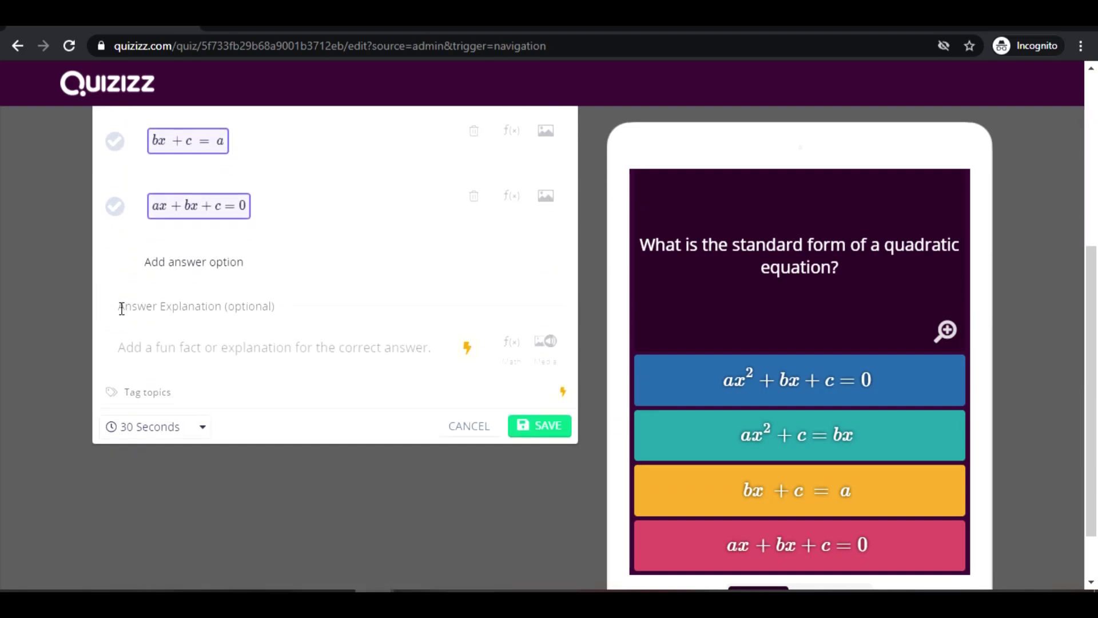
pyautogui.click(183, 426)
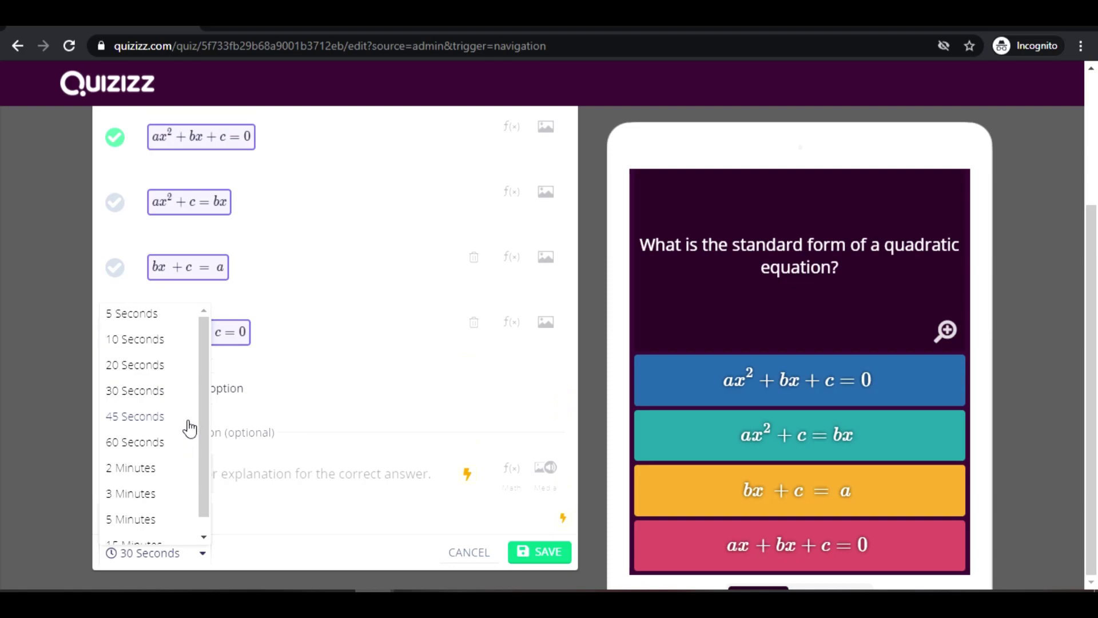
pyautogui.scroll(3, 189, 427)
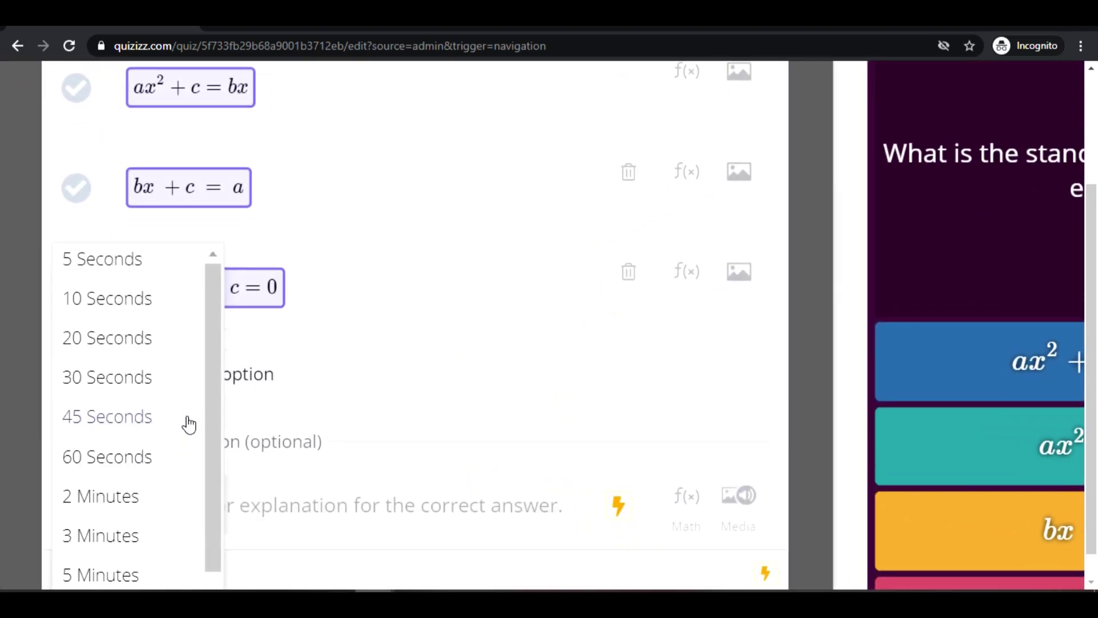
pyautogui.scroll(-1, 188, 425)
pyautogui.scroll(-2, 188, 426)
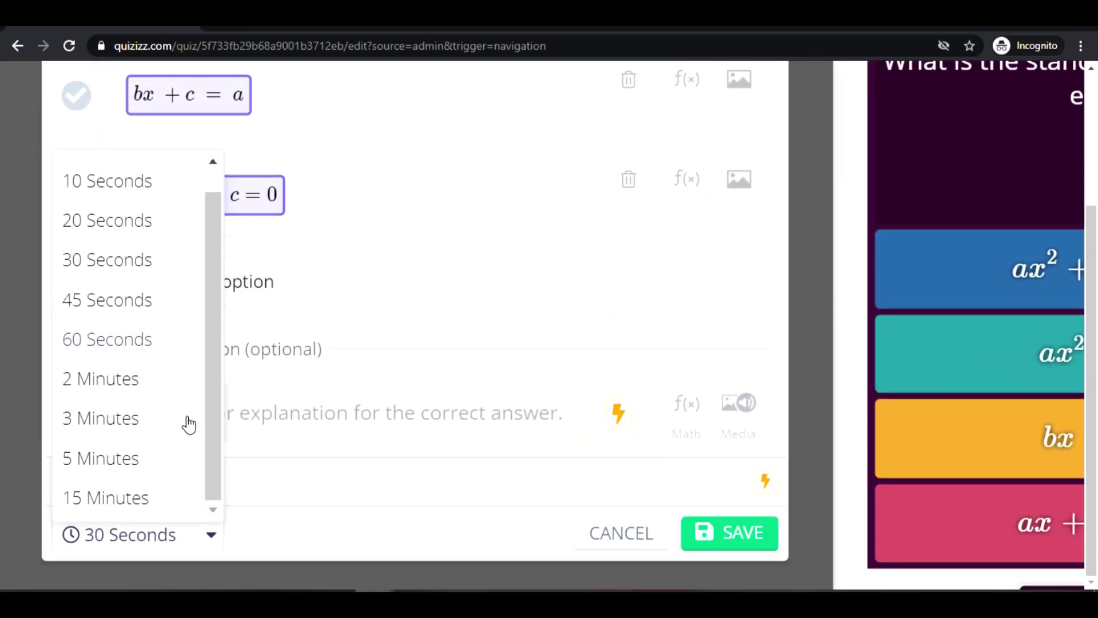
pyautogui.scroll(2, 189, 425)
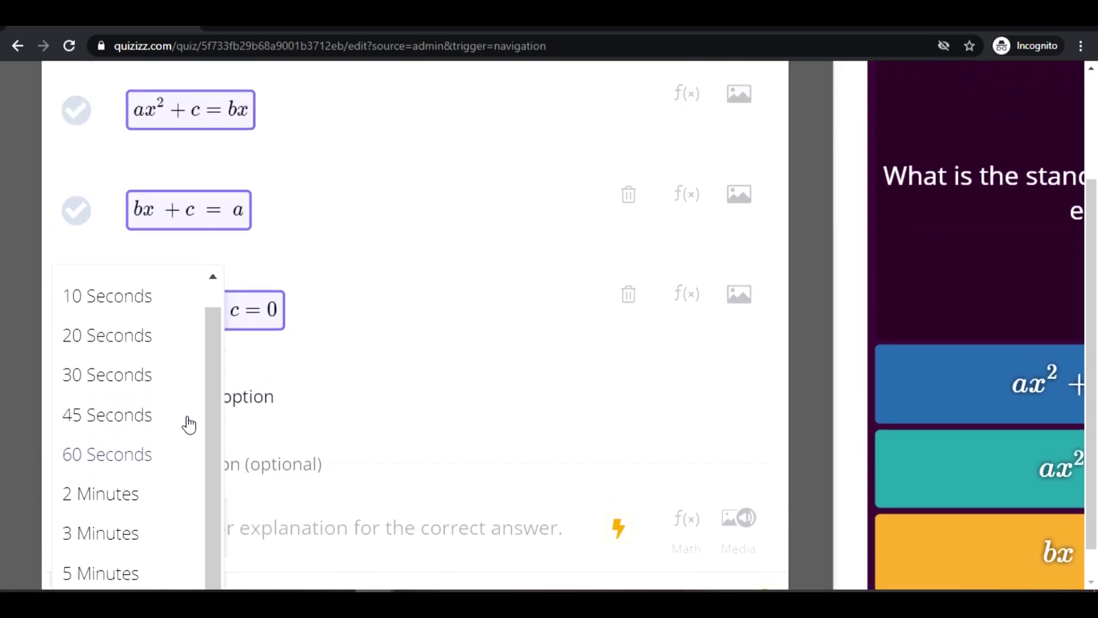
pyautogui.scroll(1, 147, 366)
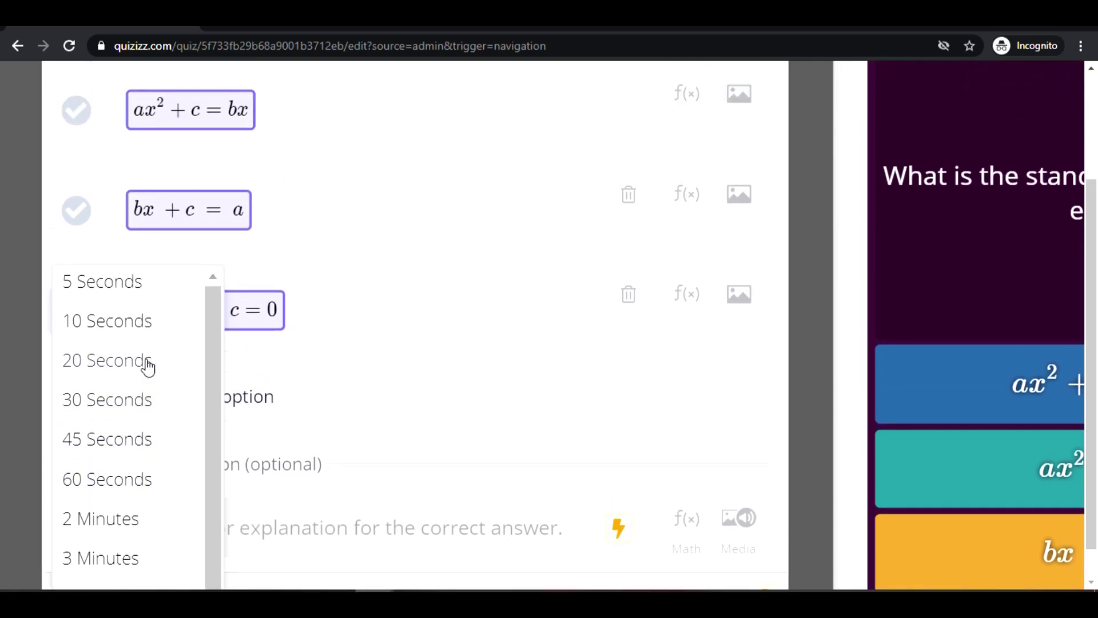
pyautogui.click(106, 401)
# Step: Look through the image, audio and video media options for Question 1 and close them without adding anything
pyautogui.hotkey('ctrl', '0')
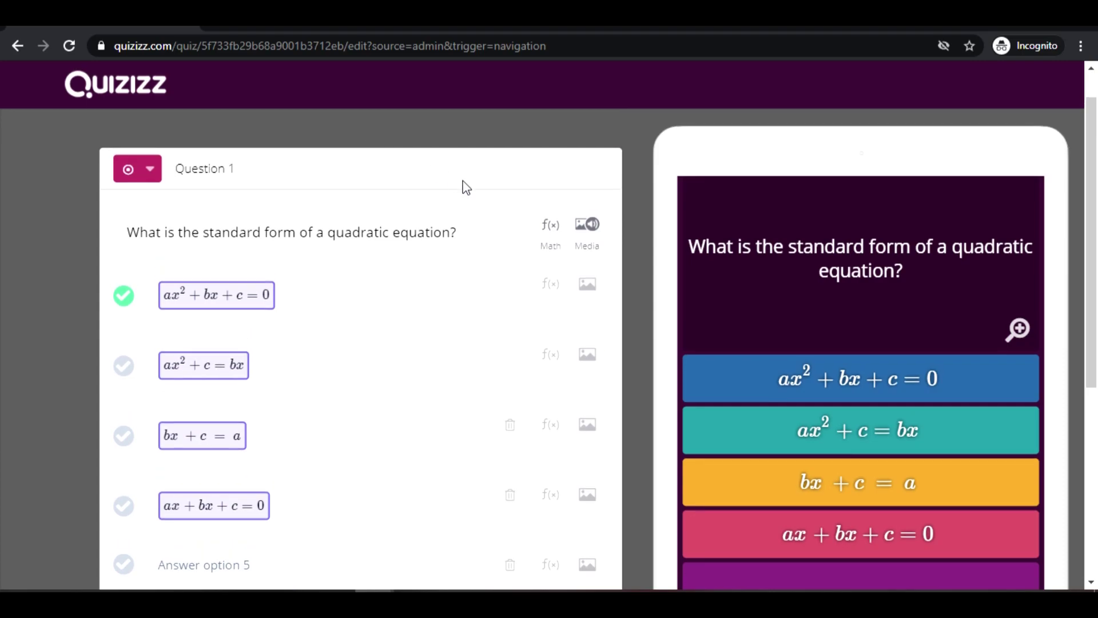
pyautogui.click(589, 231)
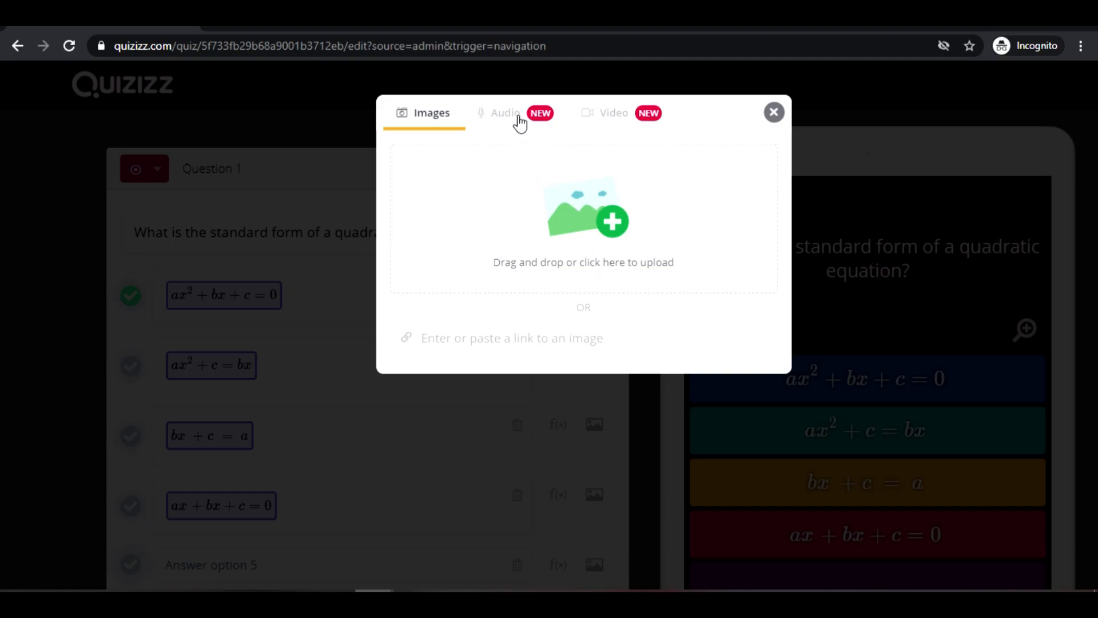
pyautogui.click(518, 120)
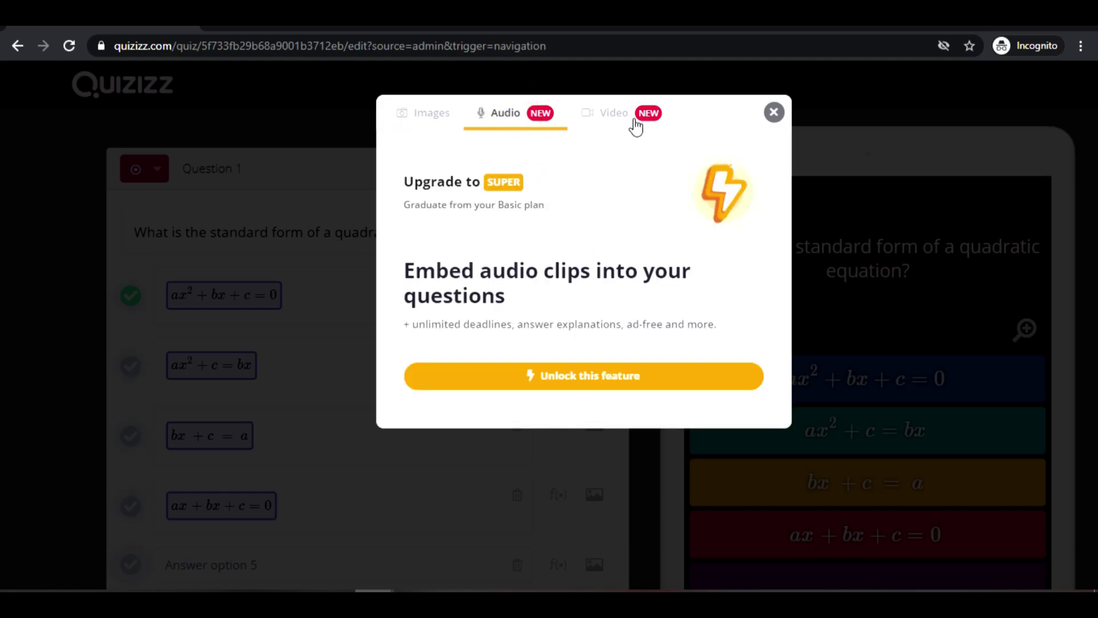
pyautogui.click(636, 127)
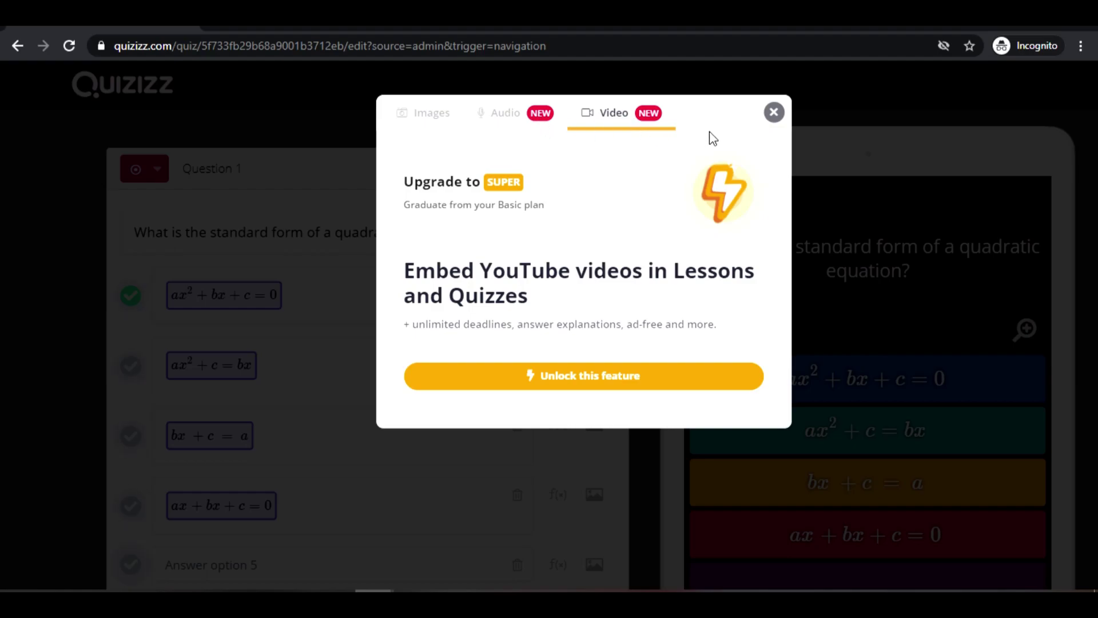
pyautogui.click(774, 113)
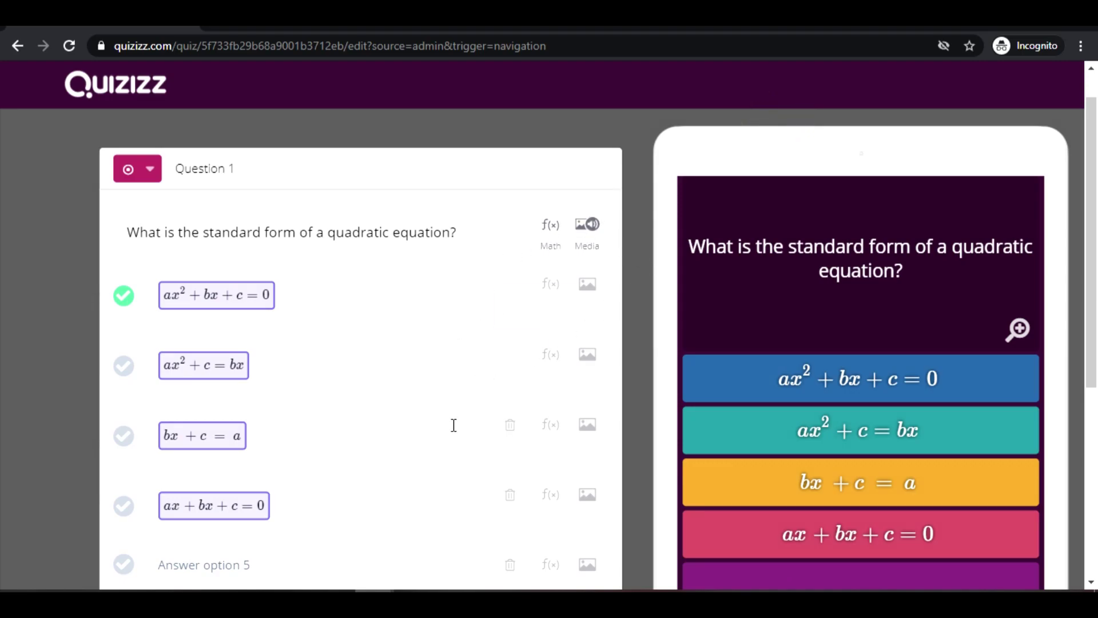
# Step: Save Question 1 about the standard form of a quadratic equation to the quiz
pyautogui.scroll(-1, 454, 425)
pyautogui.scroll(-5, 454, 426)
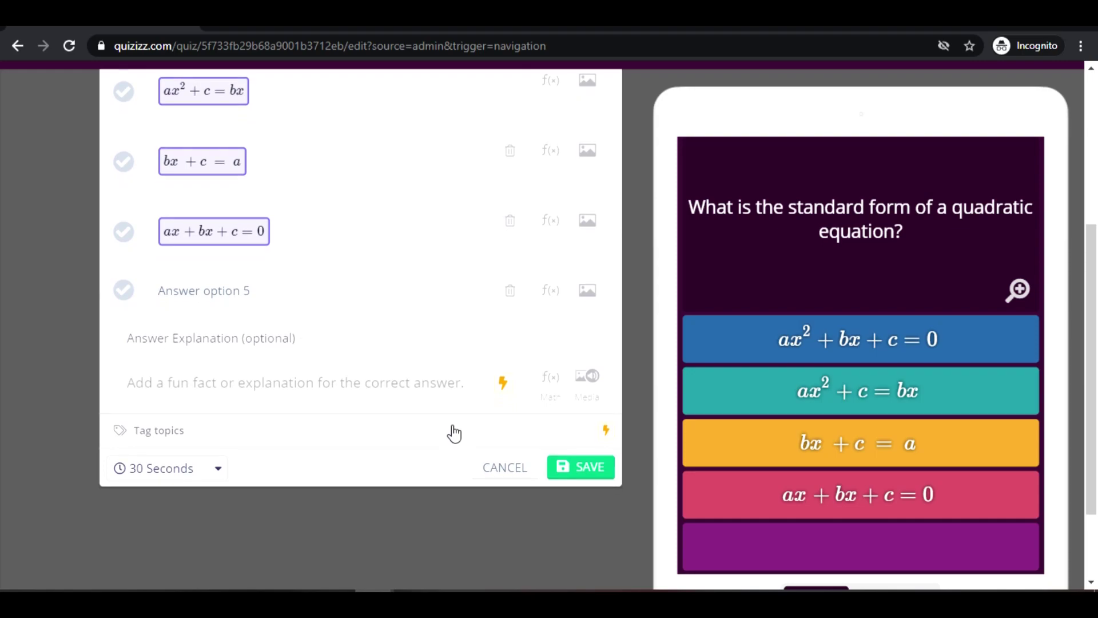
pyautogui.click(573, 475)
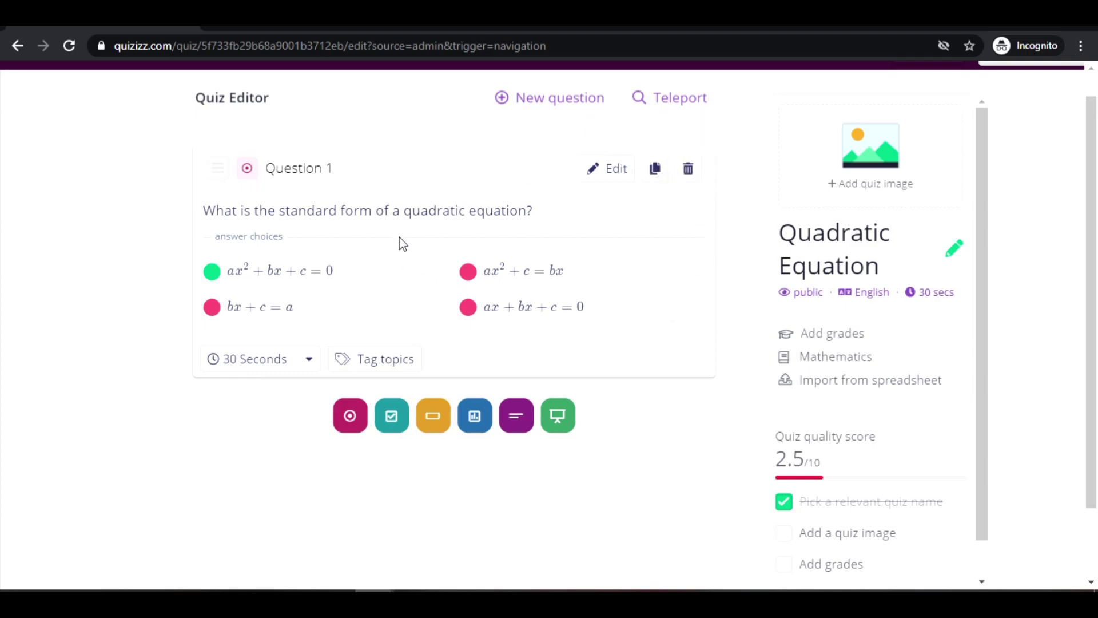
# Step: Teleport the TRUE or FALSE question "Every Quadratic equation has exactly one root" from the 10th grade public quiz QUADRATIC EQUATIONS into this quiz
pyautogui.hotkey('ctrl', '-')
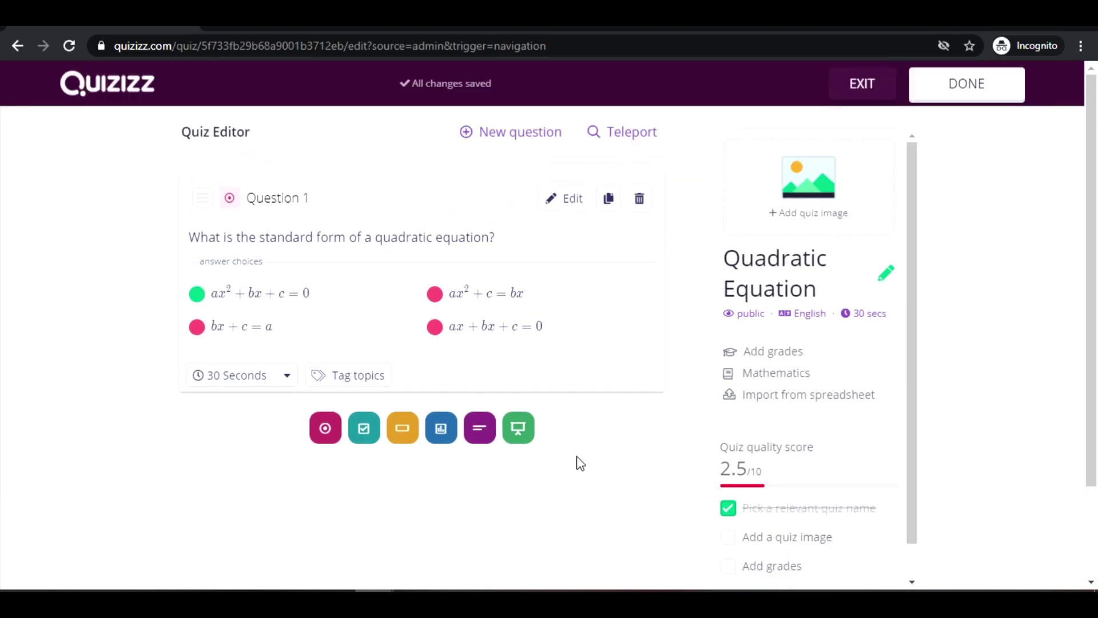
pyautogui.click(615, 143)
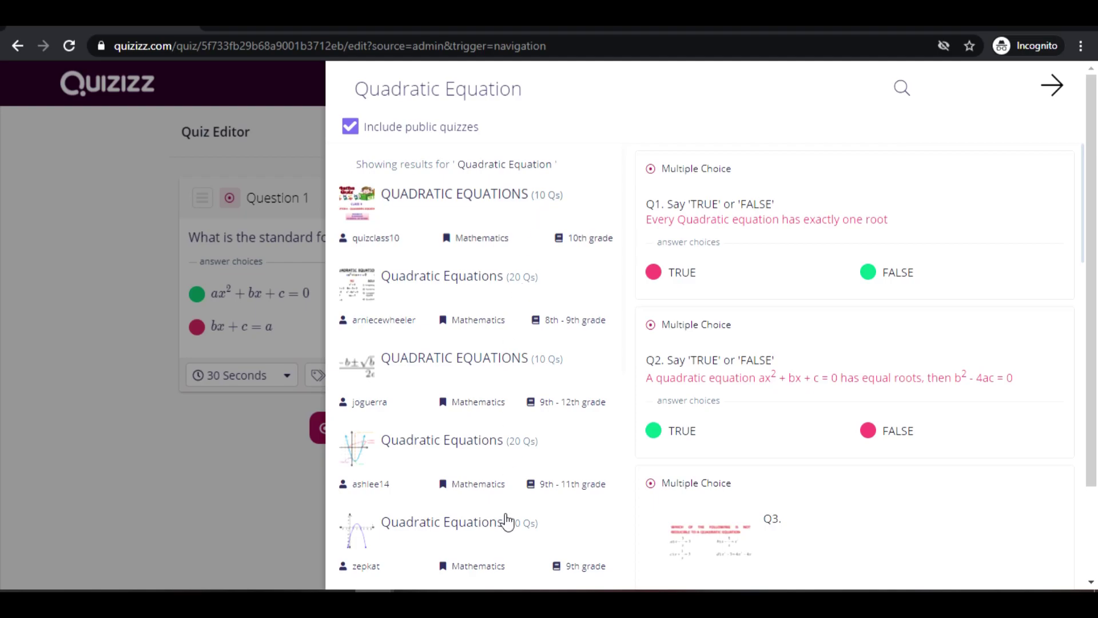
pyautogui.click(448, 197)
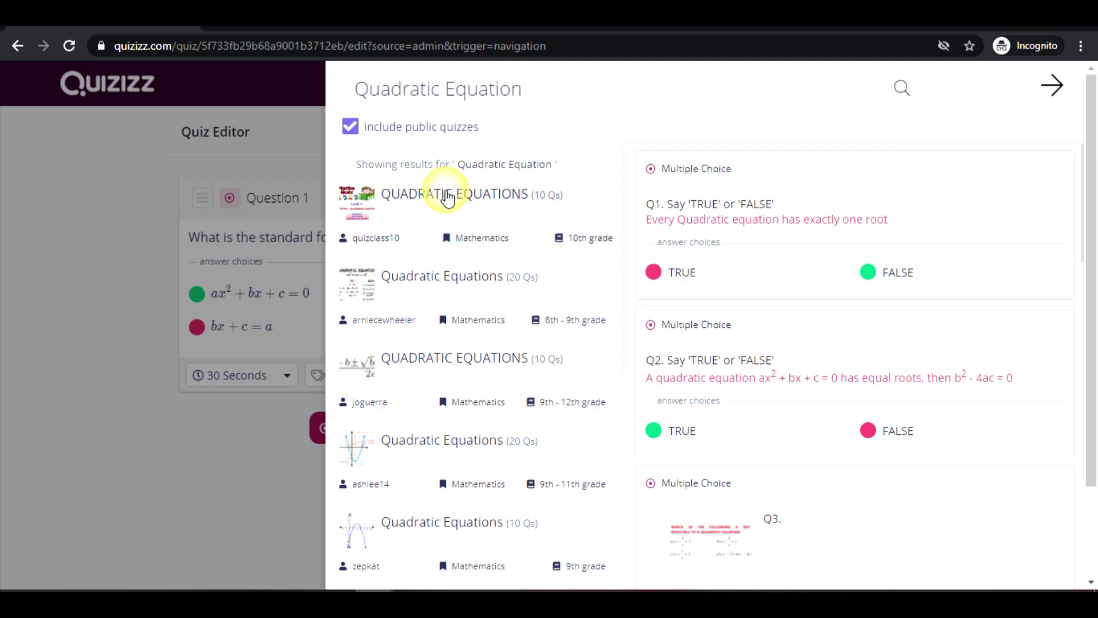
pyautogui.moveTo(781, 246)
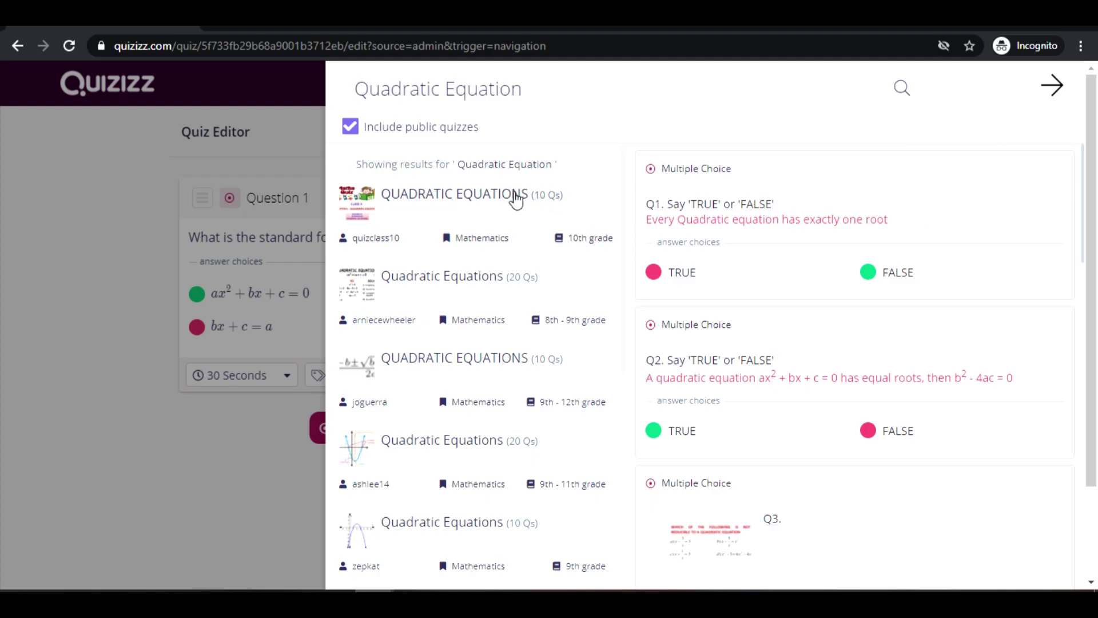
pyautogui.moveTo(929, 211)
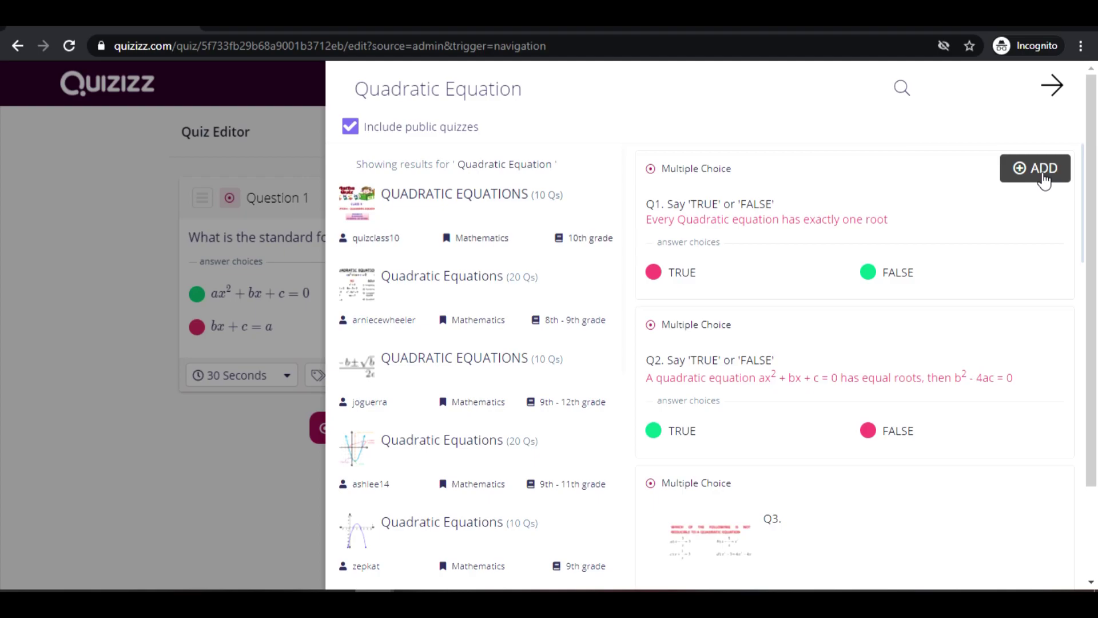
pyautogui.click(1044, 171)
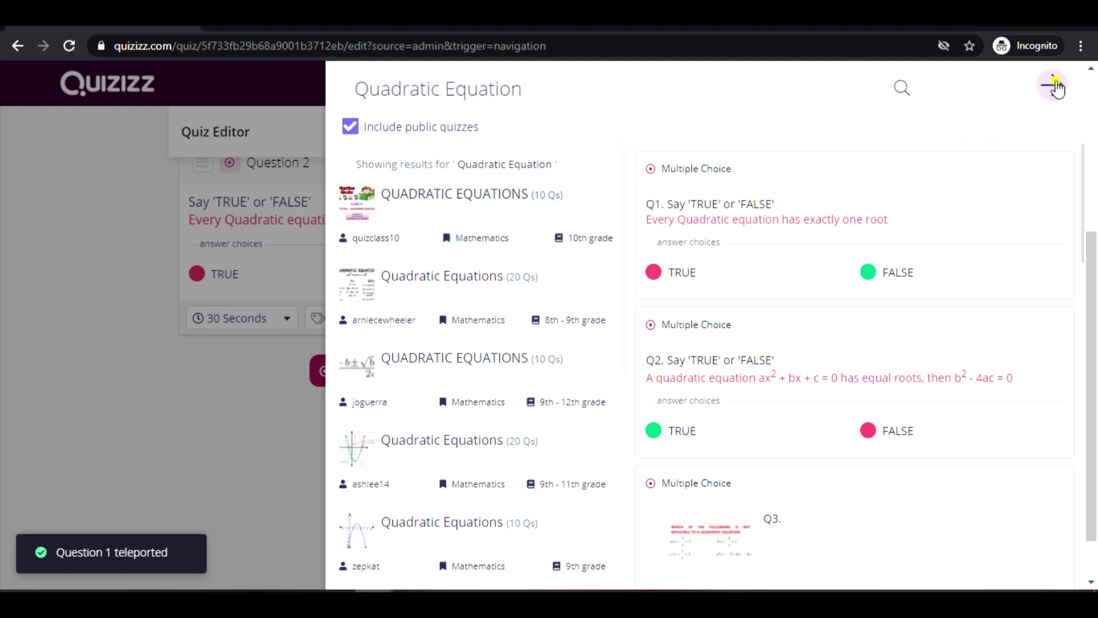
pyautogui.click(1054, 84)
pyautogui.scroll(3, 393, 401)
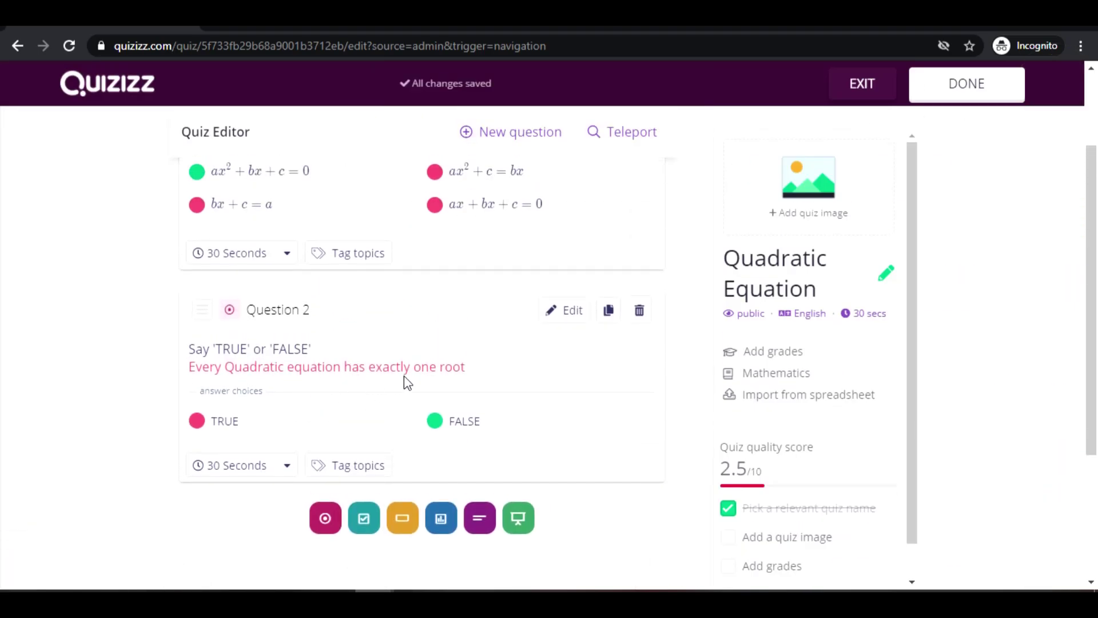
pyautogui.scroll(-1, 403, 376)
pyautogui.scroll(3, 486, 395)
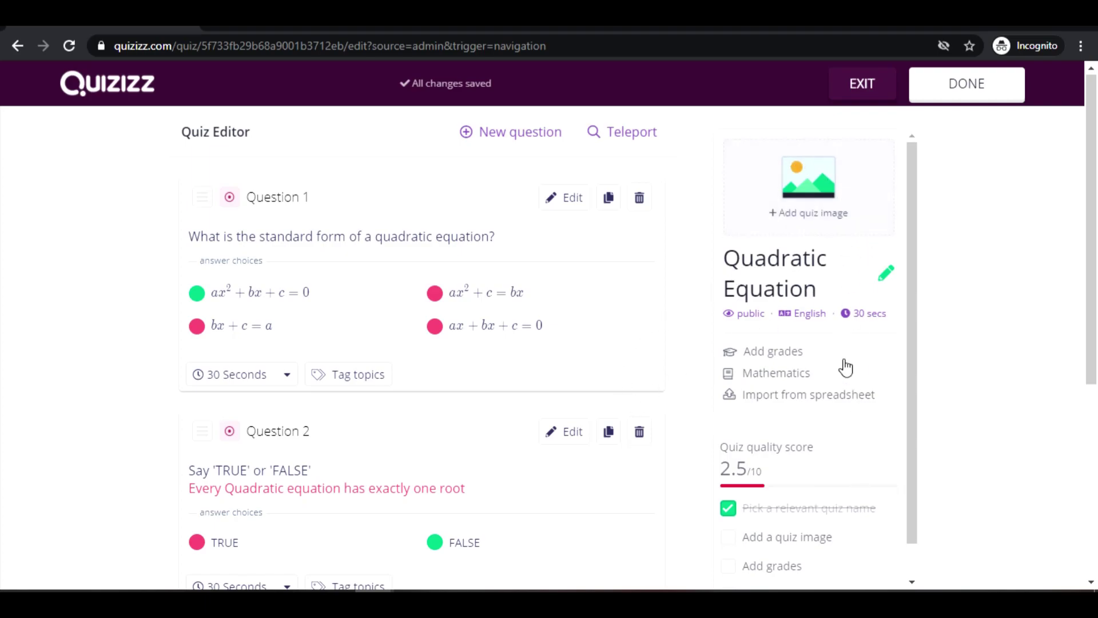
# Step: Upload the e-MATHskwela picture as the quiz's title image
pyautogui.hotkey('ctrl', '+')
pyautogui.hotkey('ctrl', '+')
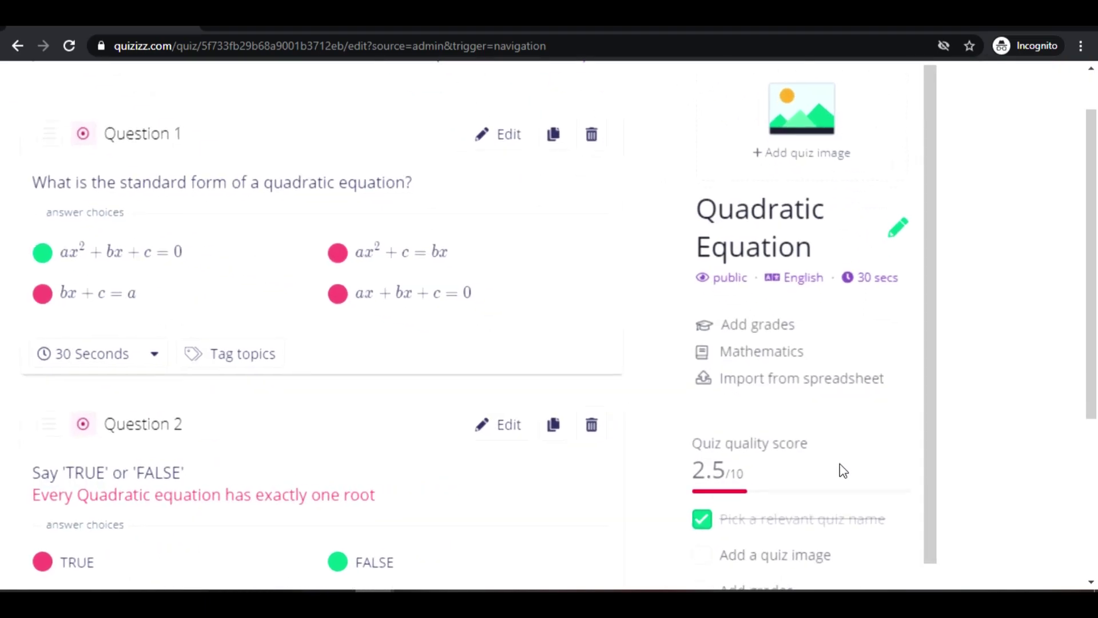
pyautogui.click(812, 170)
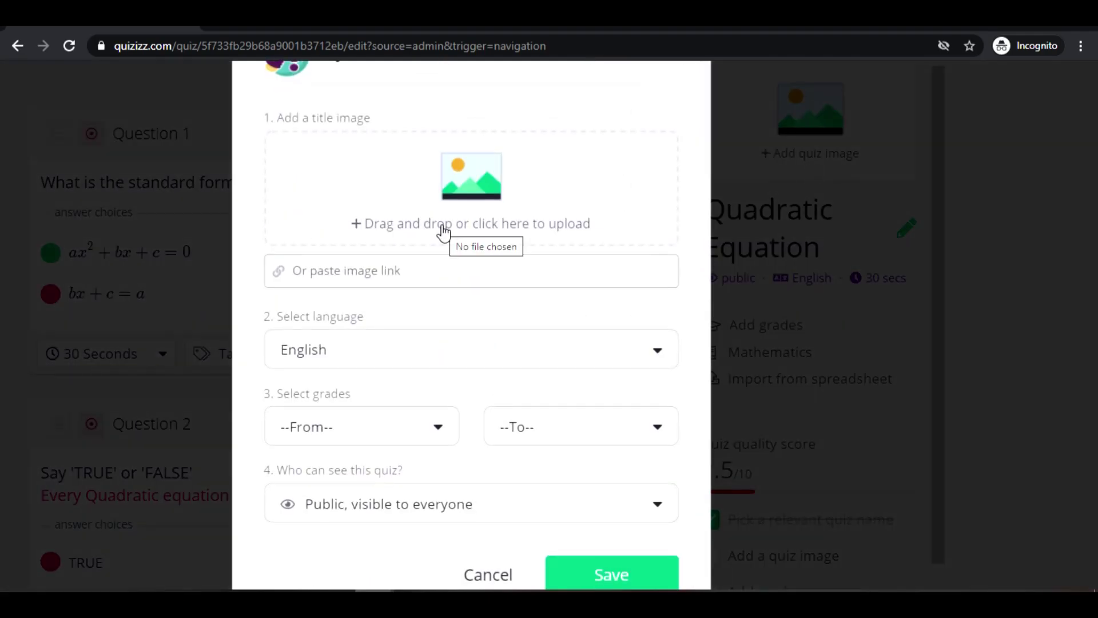
pyautogui.click(444, 232)
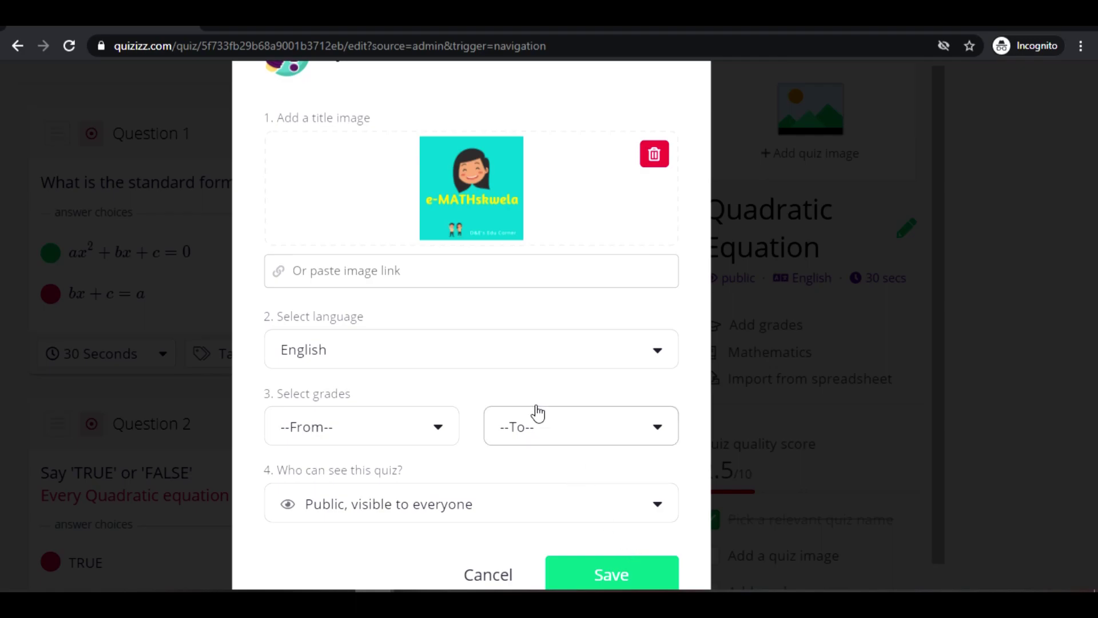
# Step: Set the quiz's grades to 9th, keep it Public, visible to everyone, and save the quiz details
pyautogui.click(439, 436)
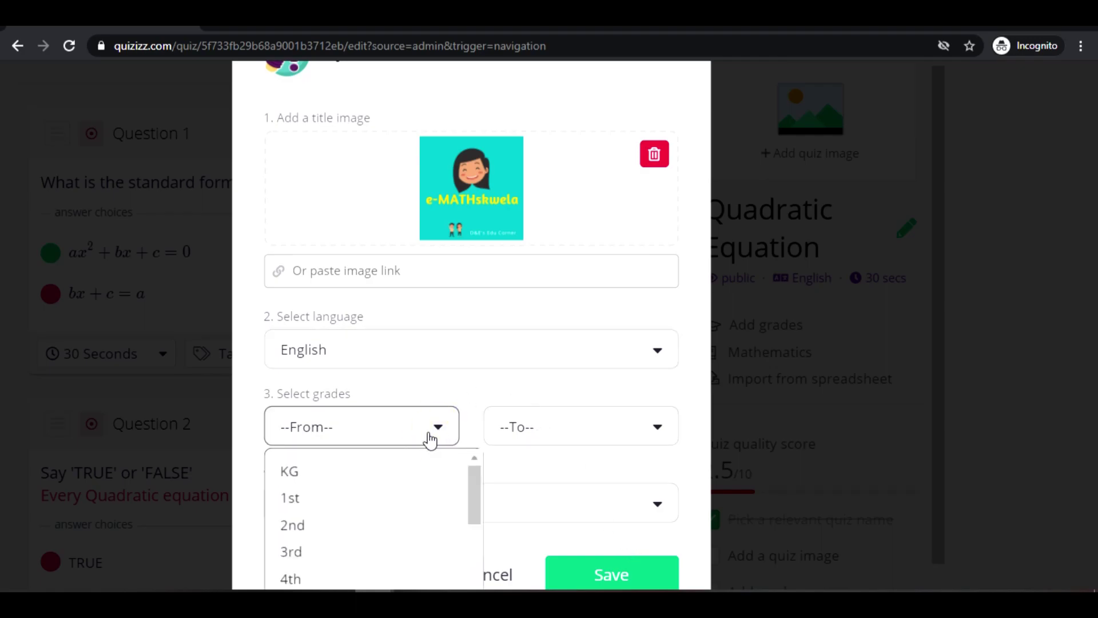
pyautogui.scroll(-1, 429, 441)
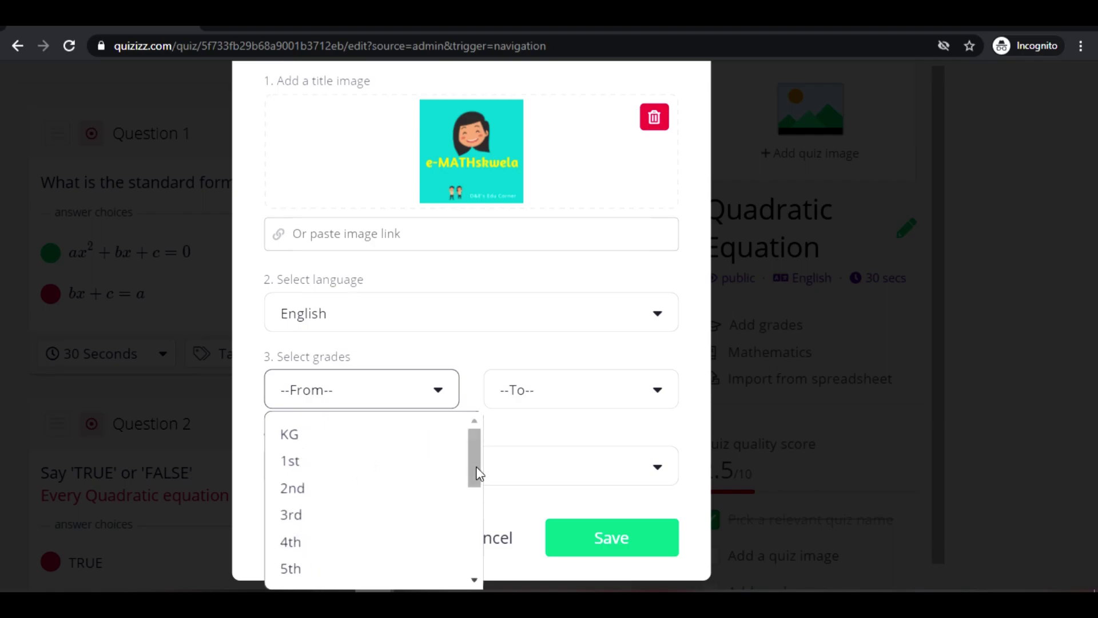
pyautogui.moveTo(477, 474); pyautogui.dragTo(477, 541)
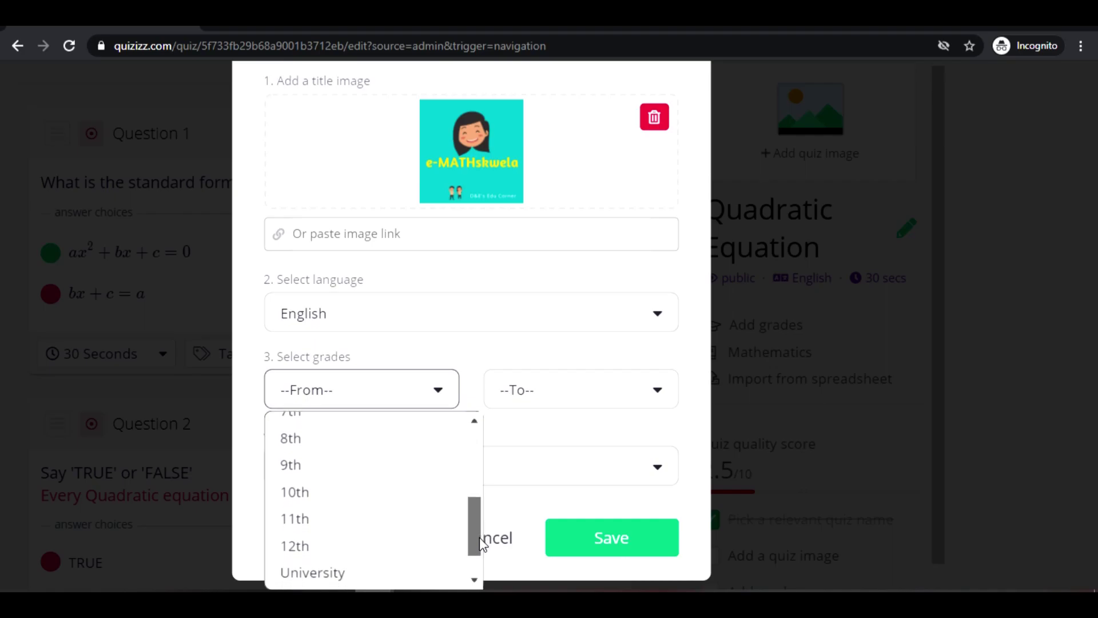
pyautogui.click(318, 468)
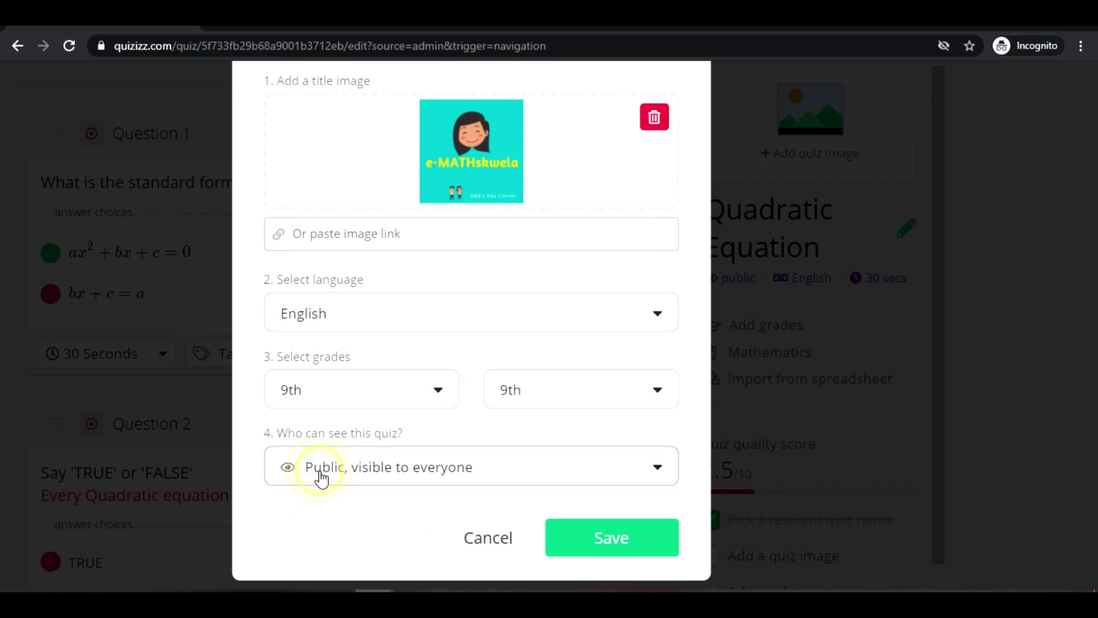
pyautogui.click(488, 478)
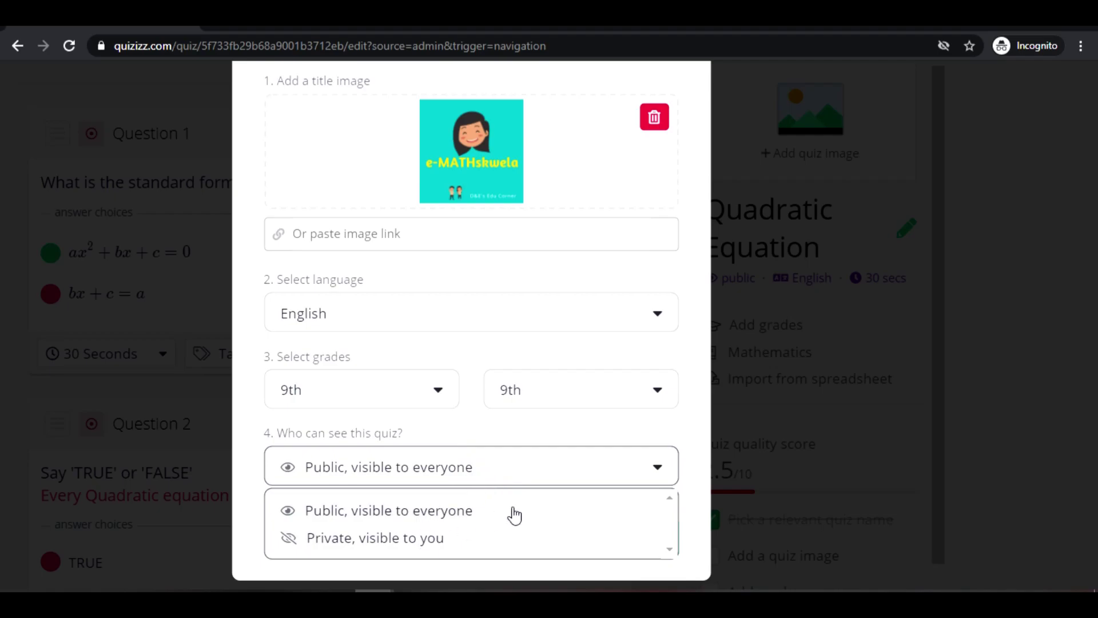
pyautogui.click(698, 497)
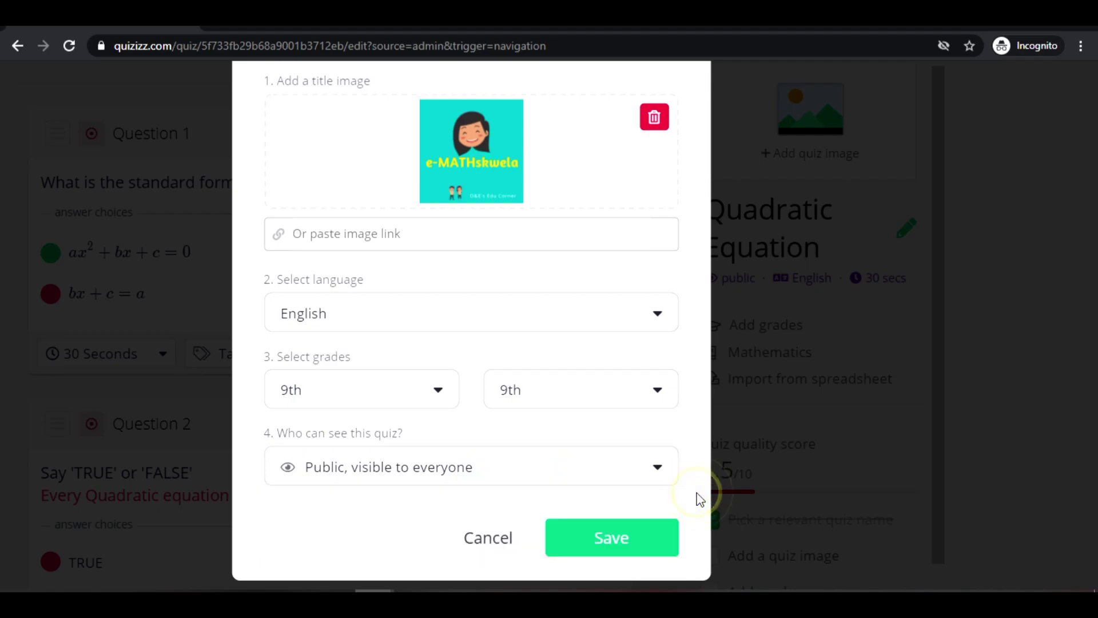
pyautogui.click(626, 545)
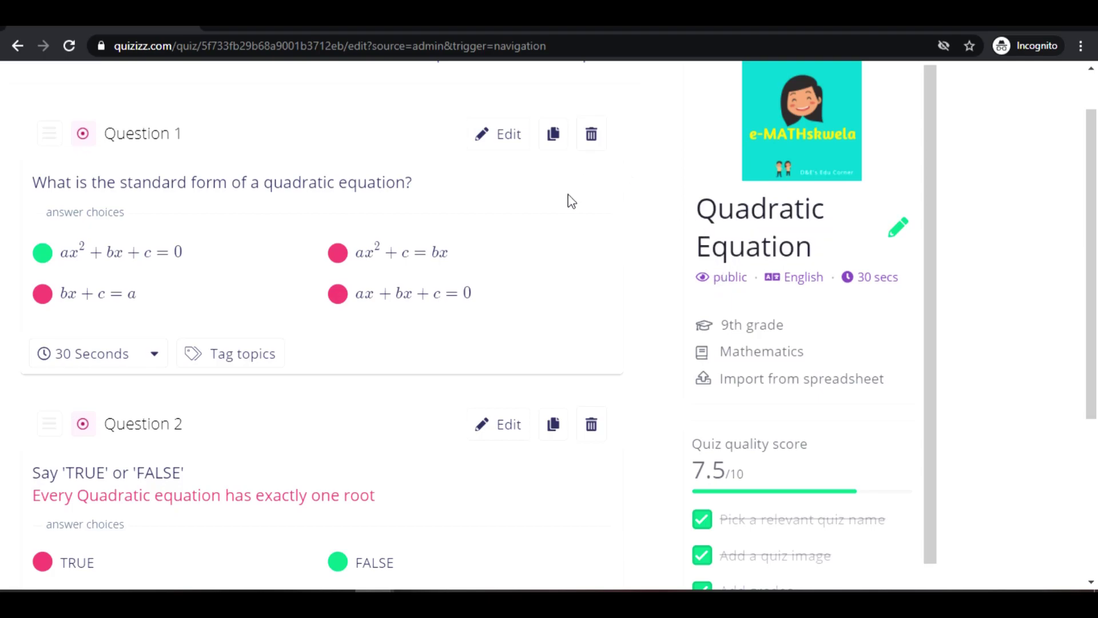
# Step: Finish editing the quiz and choose Classic as its live quiz mode
pyautogui.scroll(2, 570, 202)
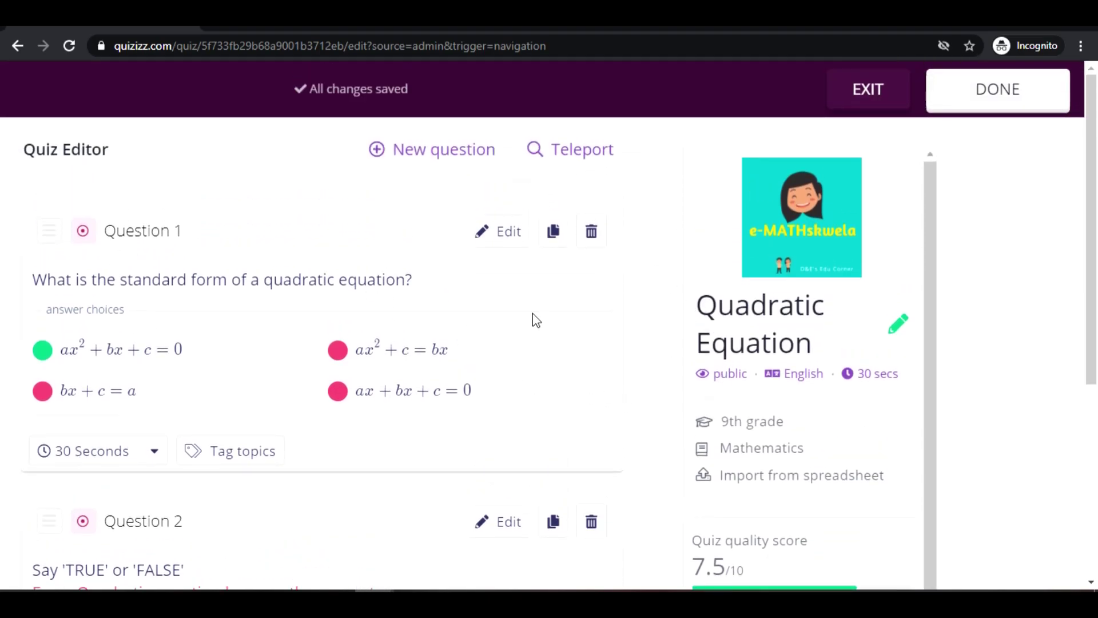
pyautogui.click(1003, 108)
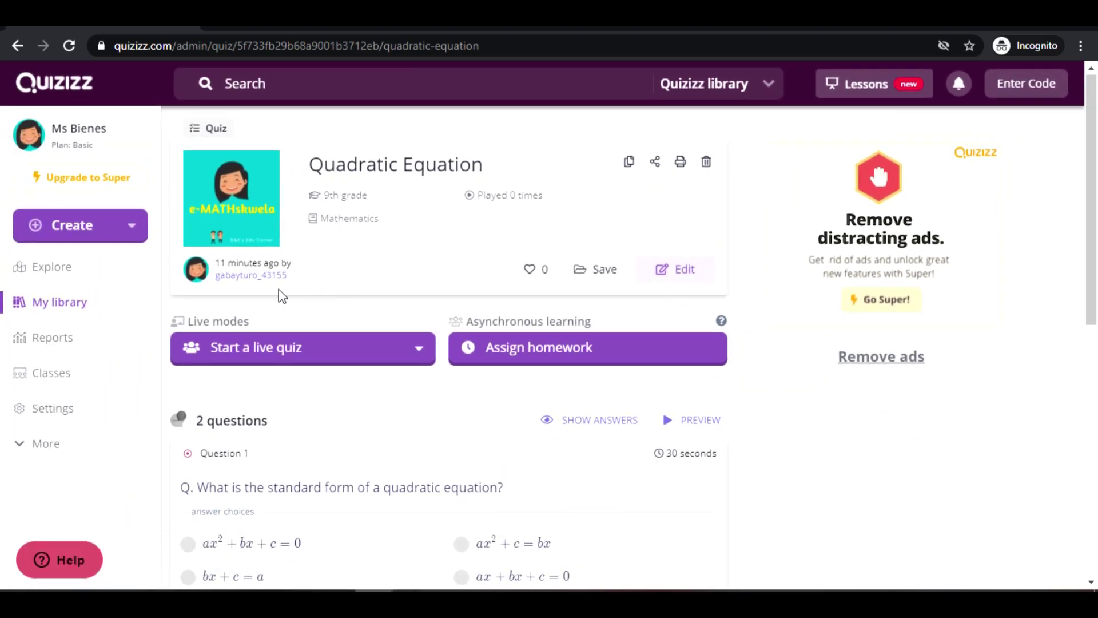
pyautogui.click(319, 351)
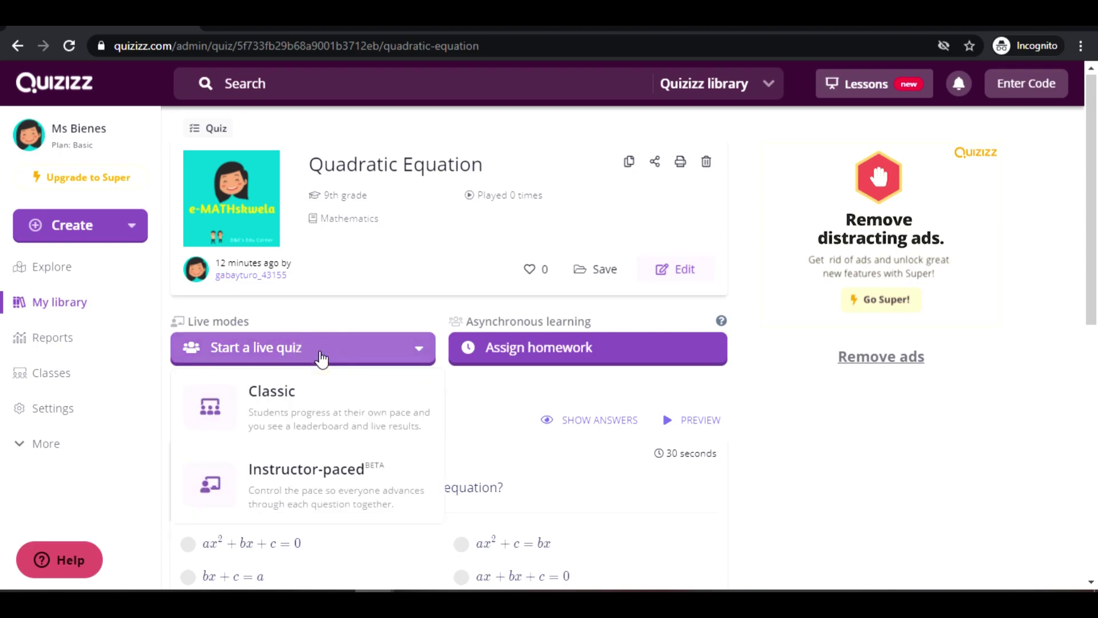
pyautogui.scroll(-3, 321, 359)
pyautogui.scroll(1, 322, 358)
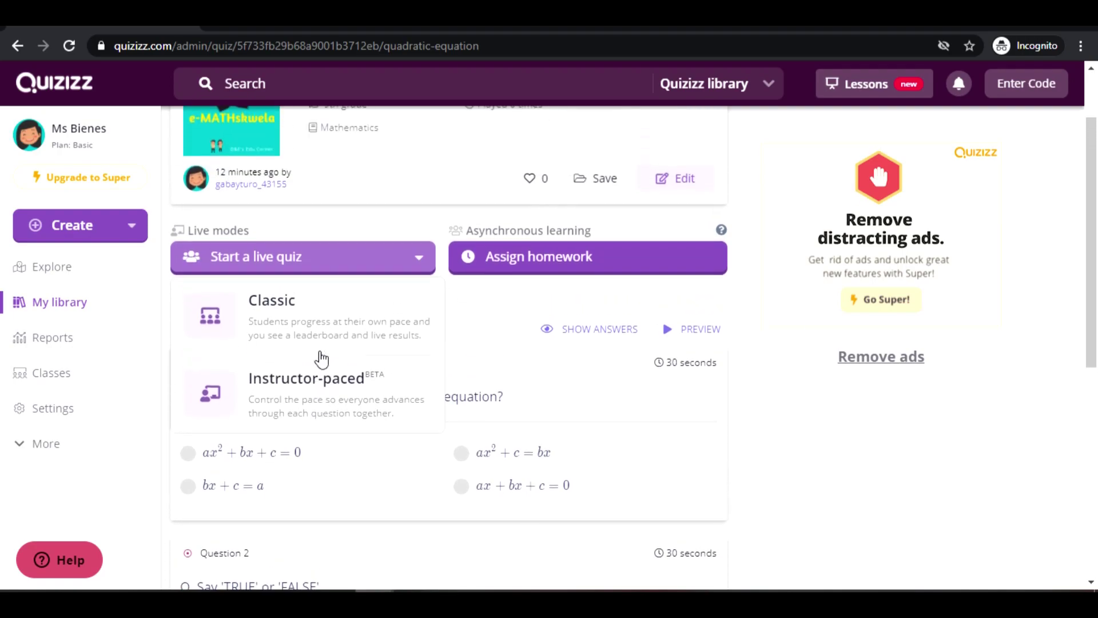
pyautogui.scroll(3, 321, 359)
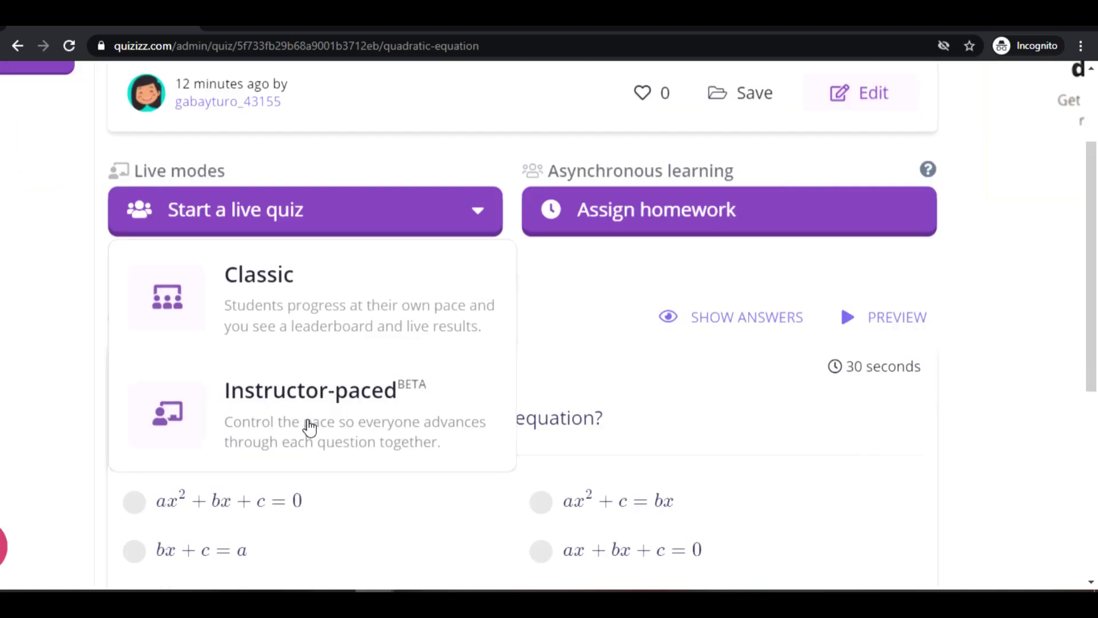
pyautogui.click(347, 309)
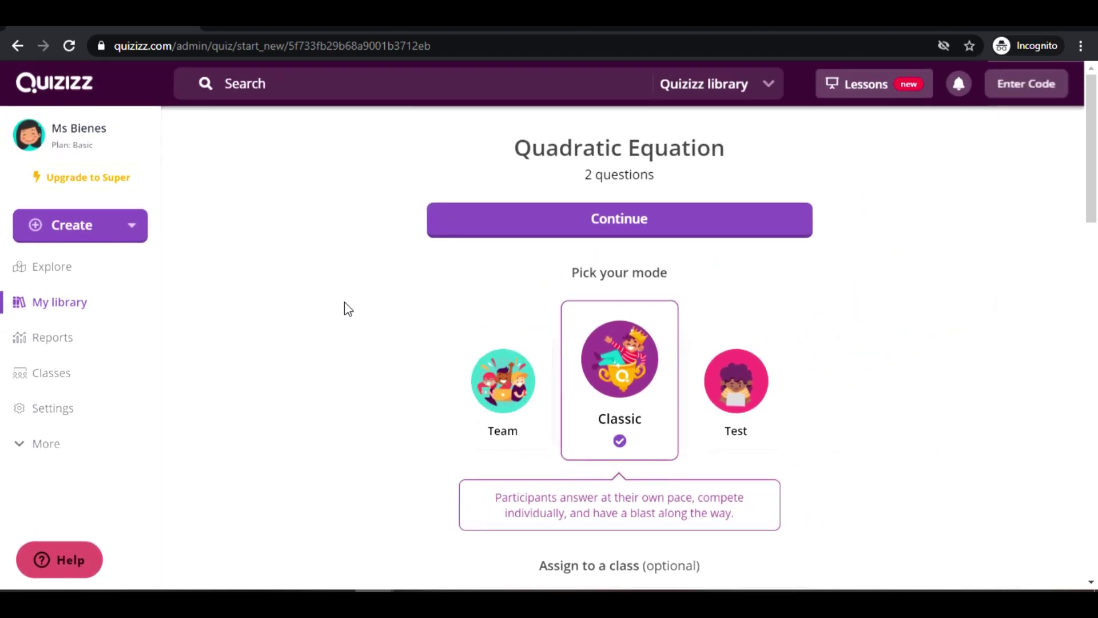
# Step: Host the Classic live quiz and choose to share it on Google Classroom, granting Quizizz access with the teacher's Google account
pyautogui.scroll(-1, 855, 393)
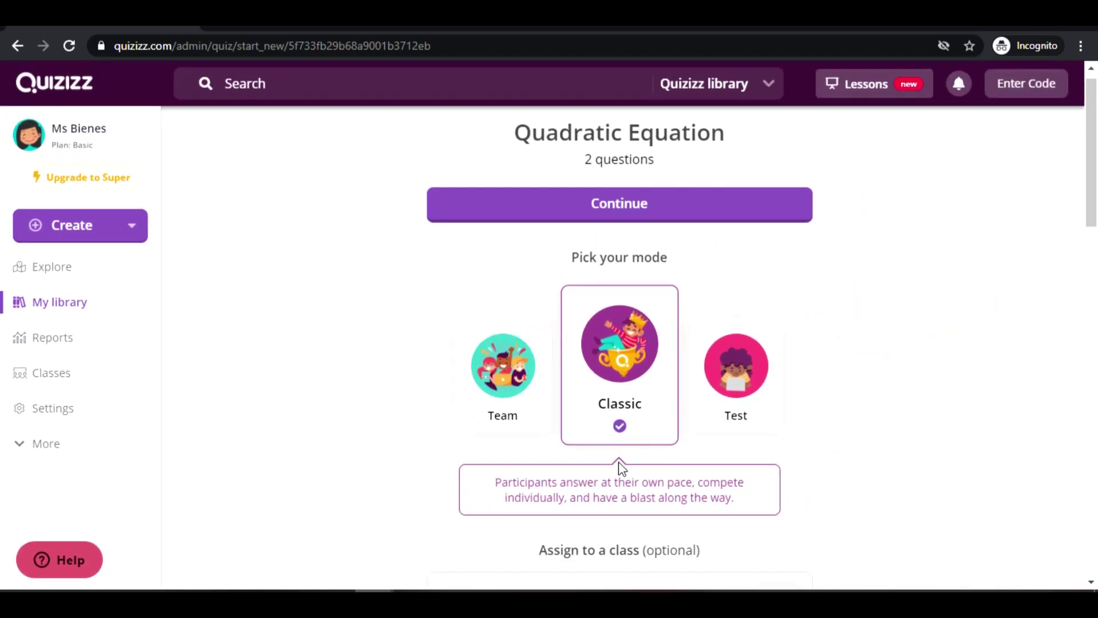
pyautogui.click(651, 203)
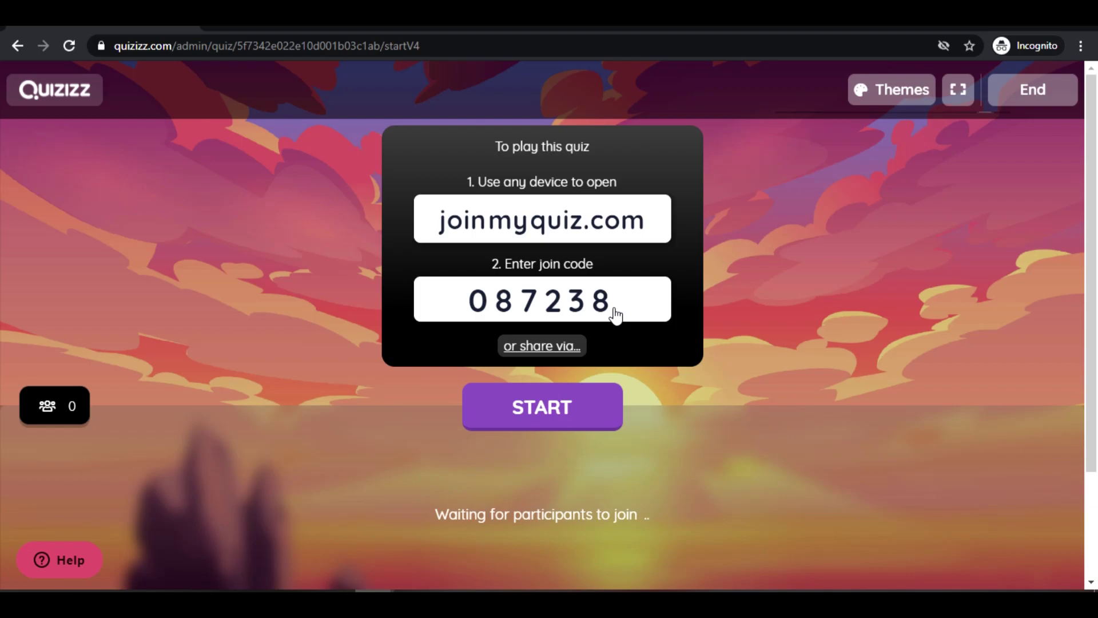
pyautogui.click(560, 345)
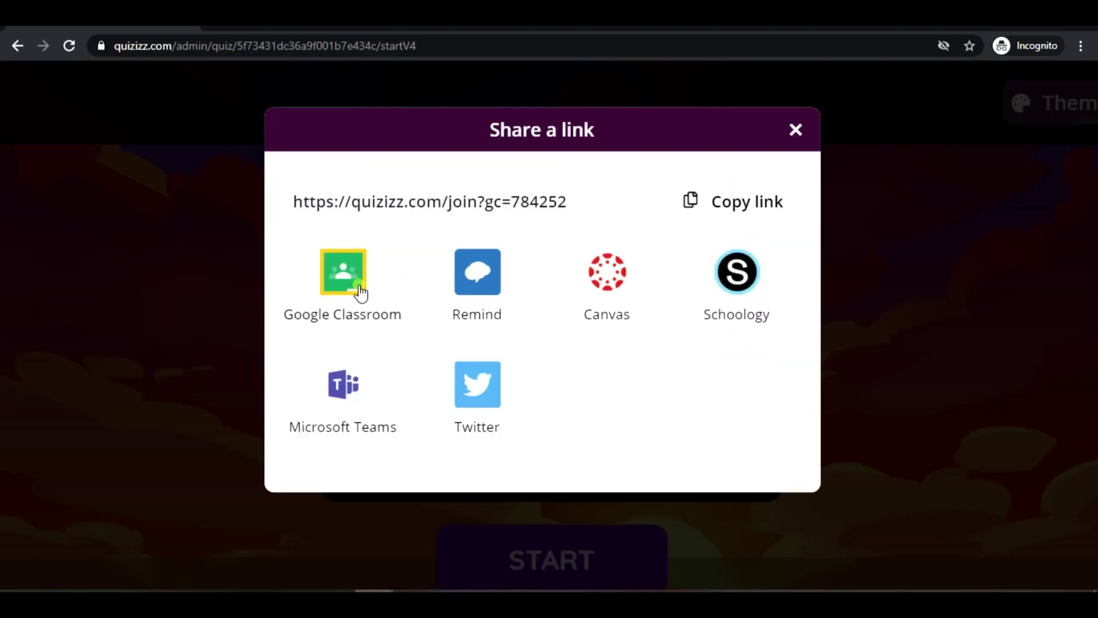
pyautogui.click(361, 292)
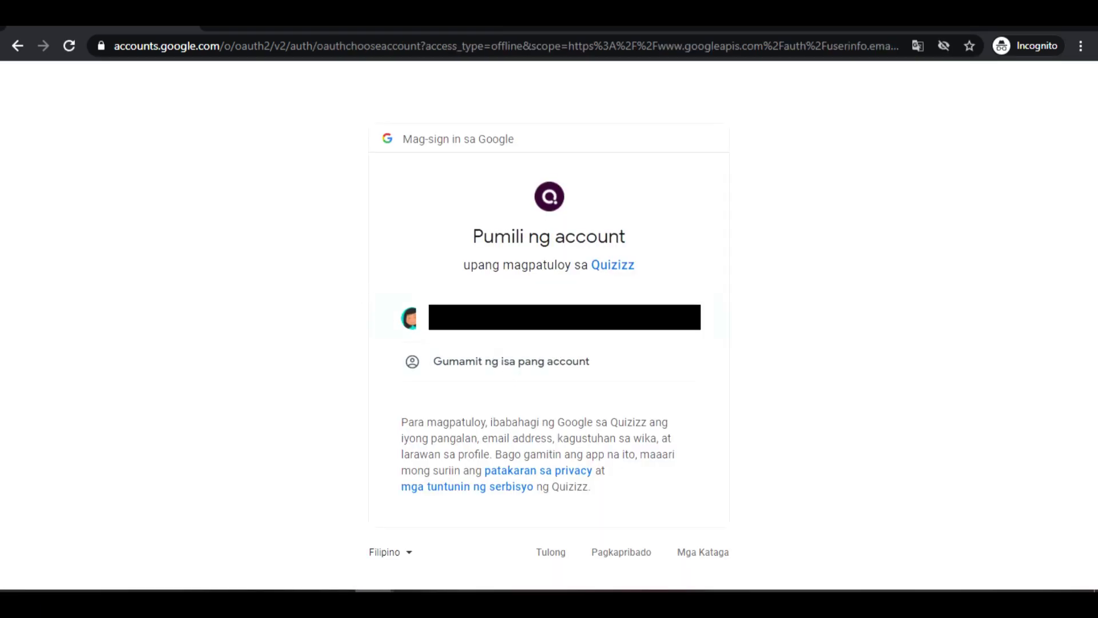
pyautogui.click(409, 318)
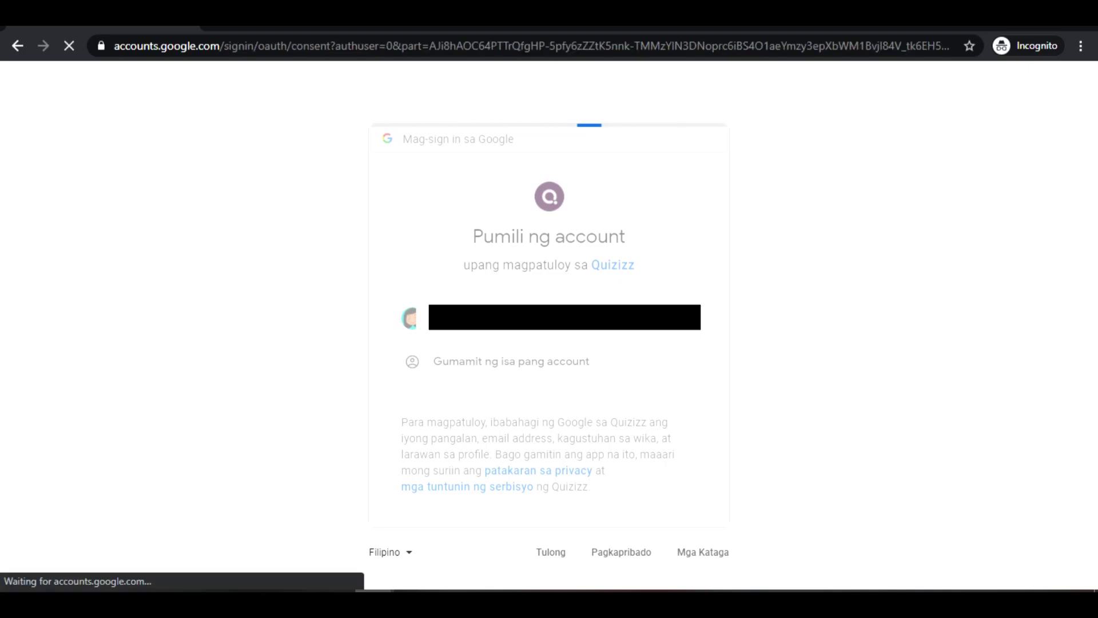
pyautogui.scroll(-7, 505, 326)
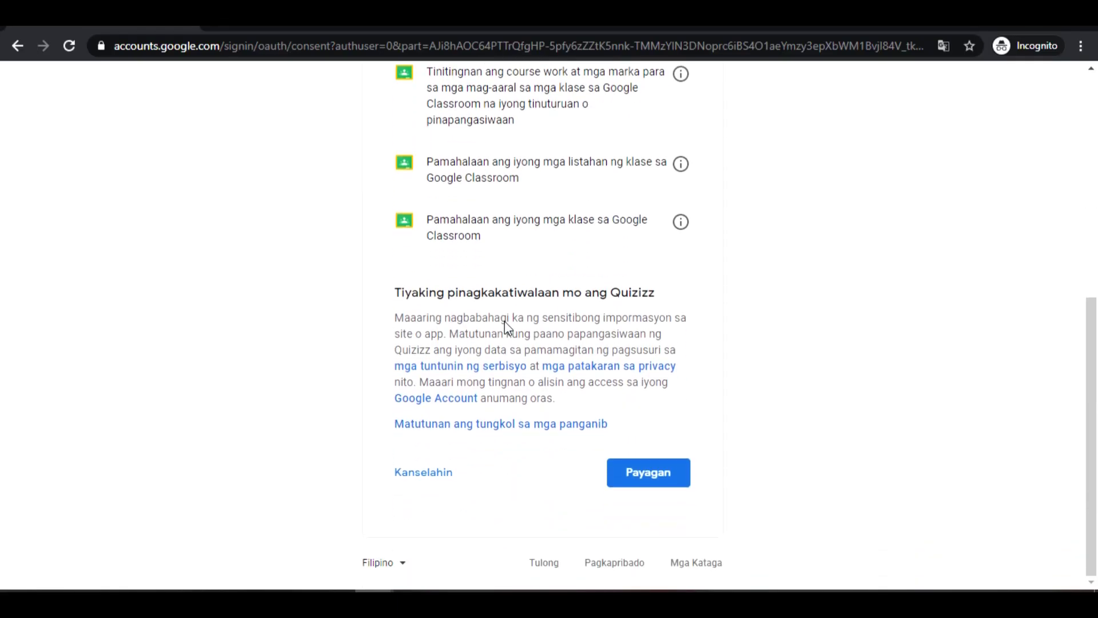
pyautogui.click(640, 479)
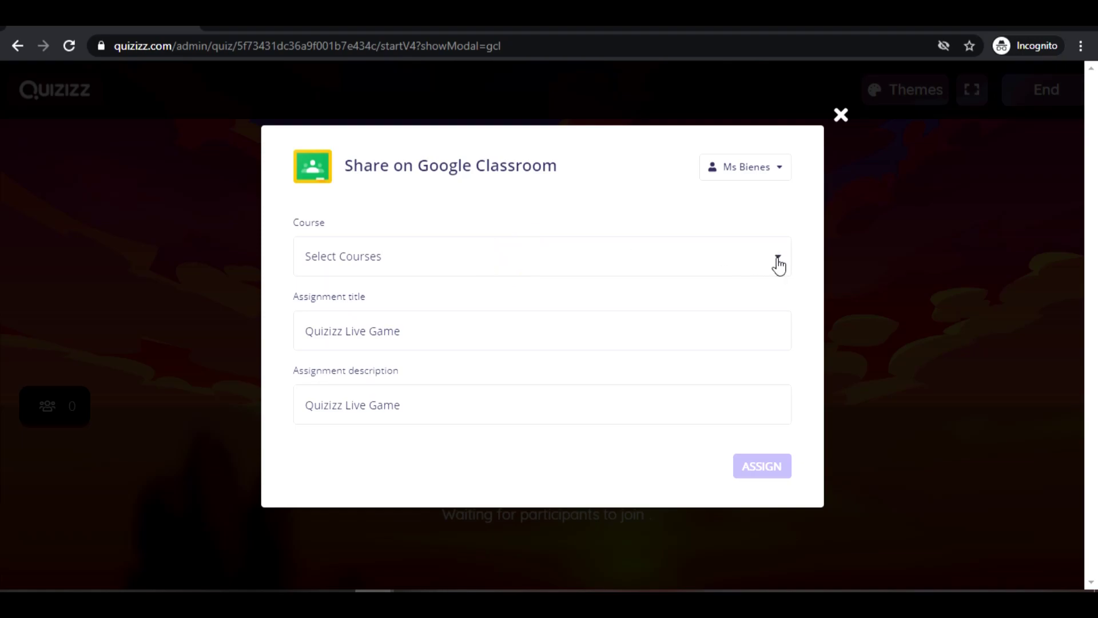
# Step: Assign the live game to the Mathematics course, keeping Quizizz Live Game as assignment title and description
pyautogui.click(779, 265)
pyautogui.click(306, 308)
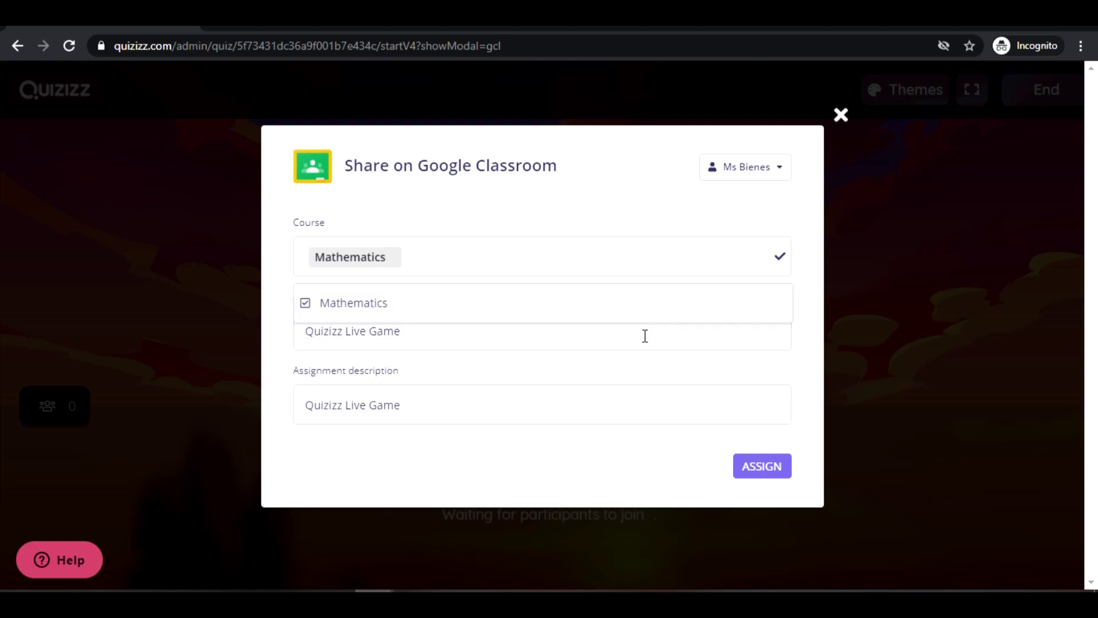
pyautogui.click(649, 369)
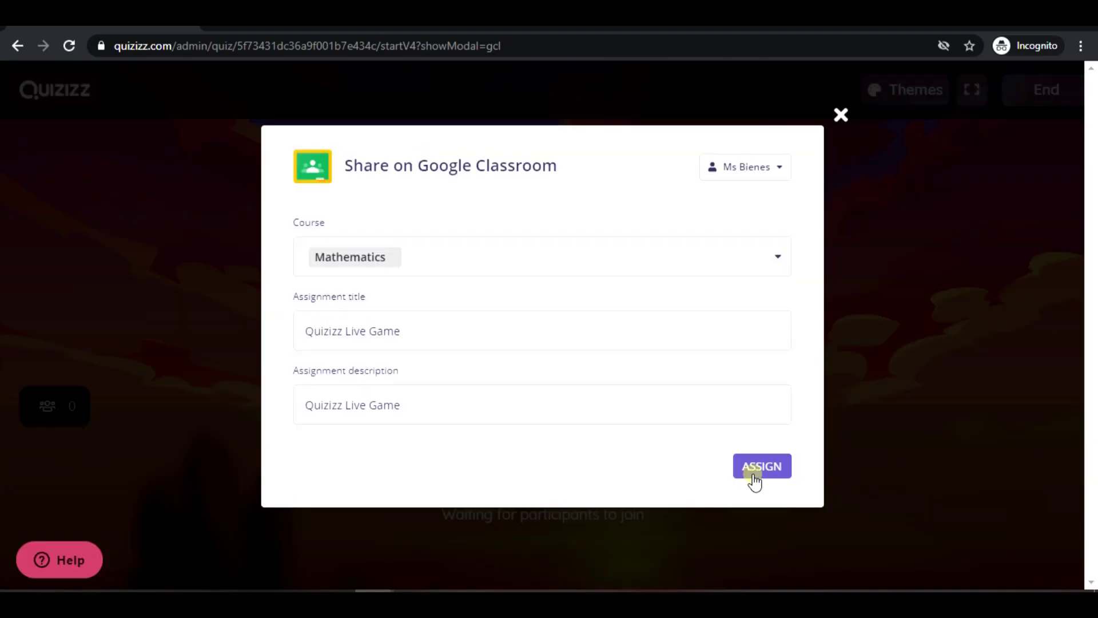
pyautogui.click(936, 540)
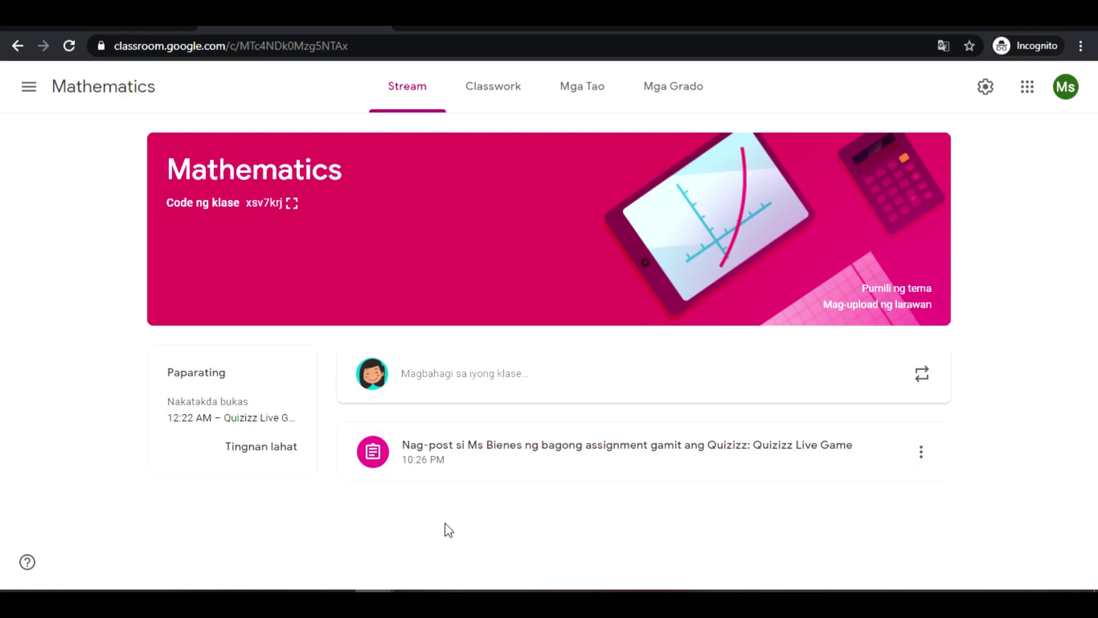
# Step: Open the teacher's Mathematics classwork, switch to the student's Google Classroom and open the Quizizz Live Game assignment's Web Link
pyautogui.click(502, 107)
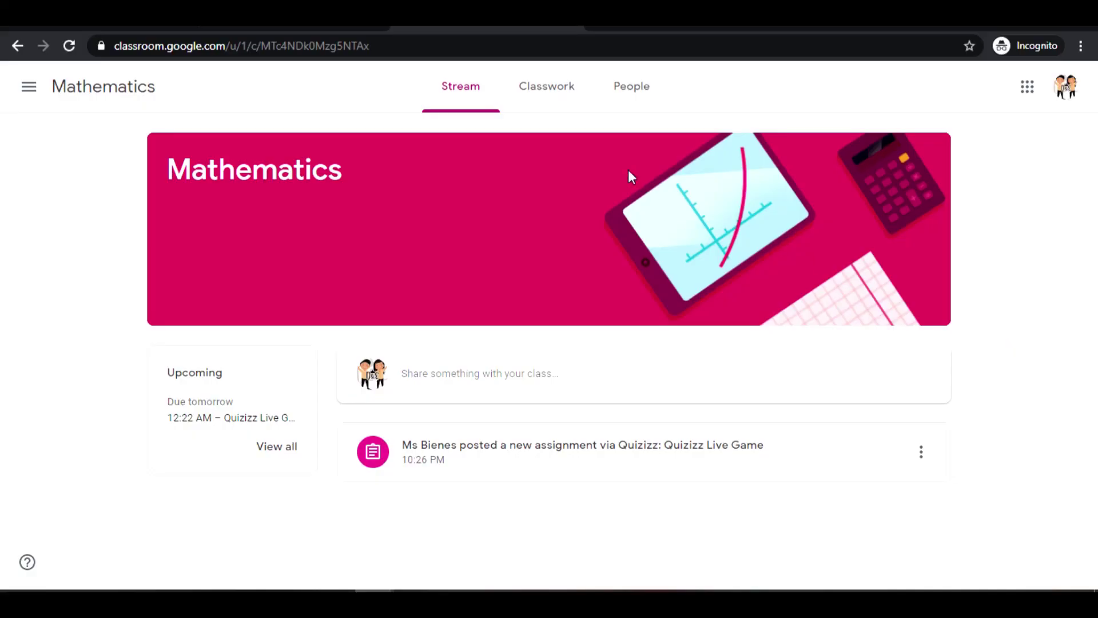
pyautogui.click(557, 101)
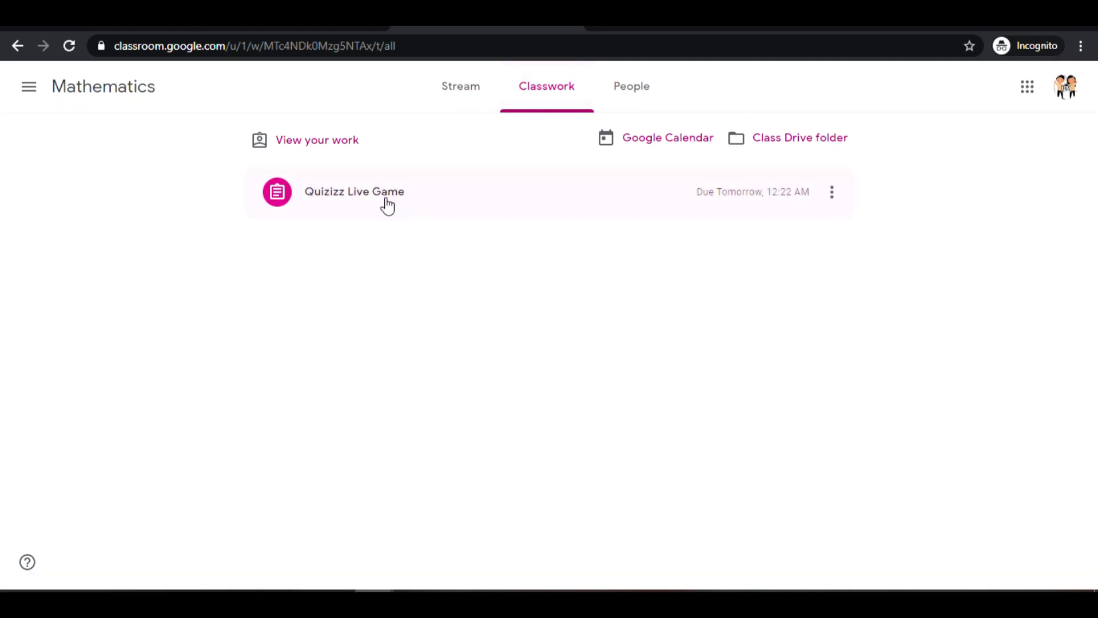
pyautogui.click(388, 200)
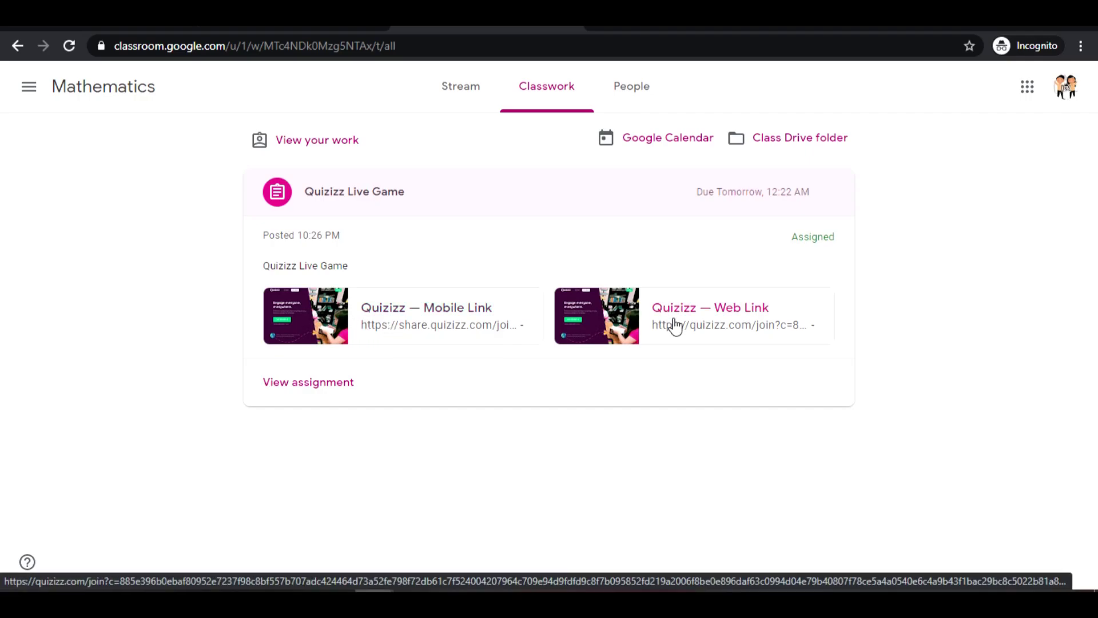
pyautogui.click(702, 328)
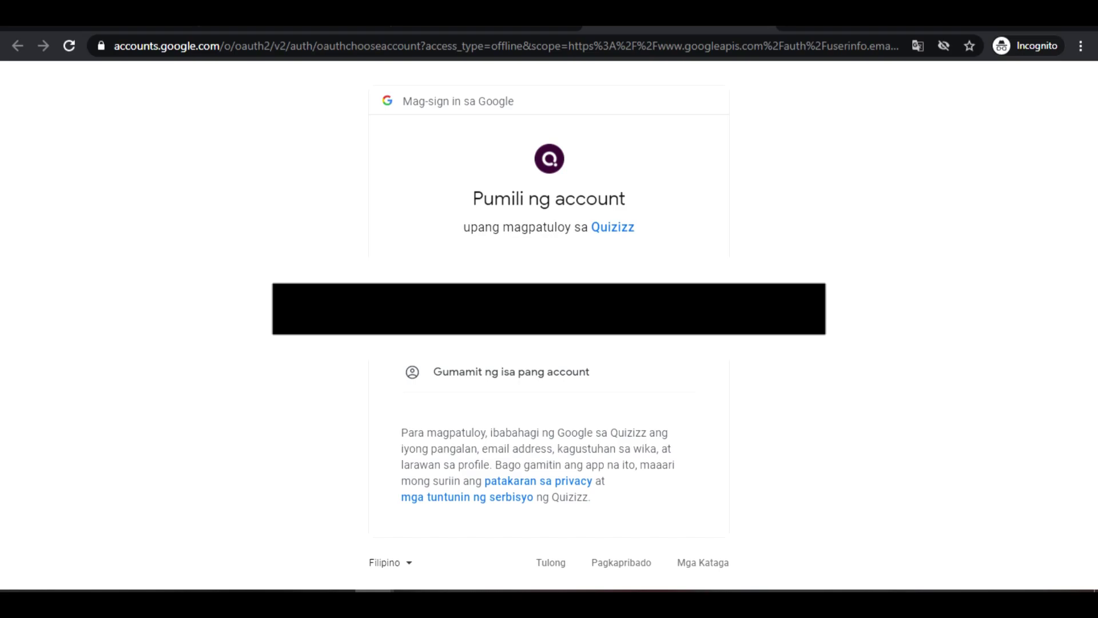
# Step: Sign in to Quizizz with the student's Google account, allow the Classroom access and register as a student at a school
pyautogui.click(537, 311)
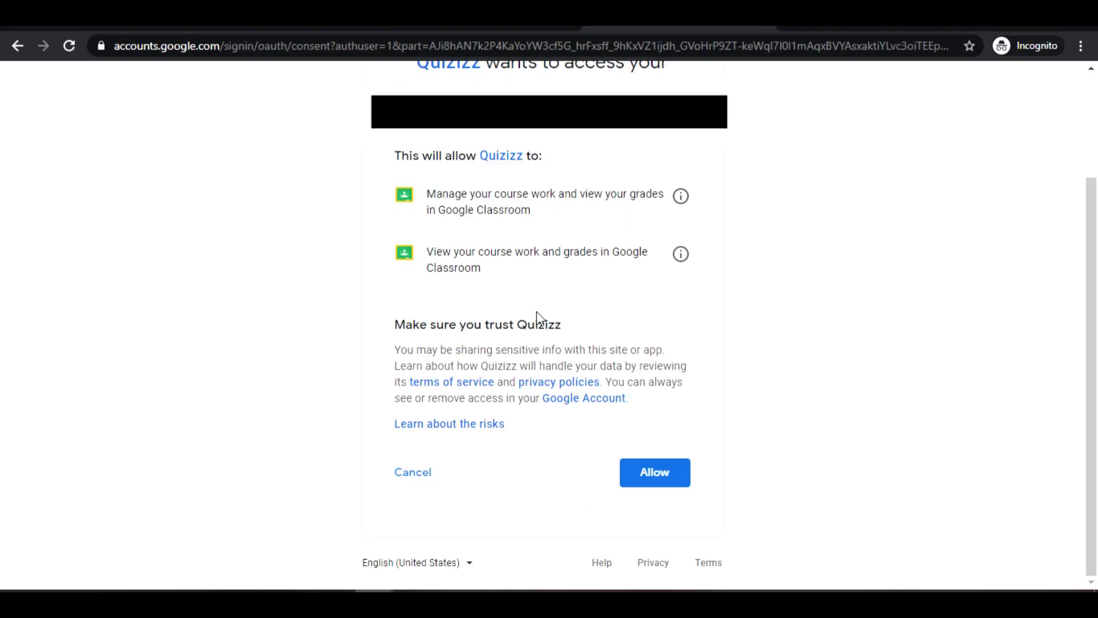
pyautogui.click(654, 473)
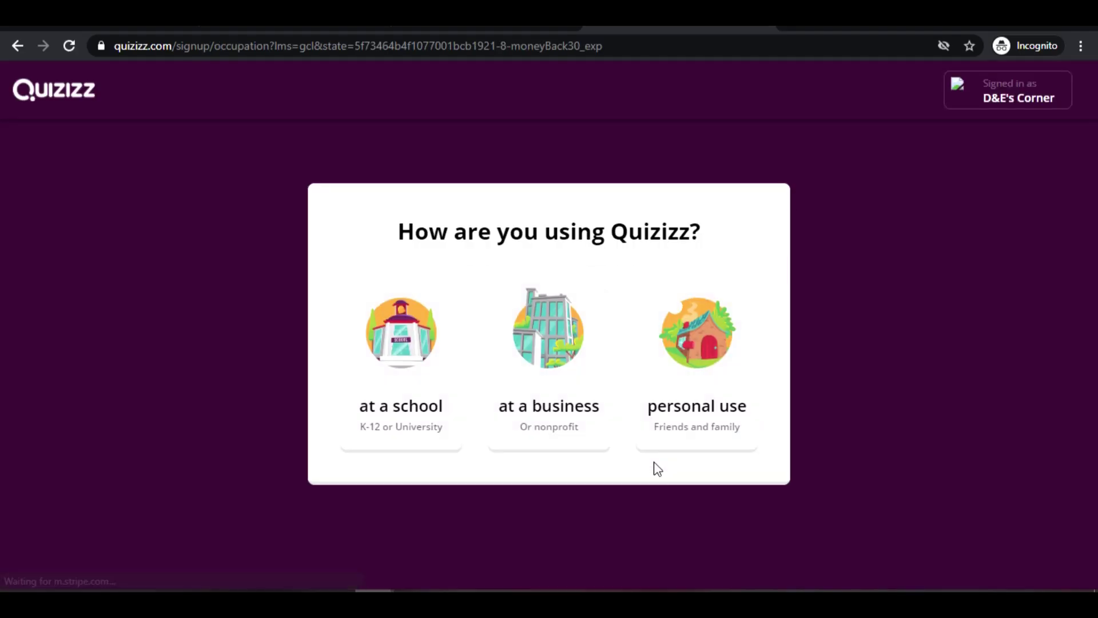
pyautogui.click(429, 383)
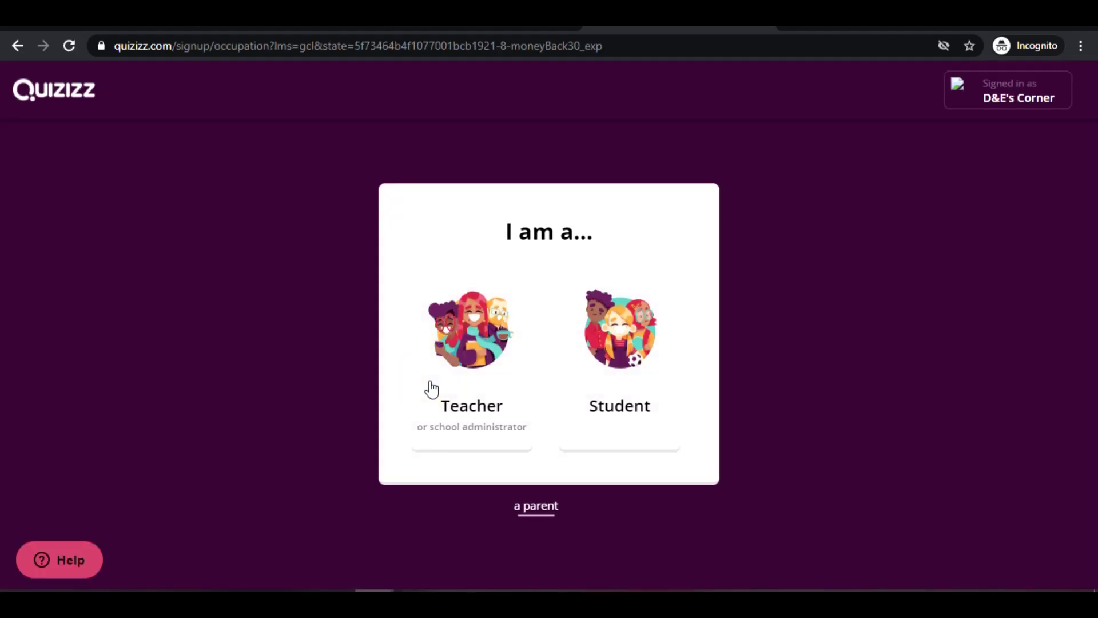
pyautogui.click(604, 395)
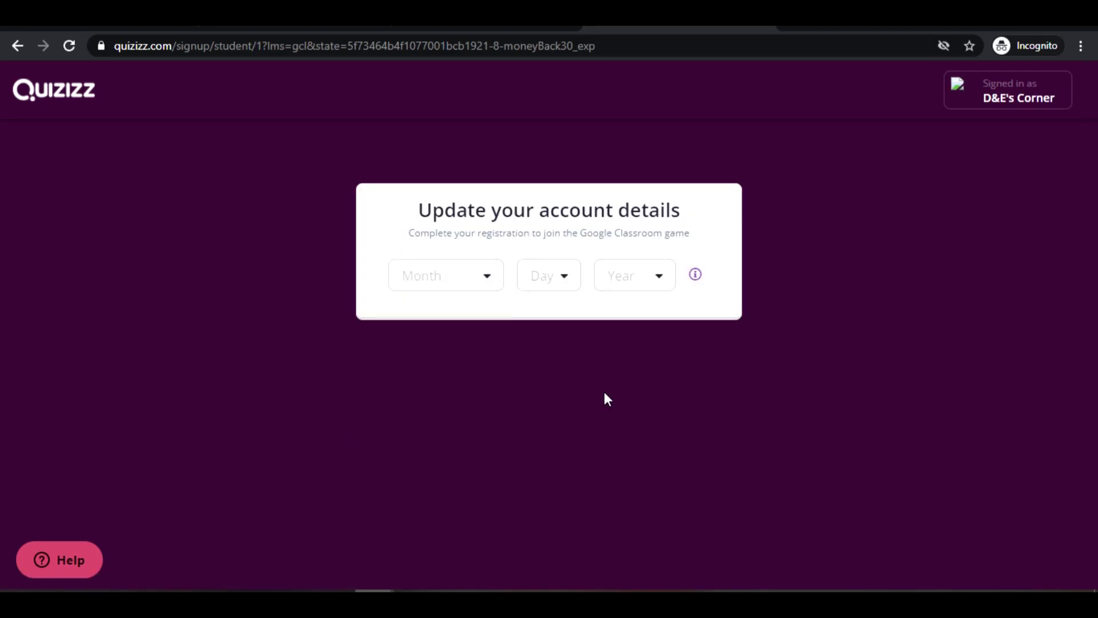
# Step: Complete the student registration by entering the date of birth and selecting the grade
pyautogui.click(647, 281)
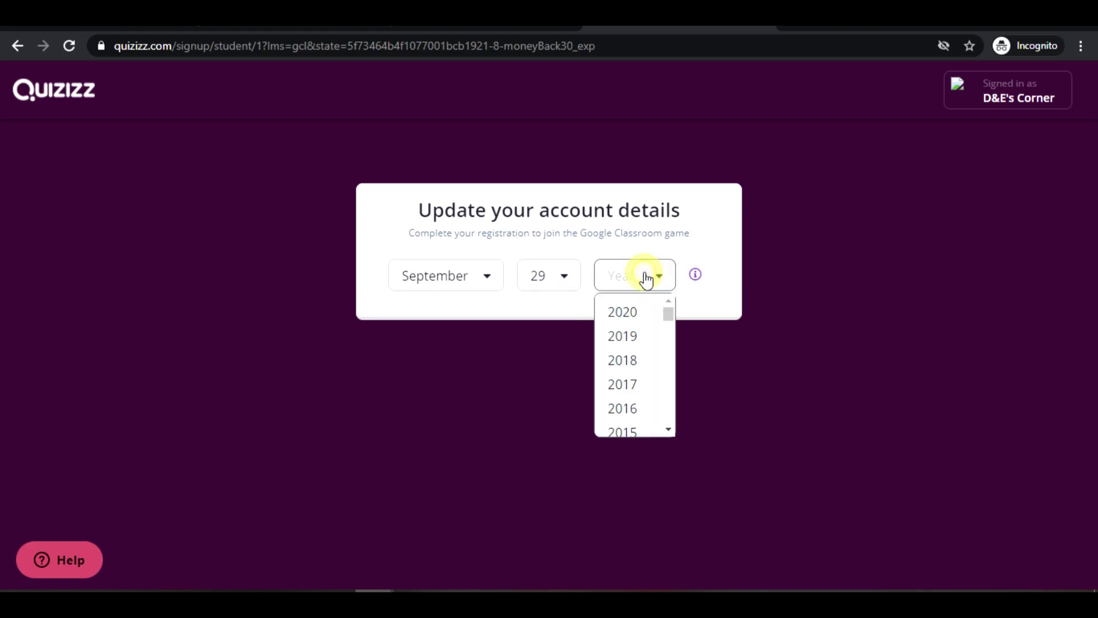
pyautogui.click(624, 319)
pyautogui.click(648, 326)
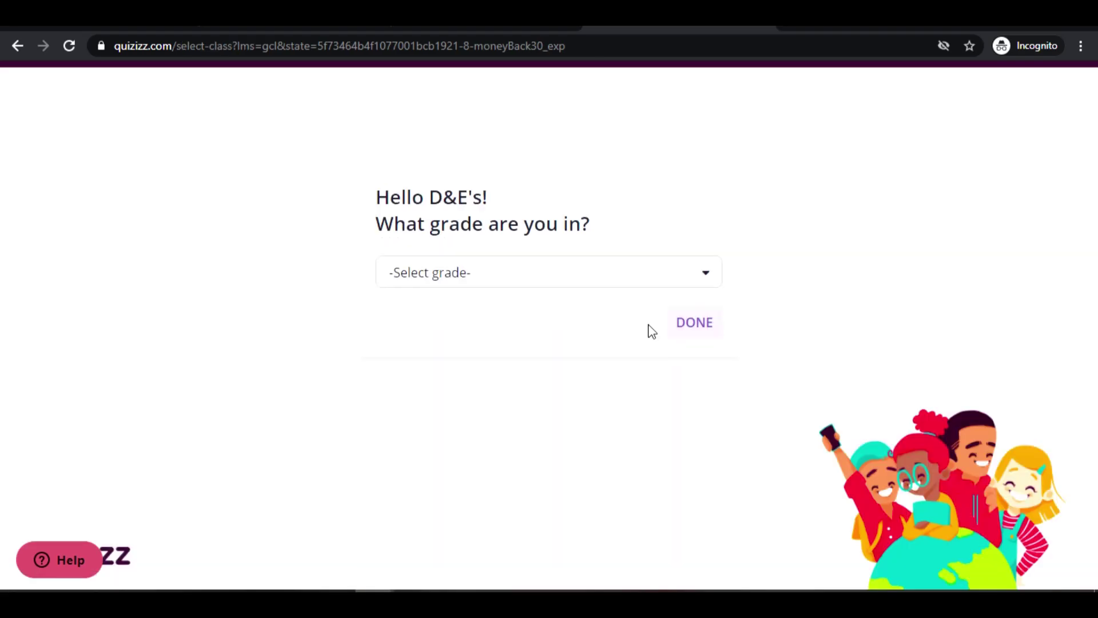
pyautogui.click(658, 281)
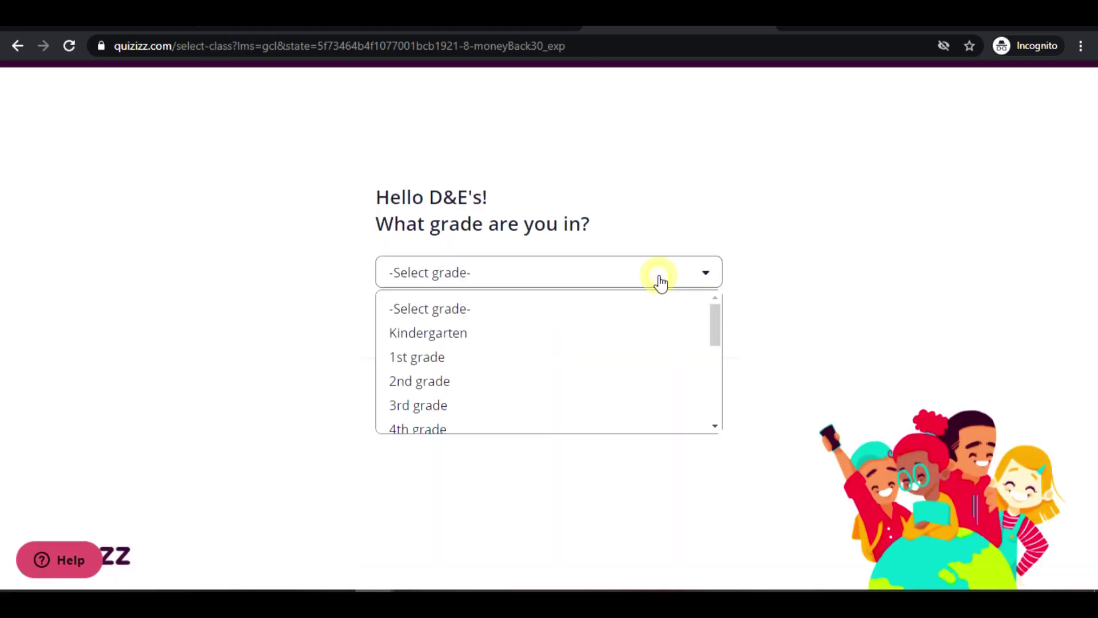
pyautogui.scroll(-3, 542, 392)
pyautogui.click(542, 392)
pyautogui.click(675, 327)
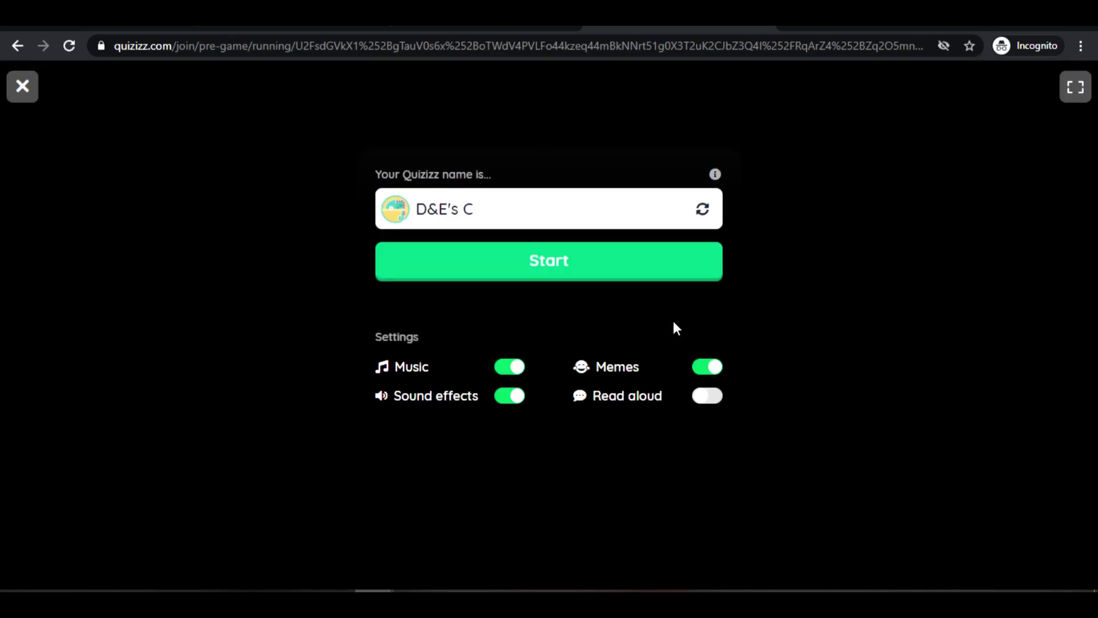
# Step: Join the game with the given Quizizz name as the student, and start the live quiz from the host's lobby
pyautogui.click(547, 268)
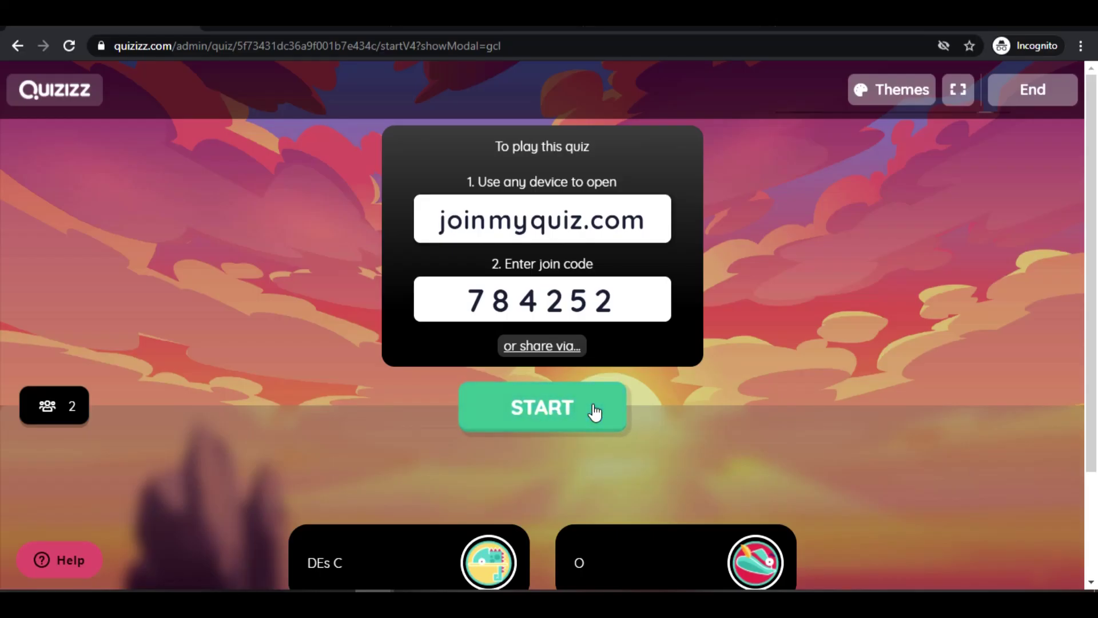
pyautogui.click(595, 410)
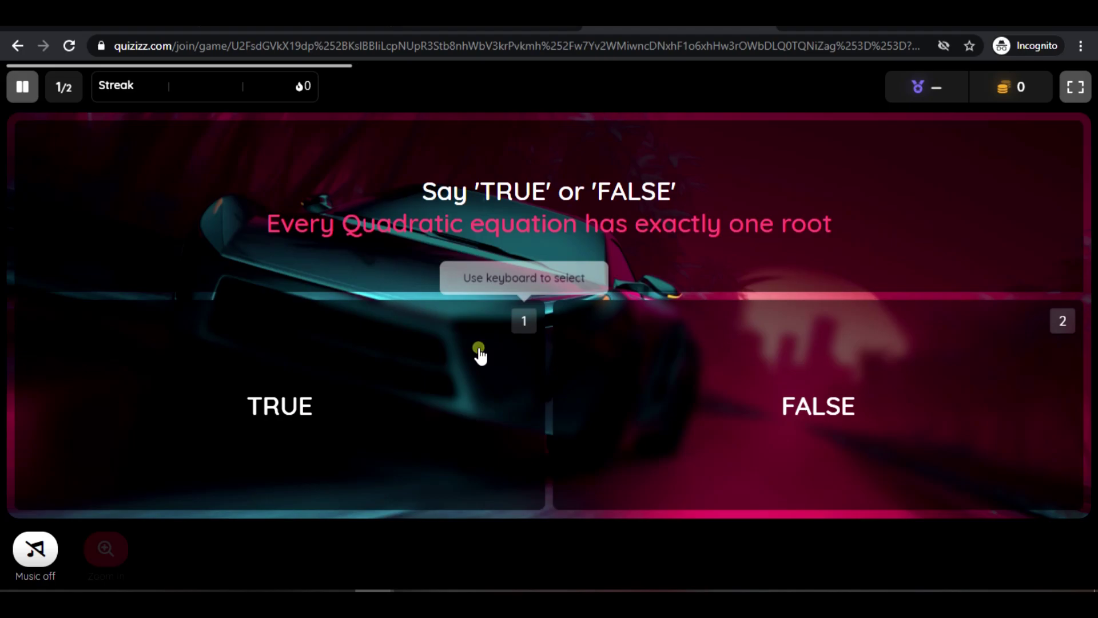
# Step: As the student, answer TRUE to the one-root question and ax² + bx + c = 0 to the standard form question
pyautogui.click(480, 352)
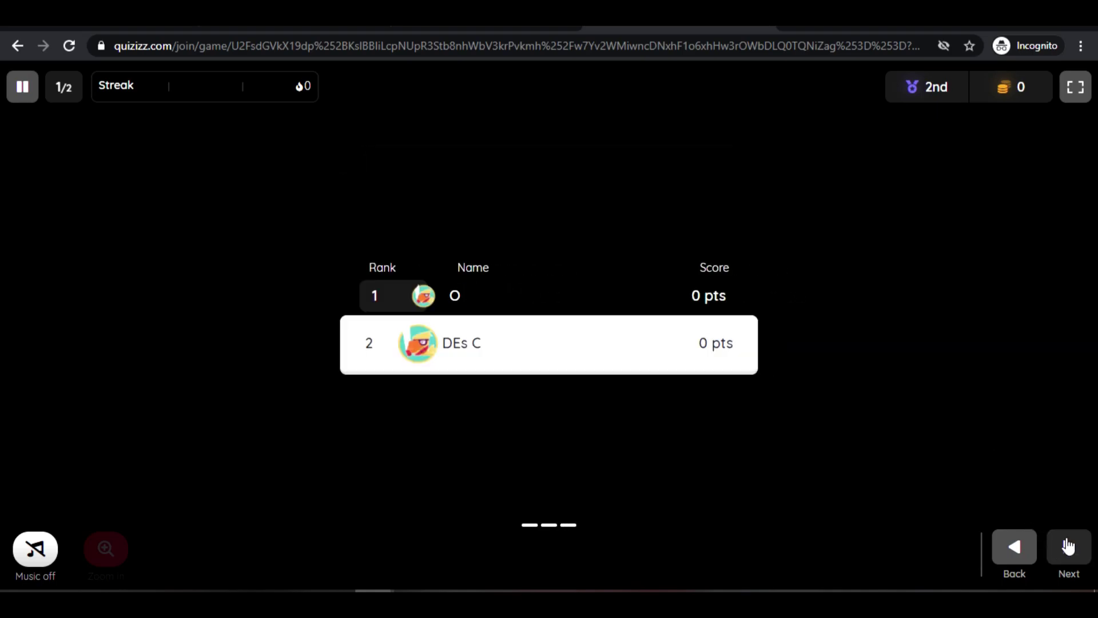
pyautogui.click(1067, 548)
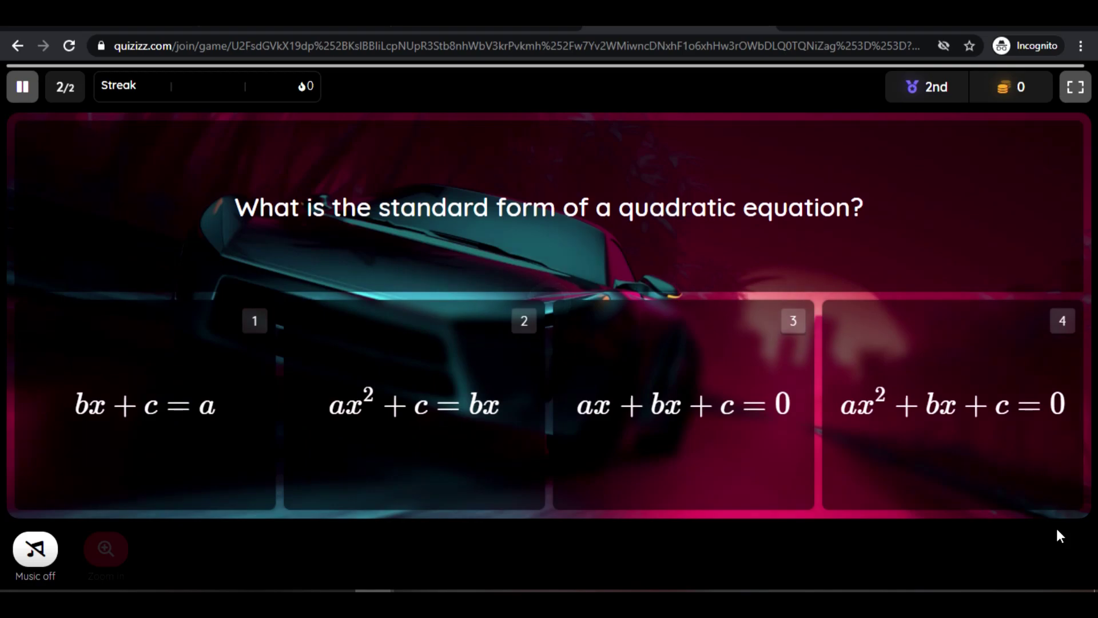
pyautogui.click(985, 507)
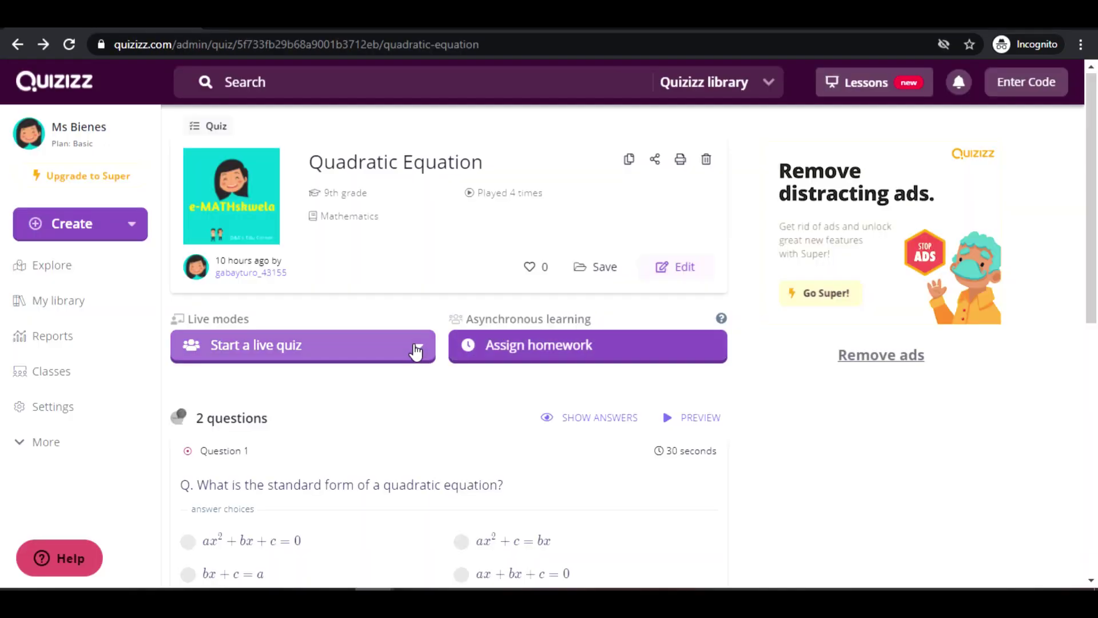
# Step: Host the Quadratic Equation quiz in Instructor-paced live mode, keeping the default general and activity settings
pyautogui.click(417, 349)
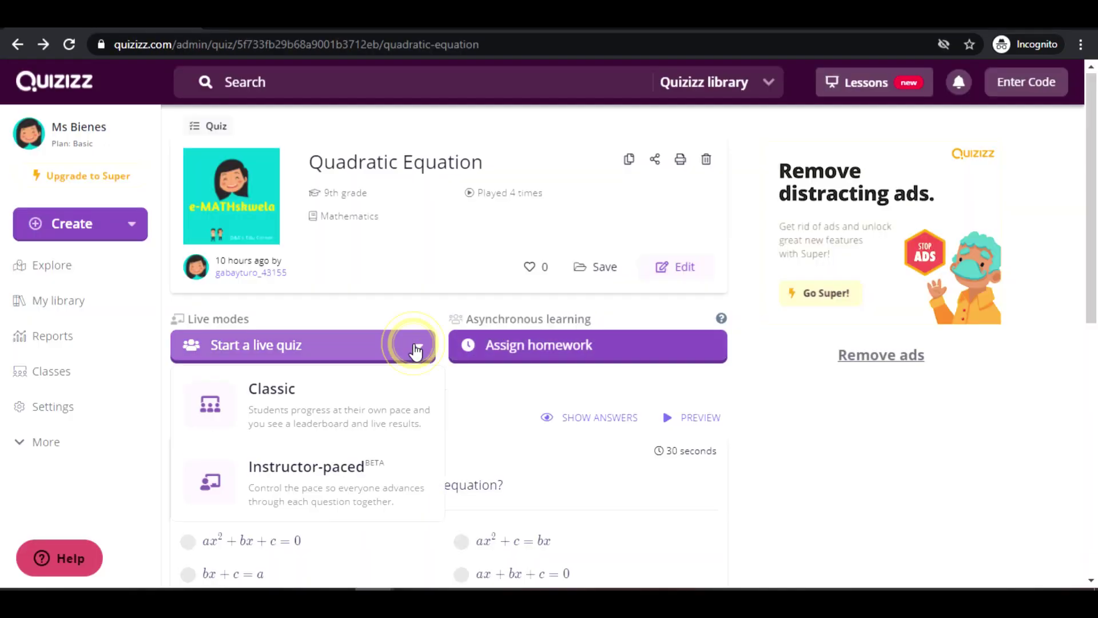
pyautogui.click(342, 482)
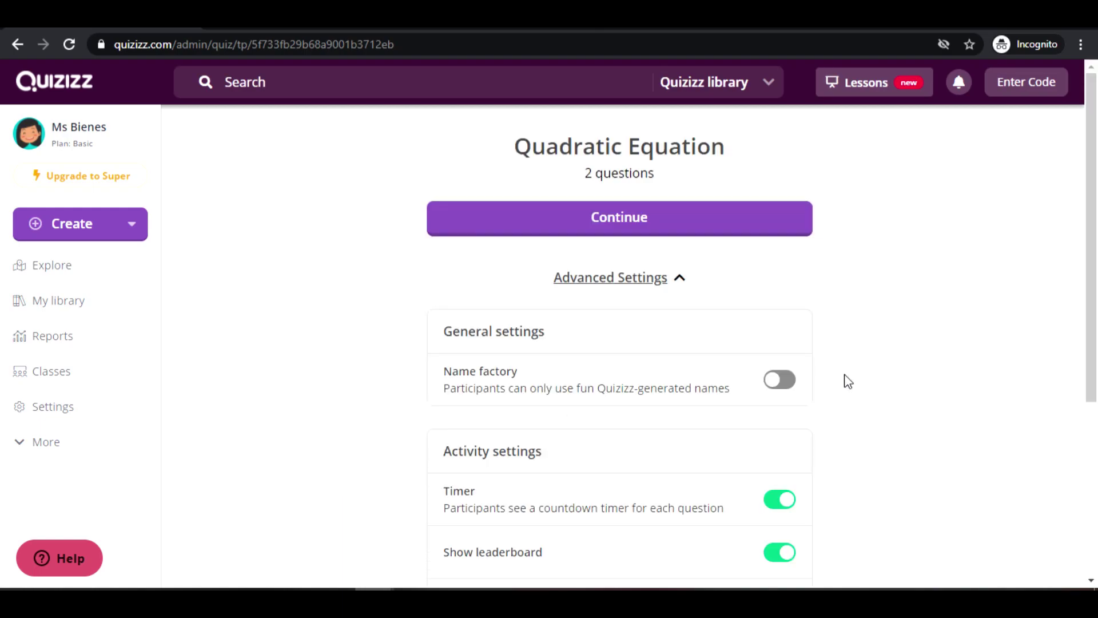
pyautogui.scroll(-4, 849, 382)
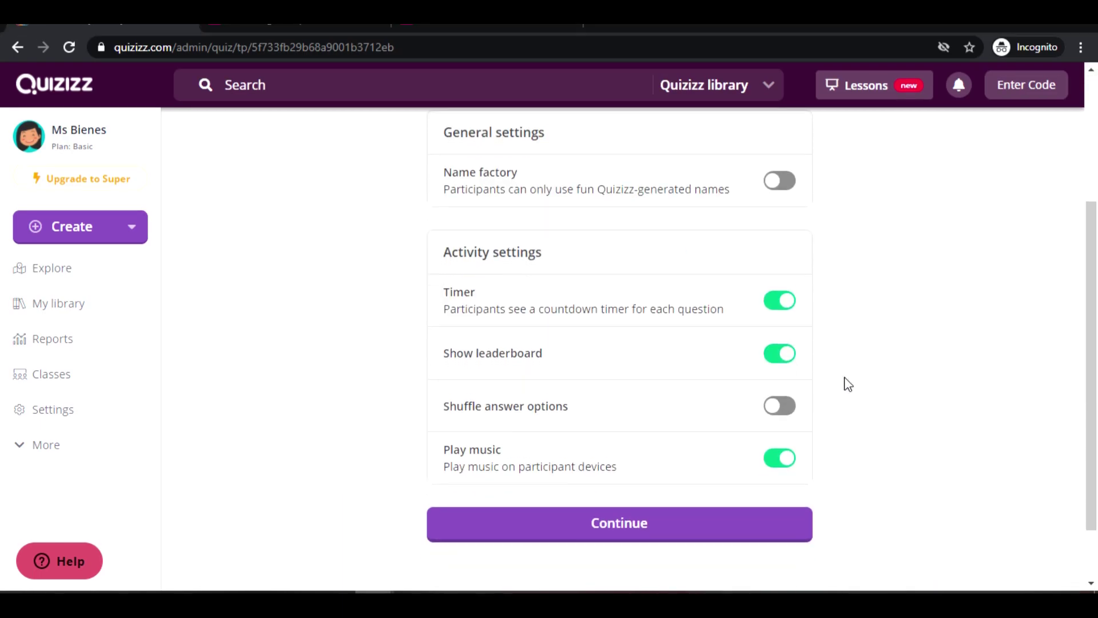
pyautogui.scroll(-1, 847, 383)
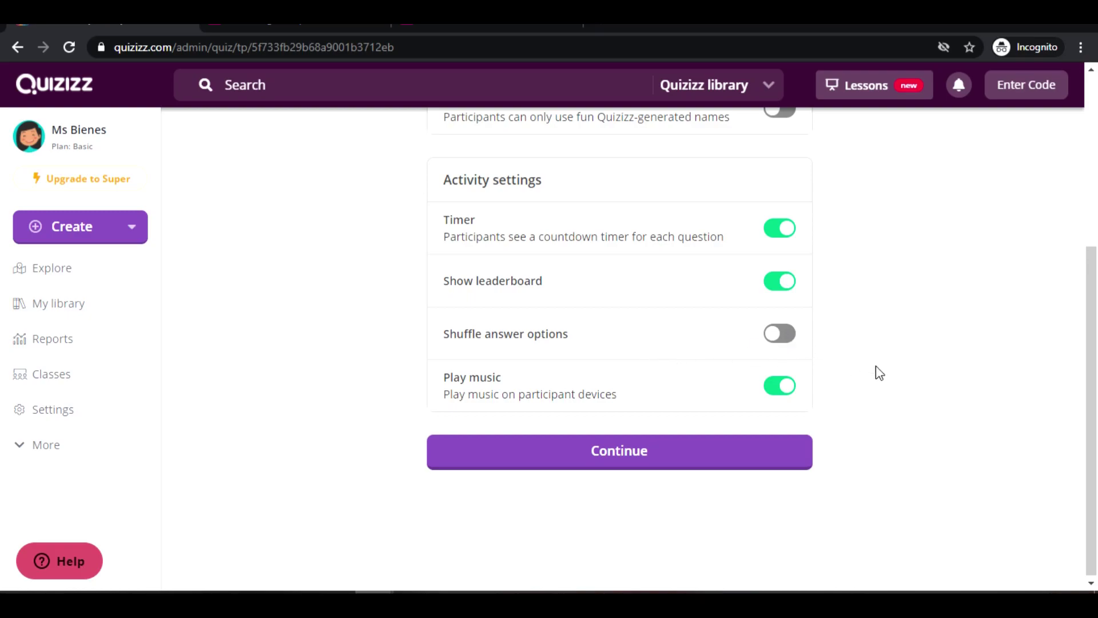
pyautogui.click(706, 454)
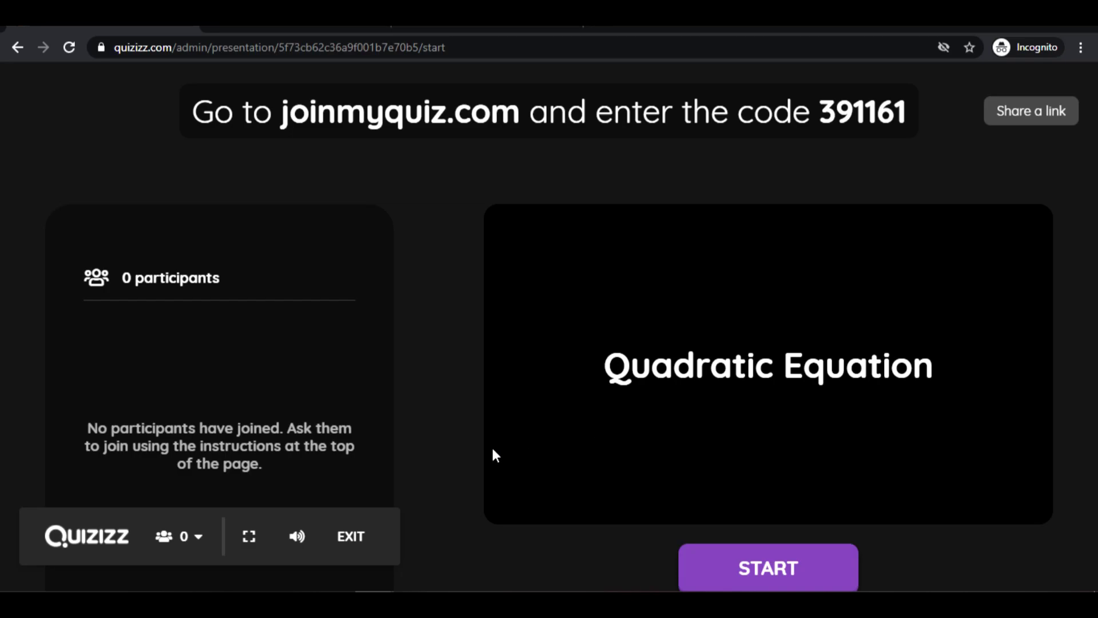
# Step: Copy the live game's join link and create a Google Classroom assignment titled Instructor-paced Quizziz in the Mathematics class
pyautogui.click(996, 109)
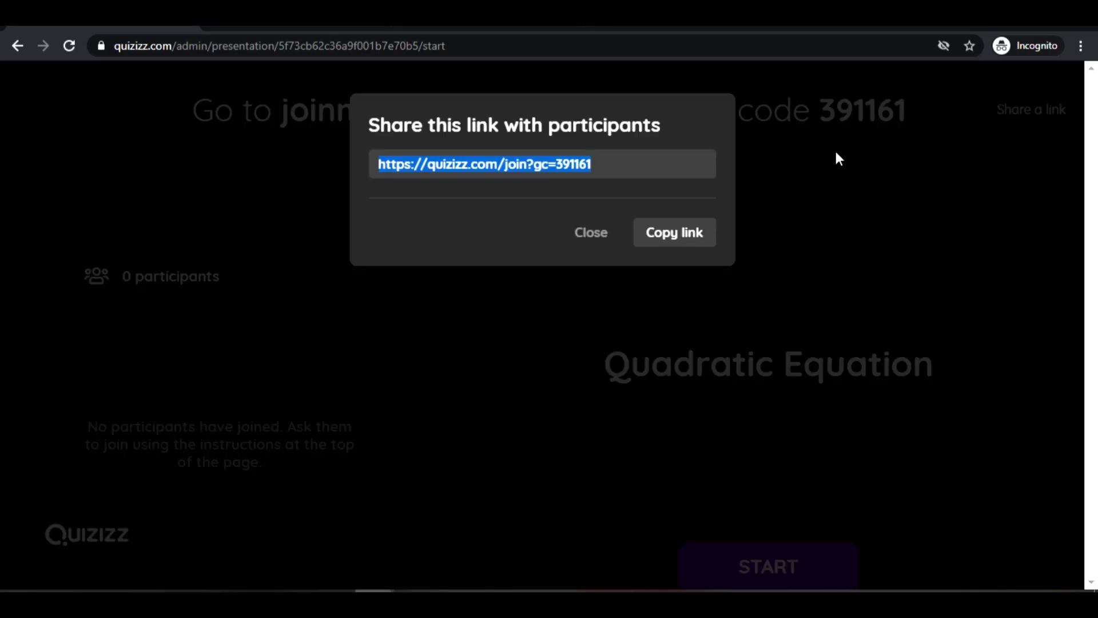
pyautogui.click(676, 233)
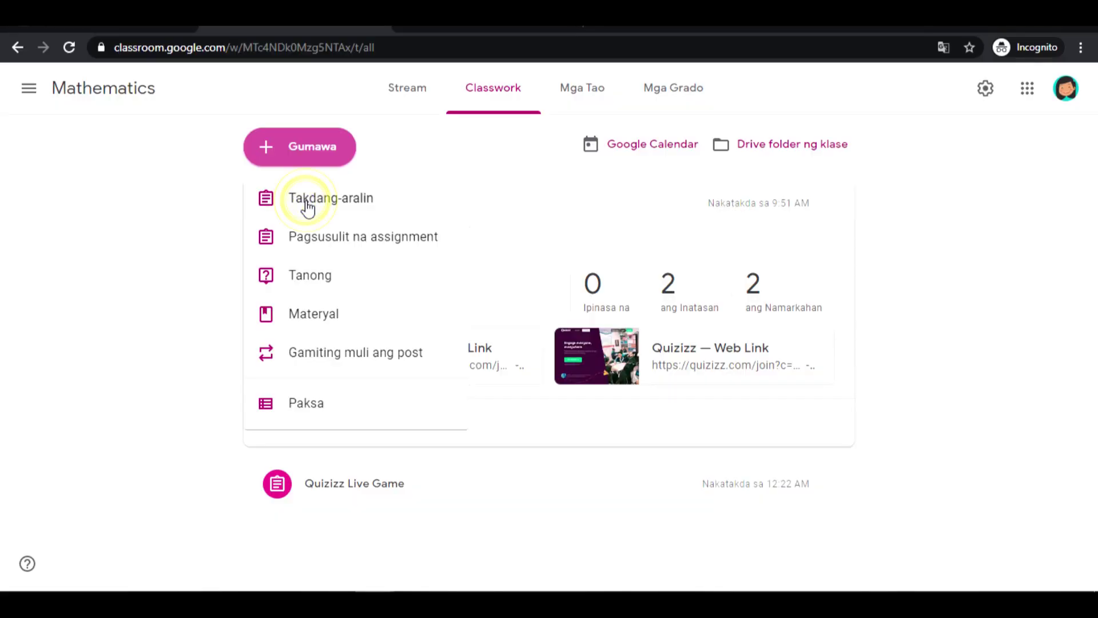
pyautogui.click(307, 205)
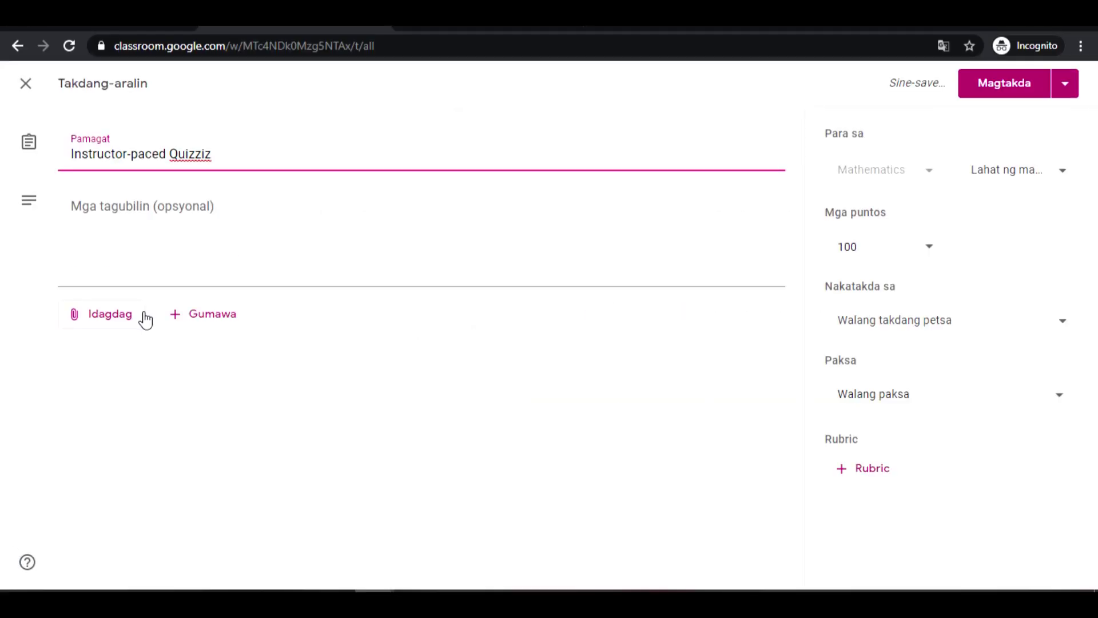
# Step: Attach the copied Quizizz game link to the assignment and post it to the class
pyautogui.click(110, 323)
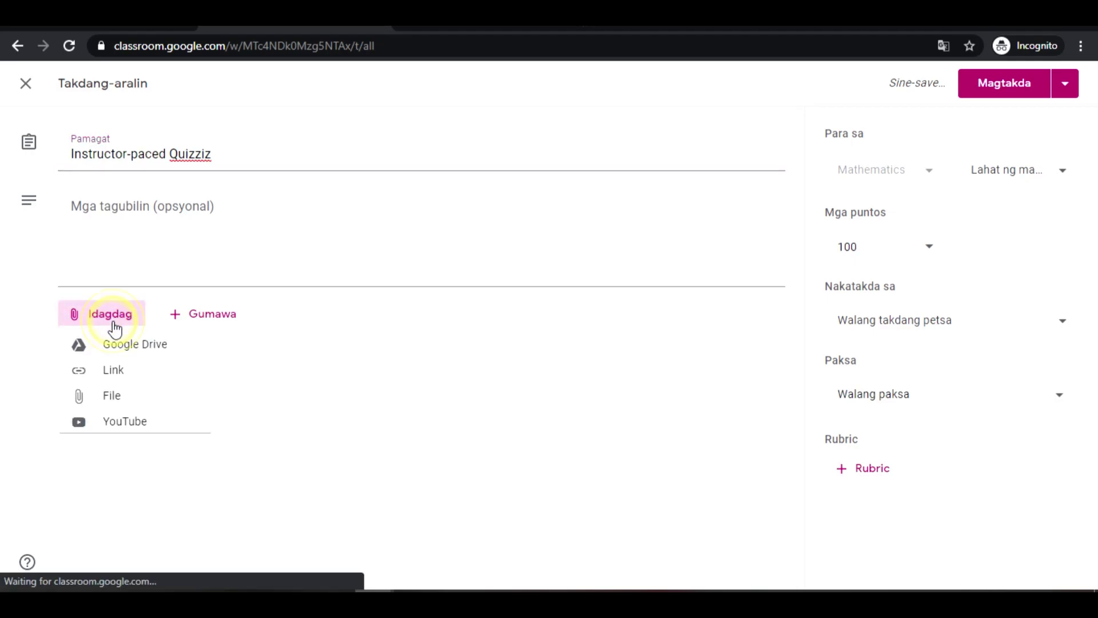
pyautogui.click(109, 379)
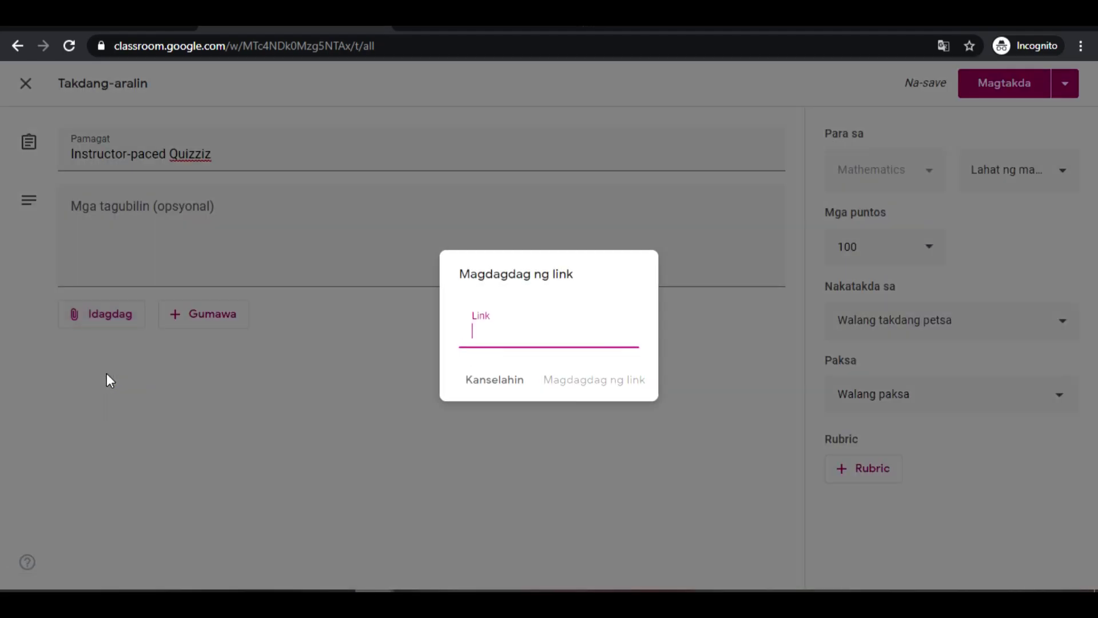
pyautogui.hotkey('ctrl', 'v')
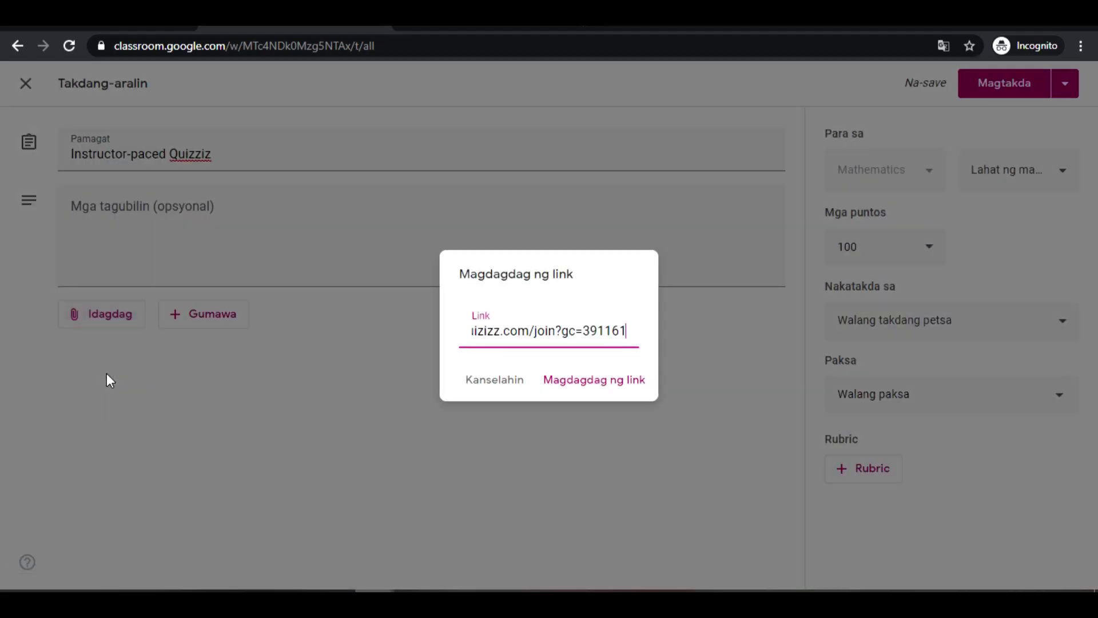
pyautogui.click(591, 381)
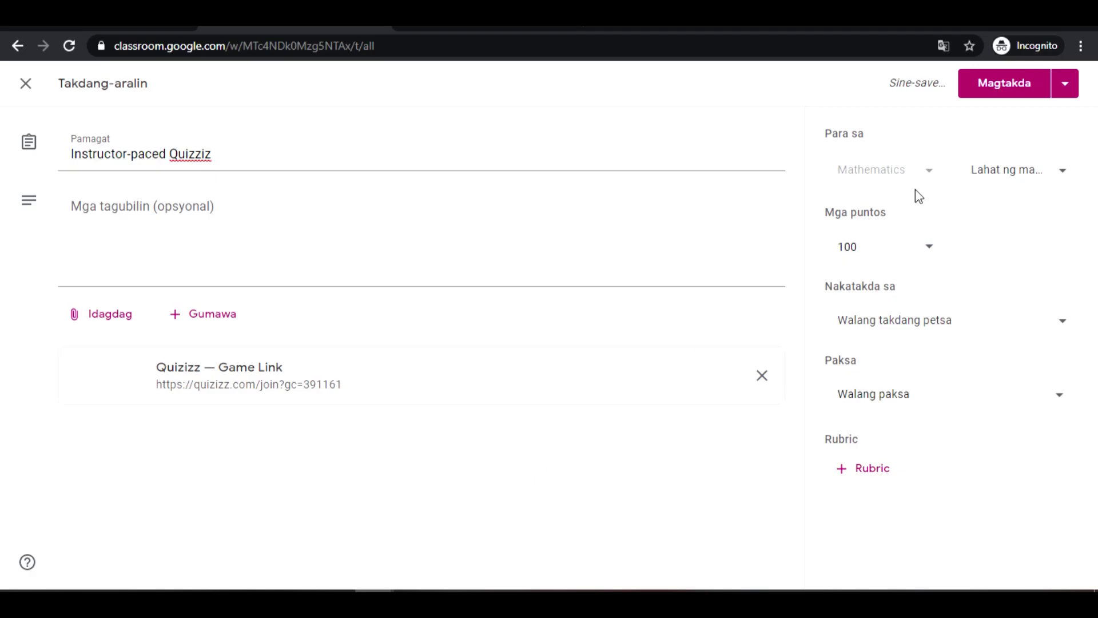
pyautogui.click(1004, 92)
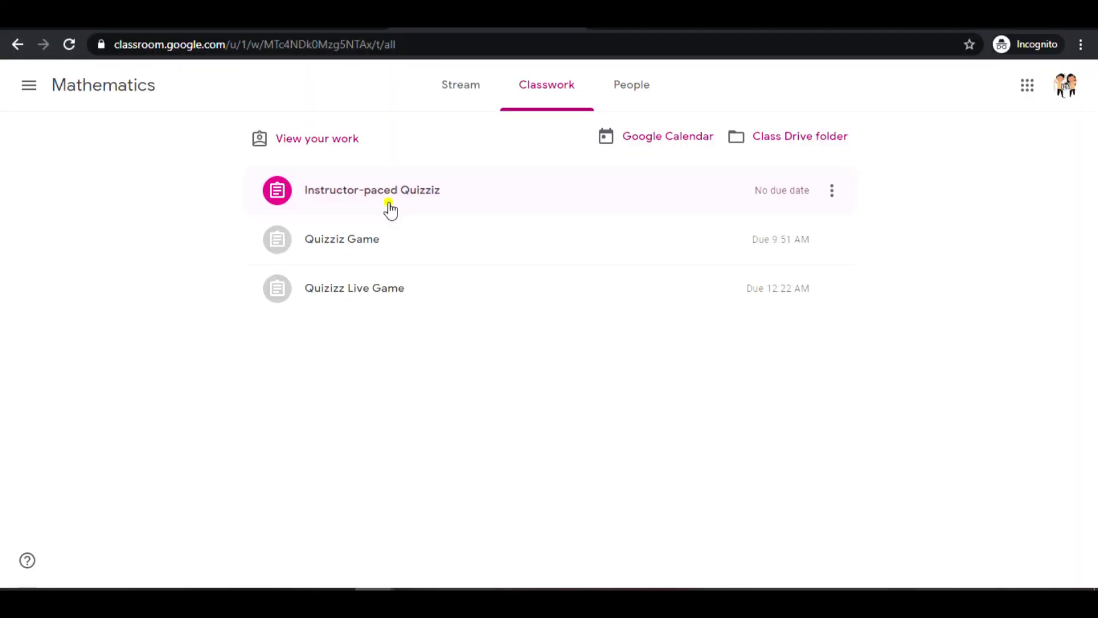
# Step: As the student, open the game link in the Instructor-paced Quizziz assignment, and run the quiz as host past the standard form question
pyautogui.click(390, 210)
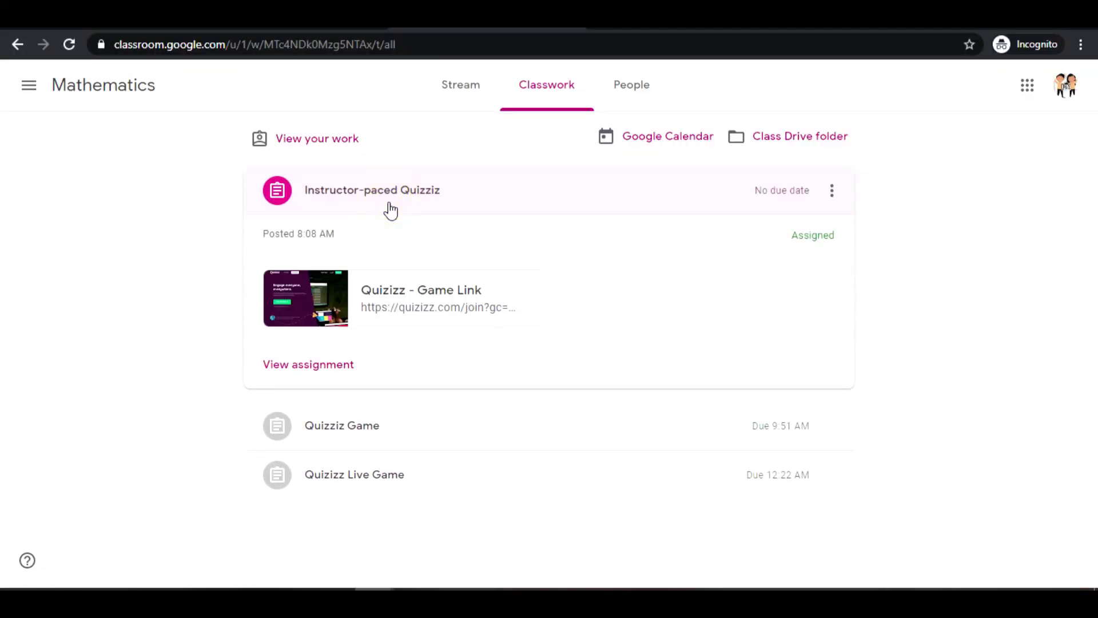
pyautogui.click(339, 311)
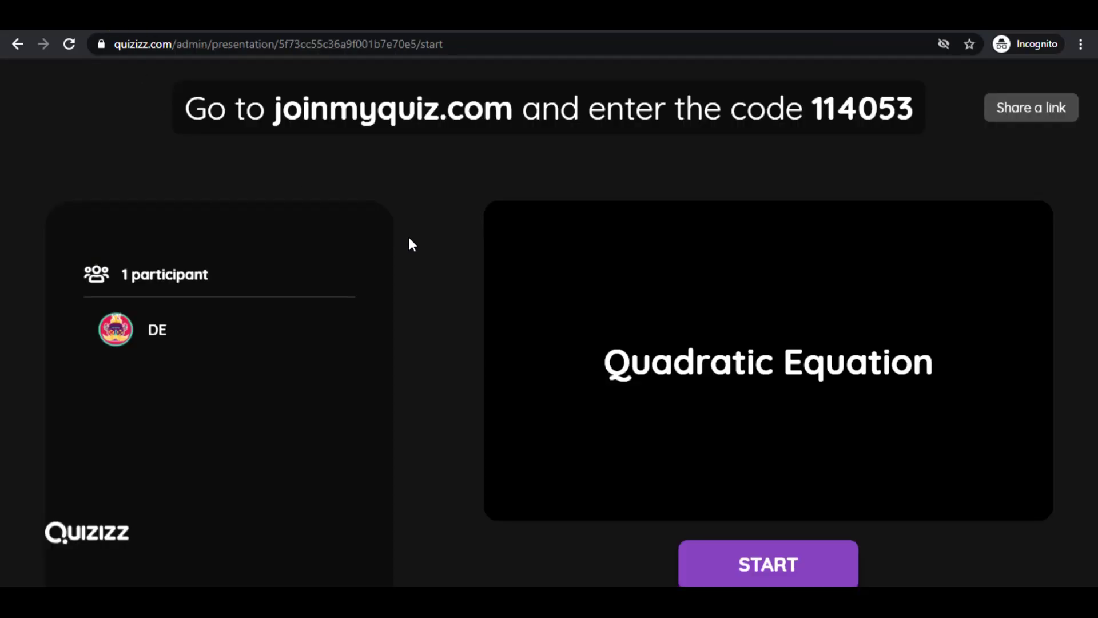
pyautogui.moveTo(150, 360)
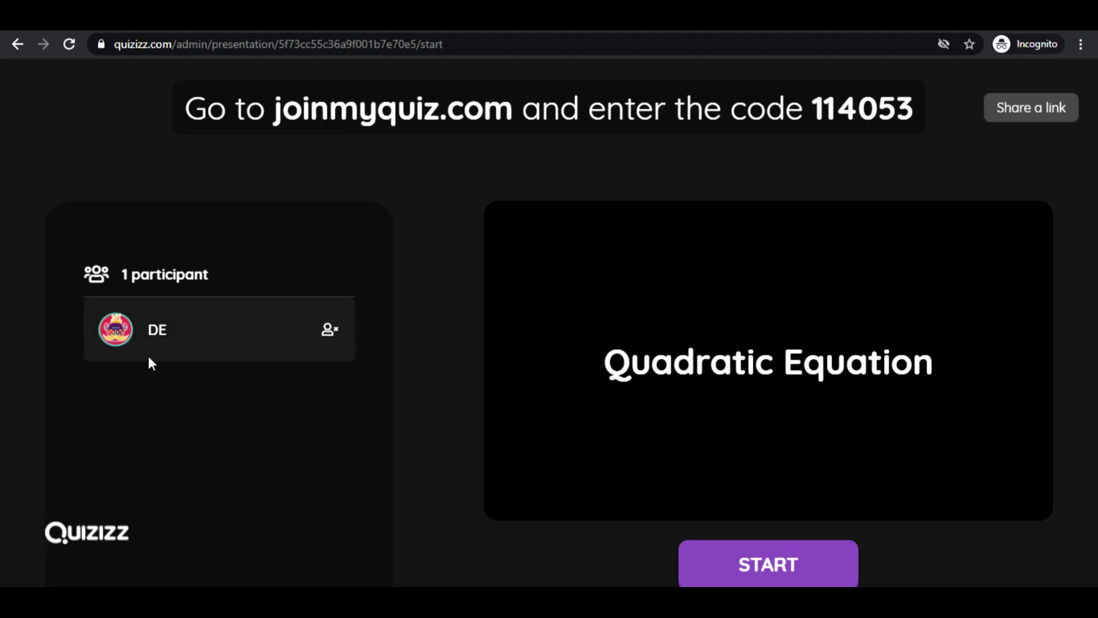
pyautogui.click(771, 577)
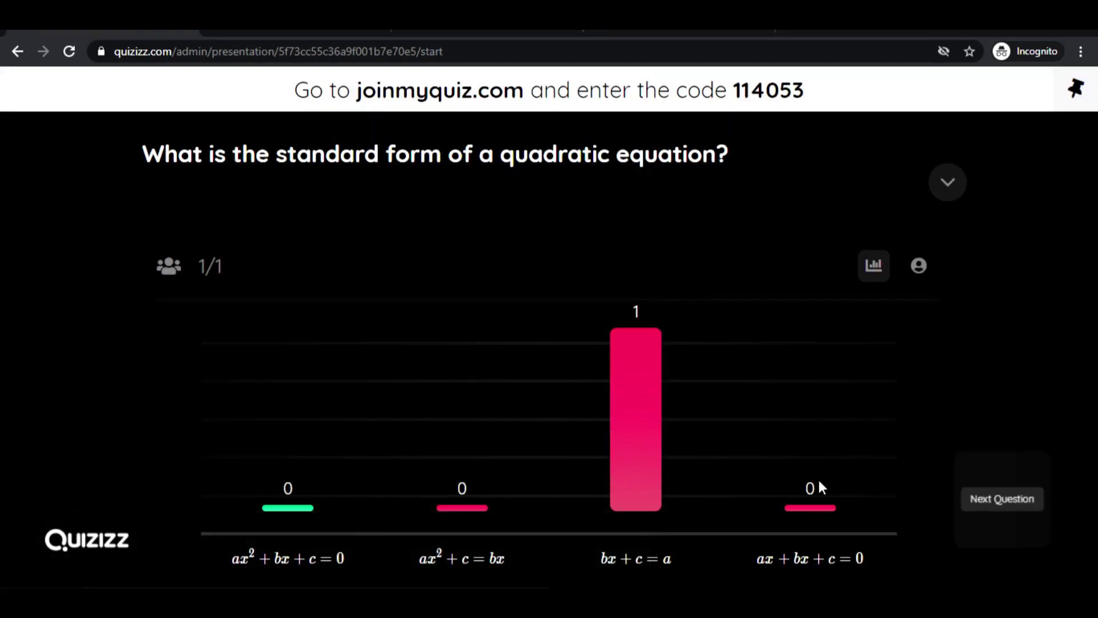
pyautogui.click(1030, 502)
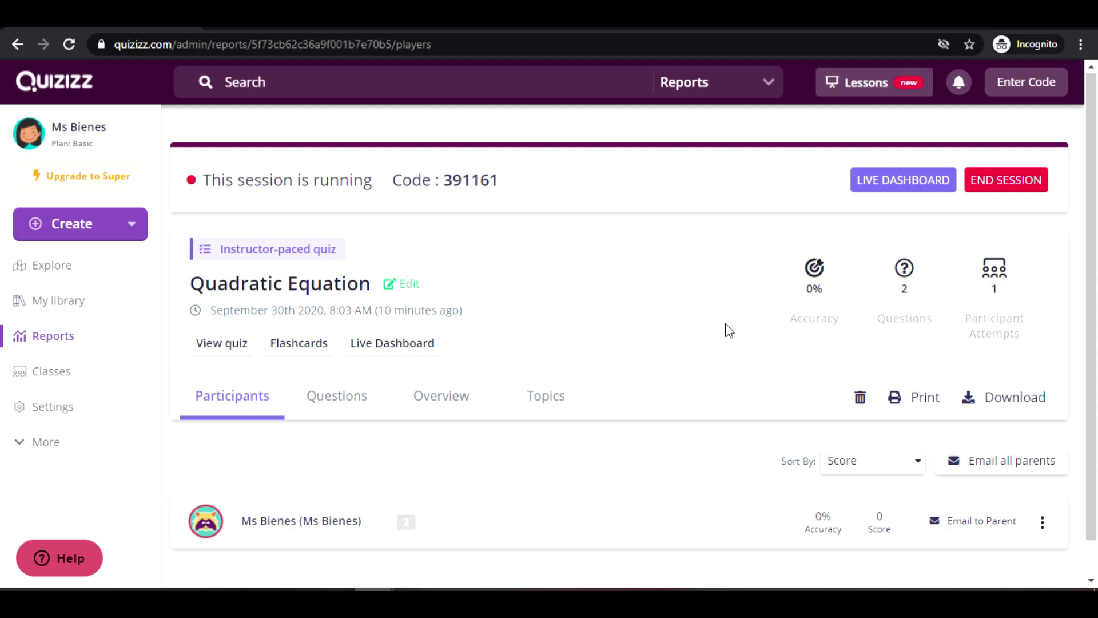
# Step: Go back from the session report to the Quadratic Equation quiz page and begin assigning it as homework
pyautogui.click(18, 44)
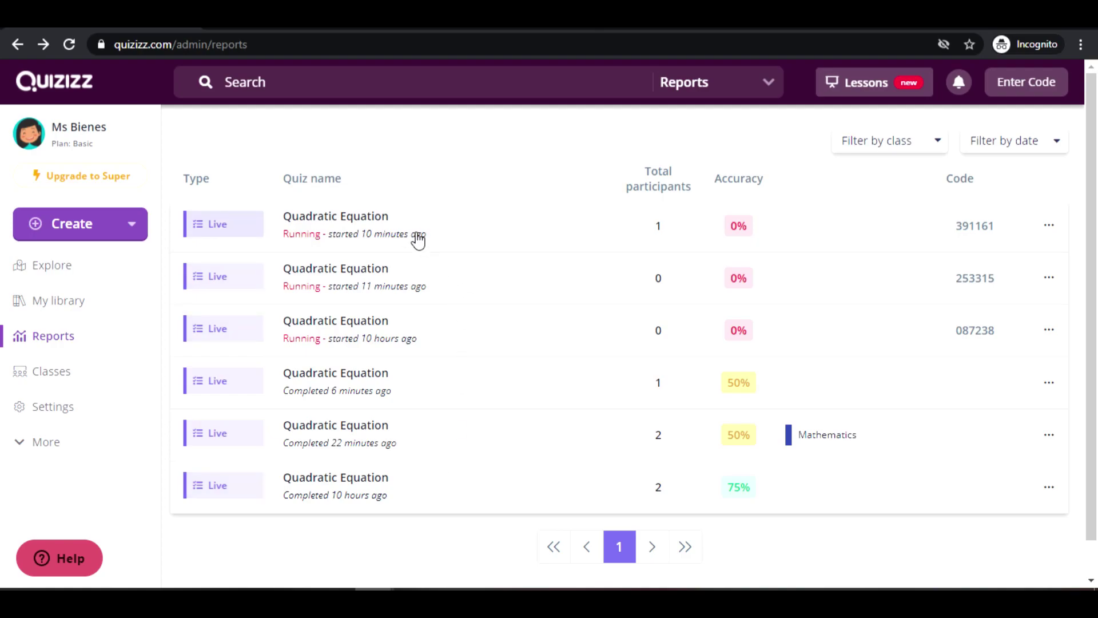
pyautogui.click(18, 44)
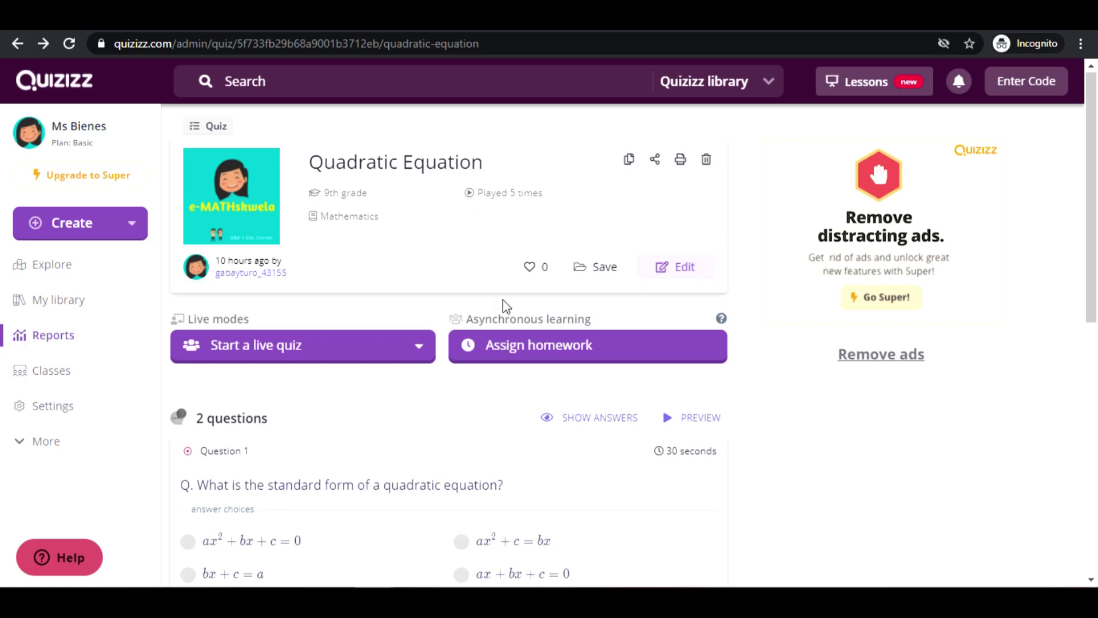
pyautogui.click(534, 346)
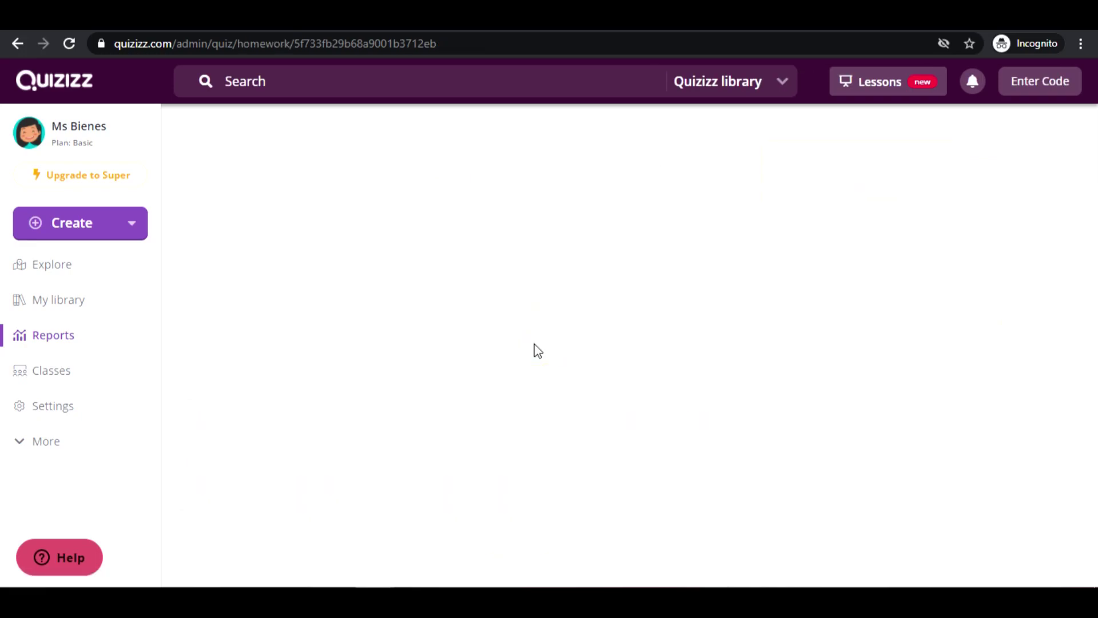
# Step: Review the homework's advanced settings and set its custom deadline to Wednesday, September 30 at 10:15 AM
pyautogui.scroll(-3, 941, 370)
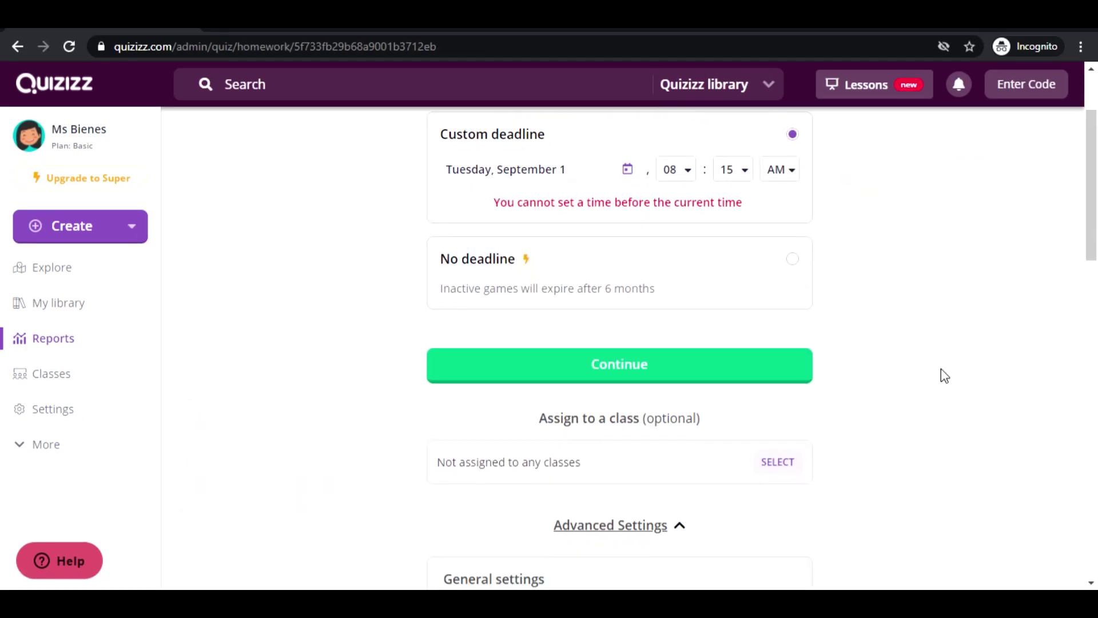
pyautogui.scroll(-3, 941, 369)
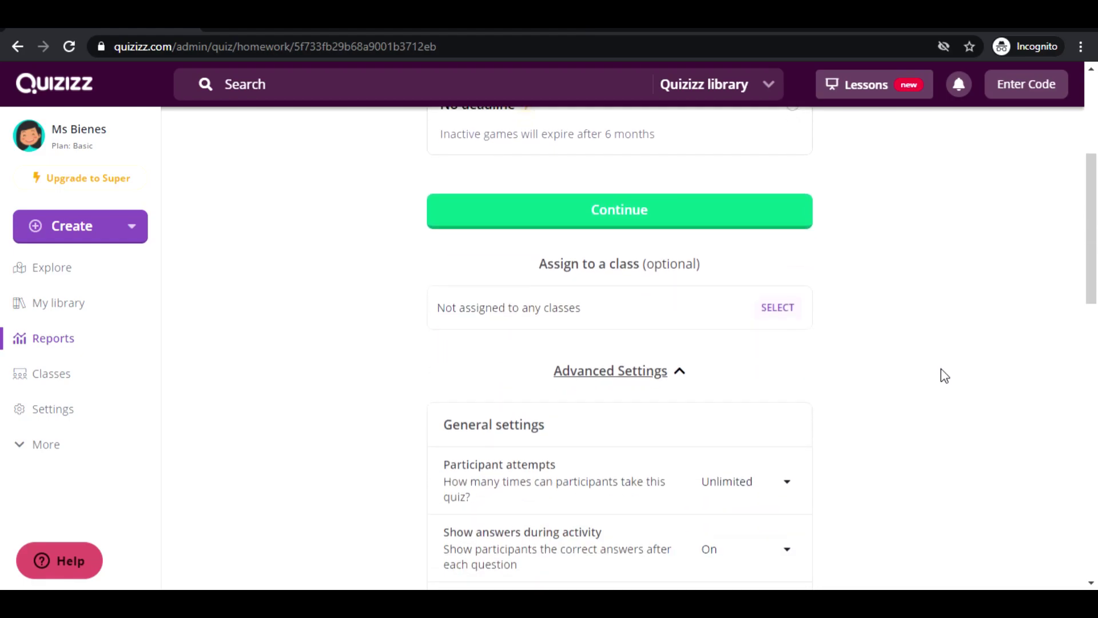
pyautogui.scroll(-5, 945, 376)
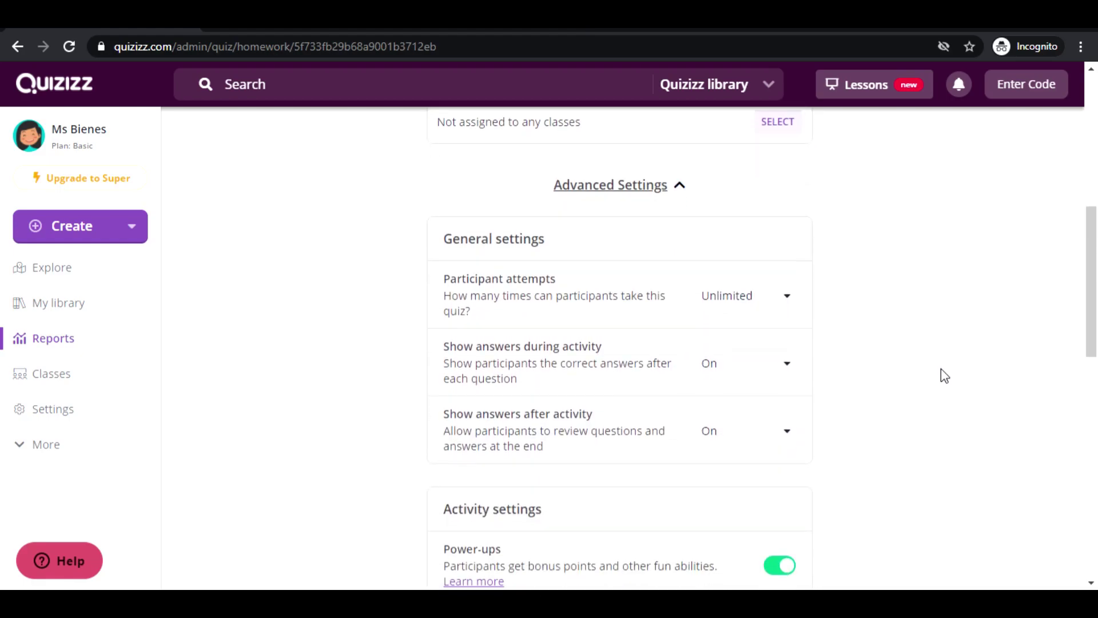
pyautogui.scroll(-6, 945, 376)
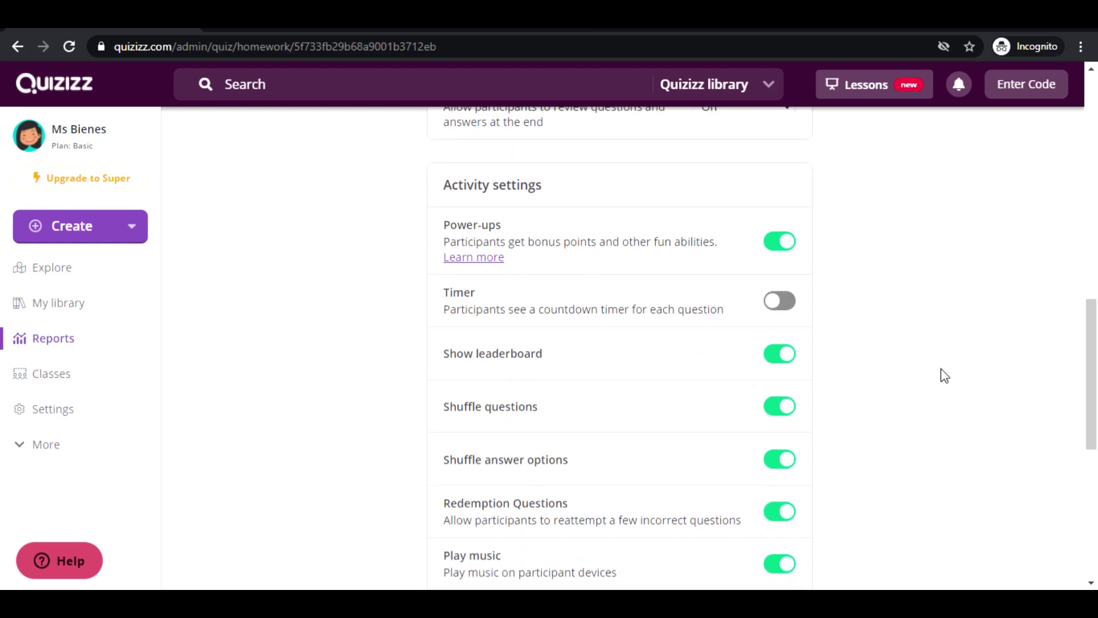
pyautogui.scroll(10, 944, 375)
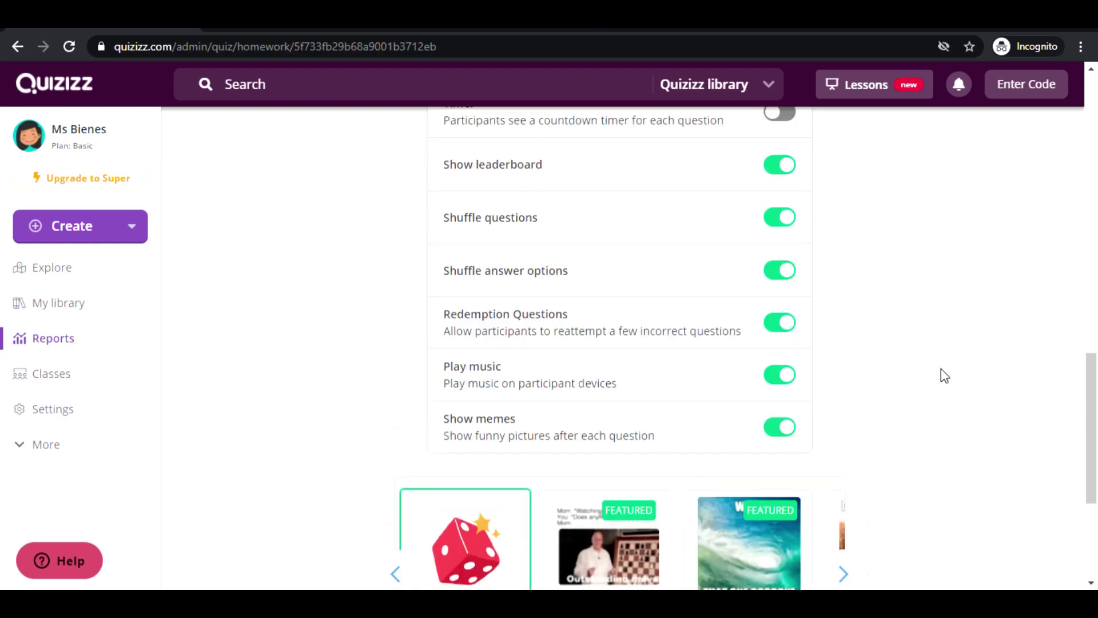
pyautogui.scroll(8, 942, 369)
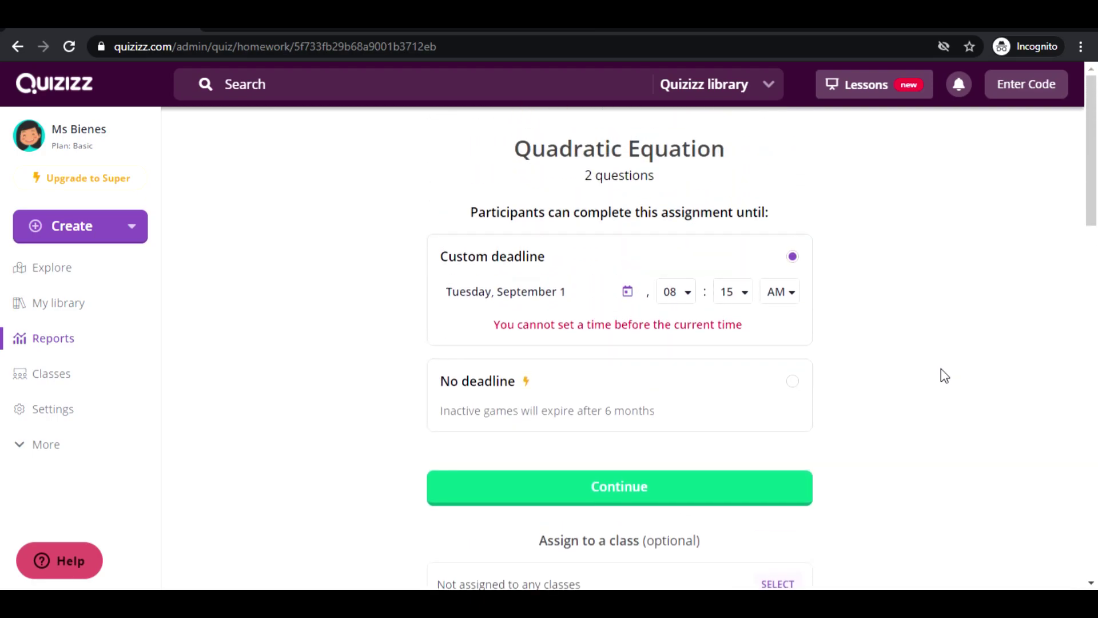
pyautogui.click(684, 254)
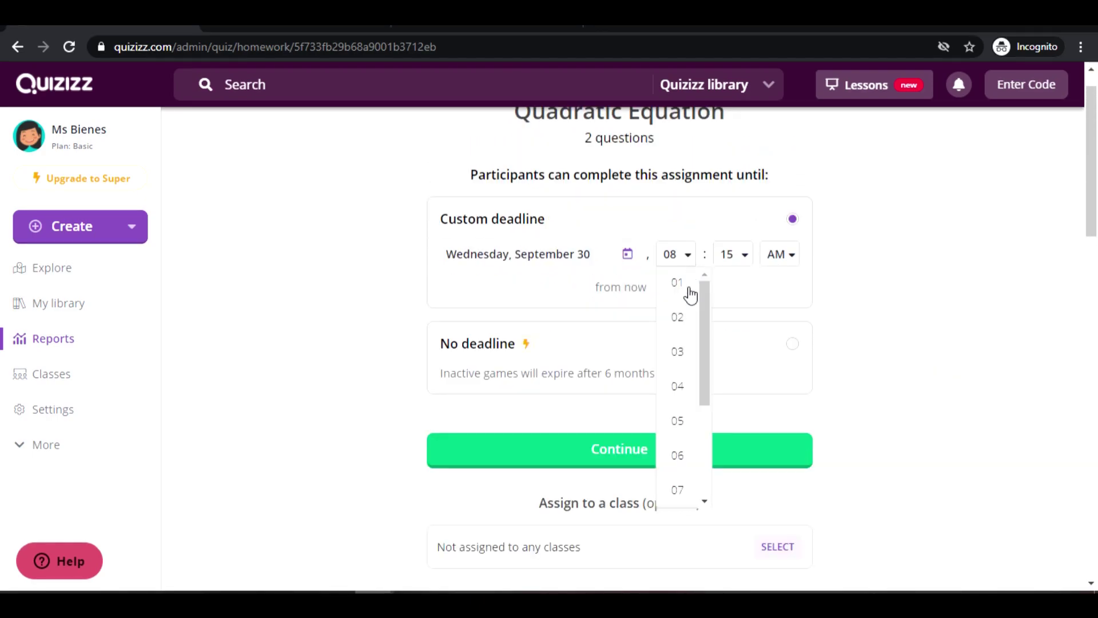
pyautogui.scroll(-3, 686, 435)
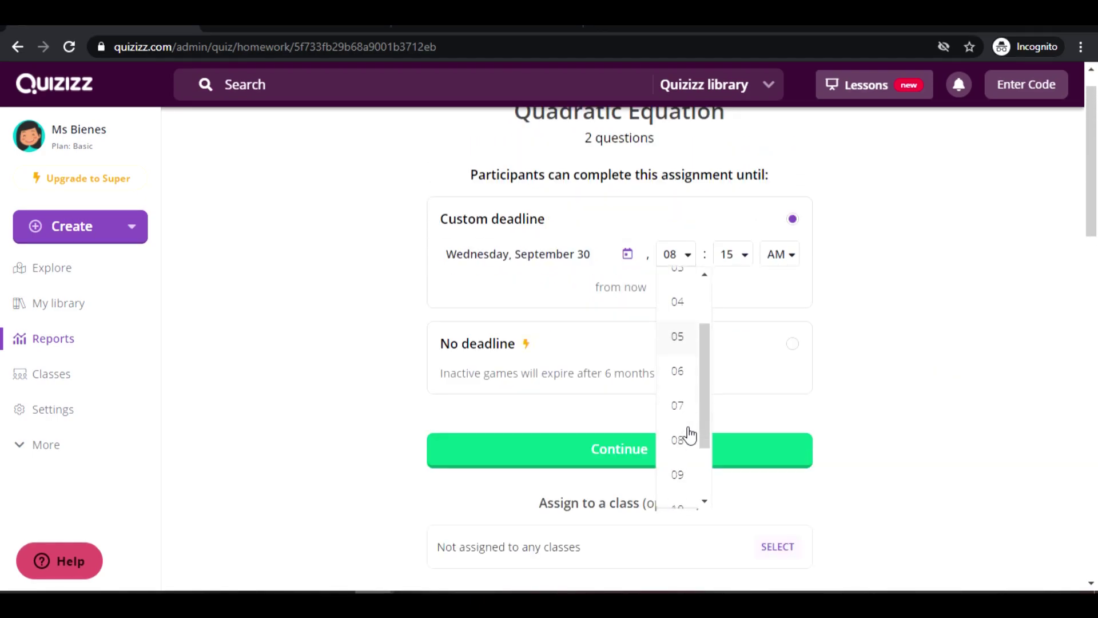
pyautogui.click(685, 428)
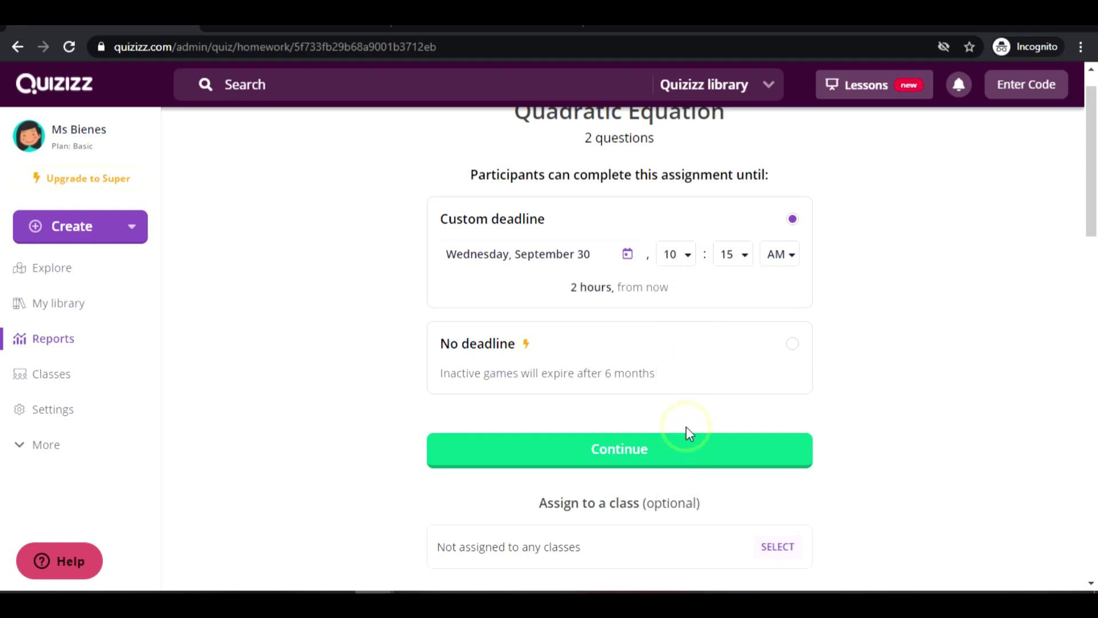
# Step: Assign the homework quiz to the Mathematics class with the assignment title Assignement Quizziz
pyautogui.scroll(-2, 686, 426)
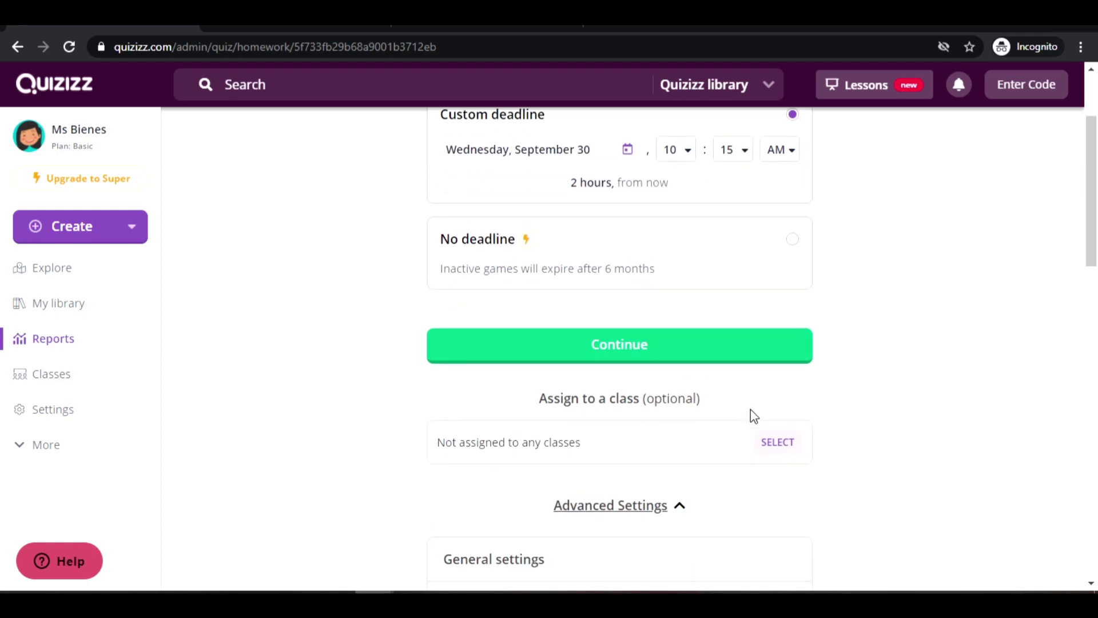
pyautogui.click(765, 444)
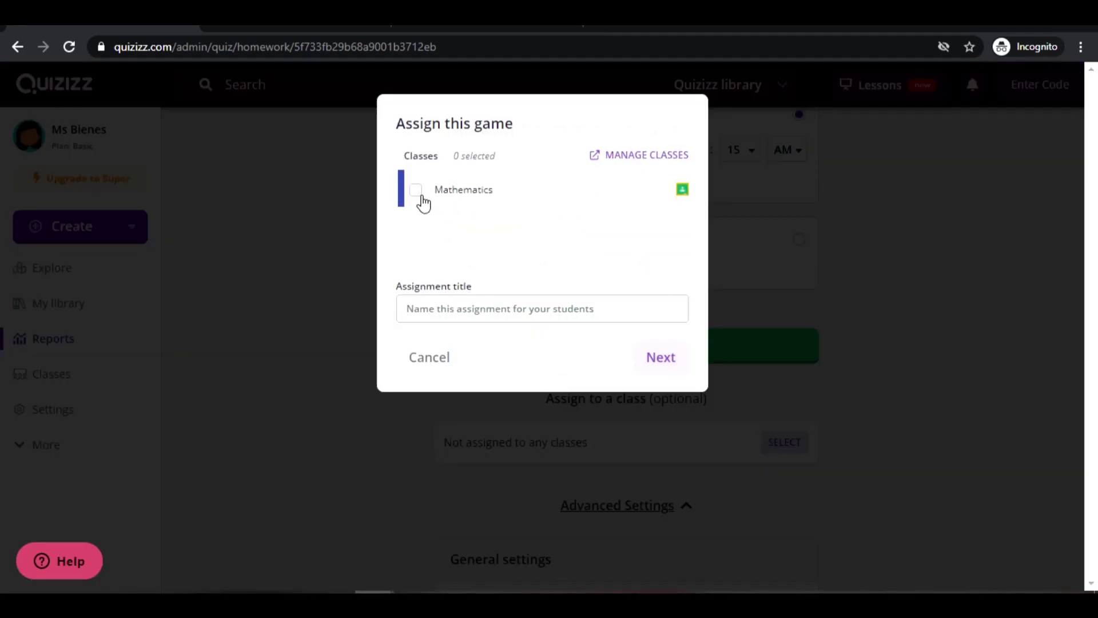
pyautogui.click(419, 193)
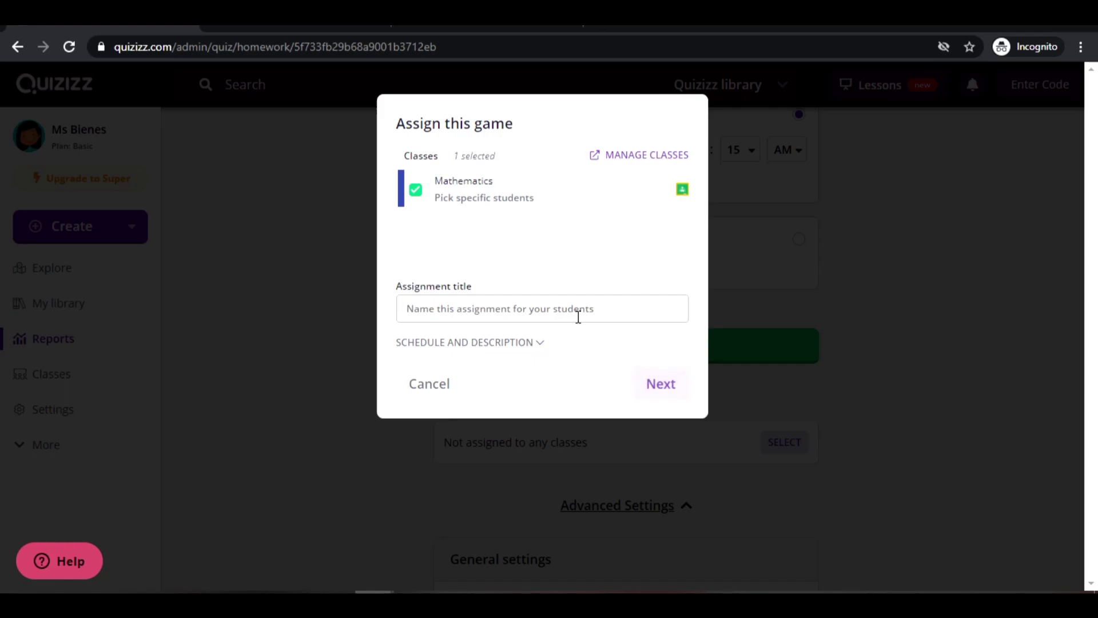
pyautogui.click(577, 314)
pyautogui.write('A')
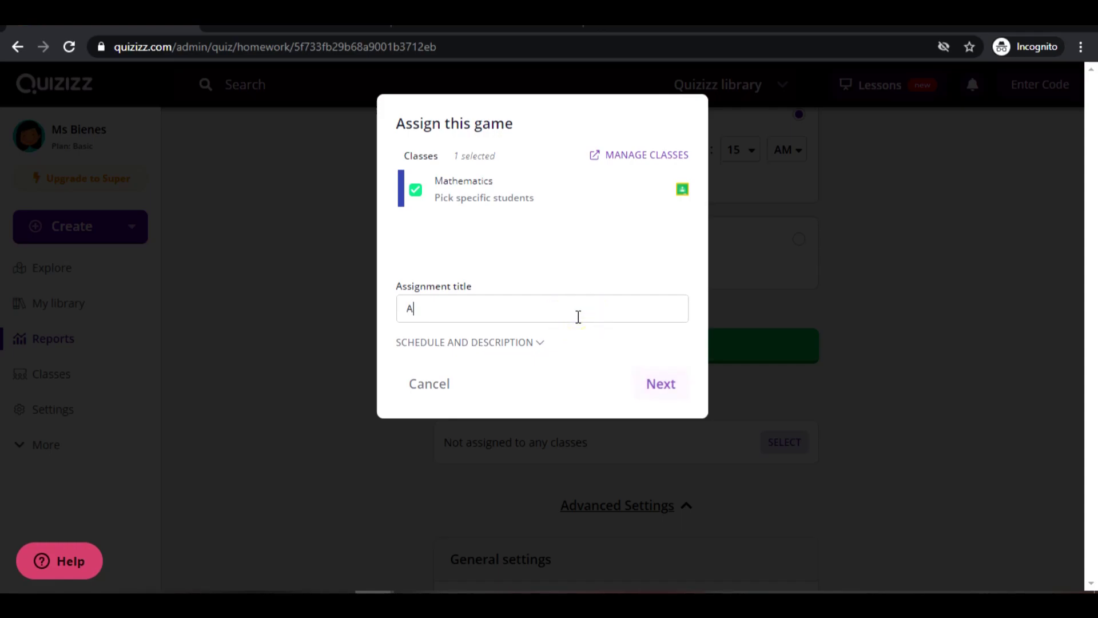
pyautogui.write('ssignement Quizziz')
pyautogui.click(654, 382)
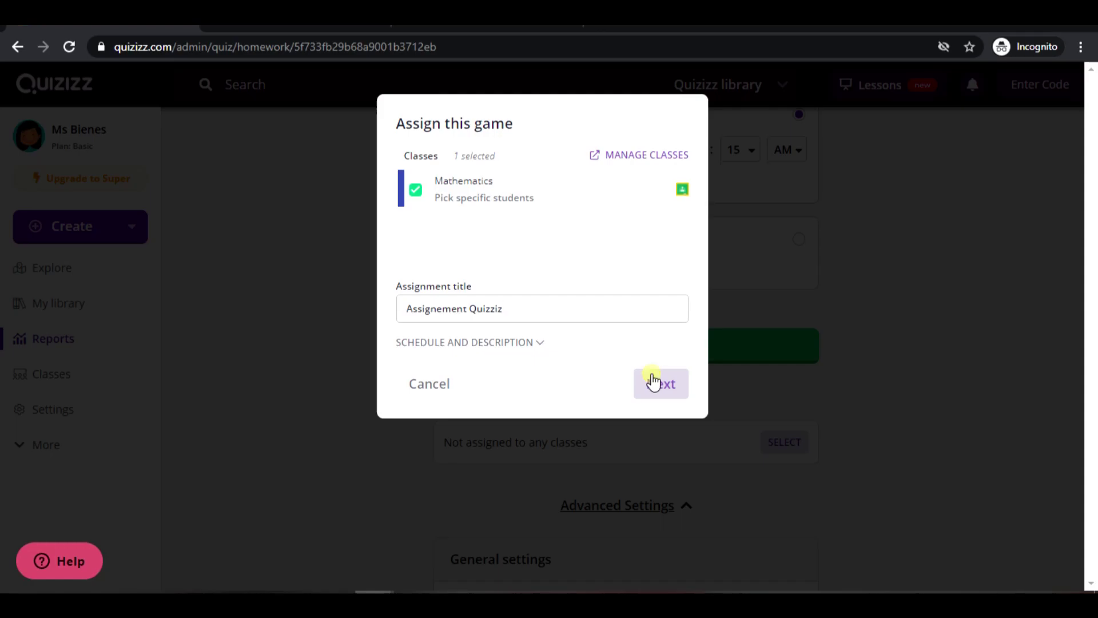
pyautogui.click(654, 382)
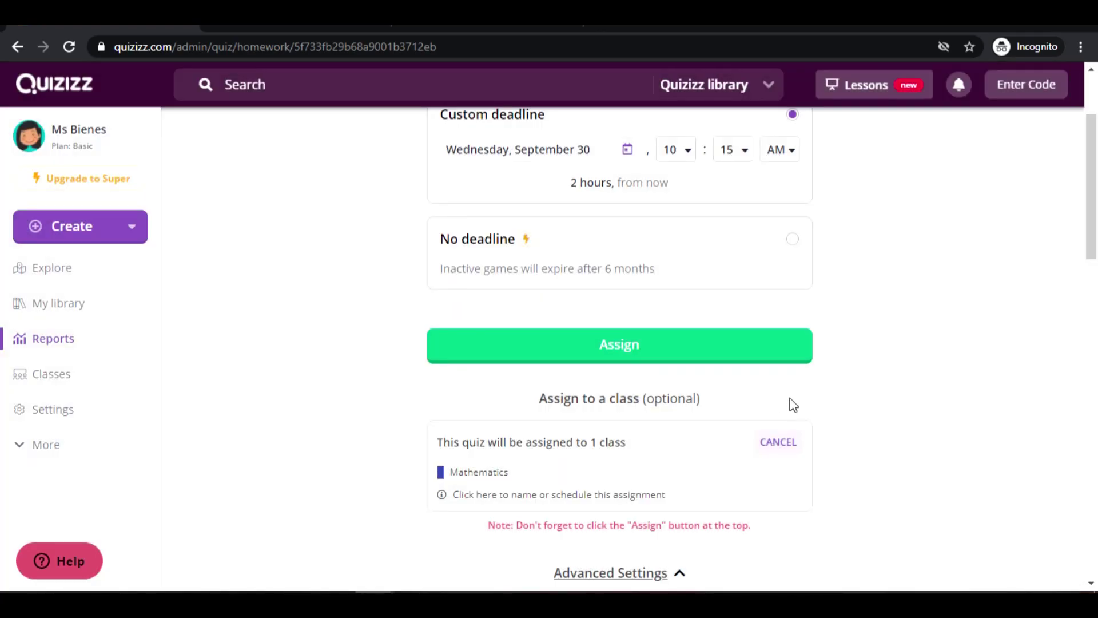
pyautogui.click(716, 363)
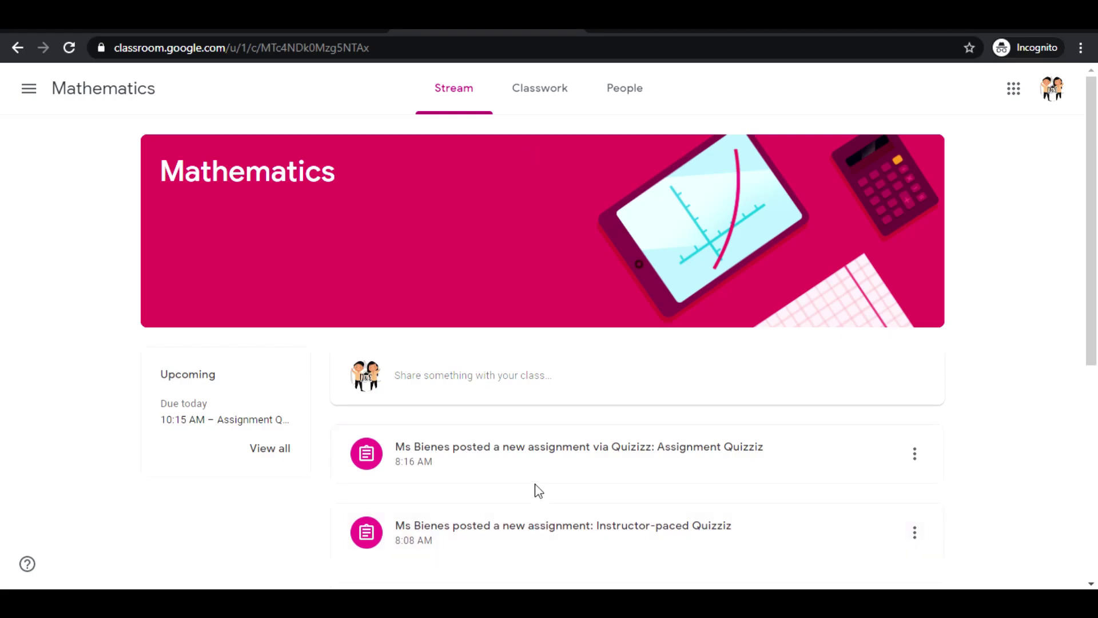
# Step: As the student, open Assignment Quizziz from the Mathematics classwork and answer TRUE to the one-root question, continuing to the leaderboard
pyautogui.click(540, 93)
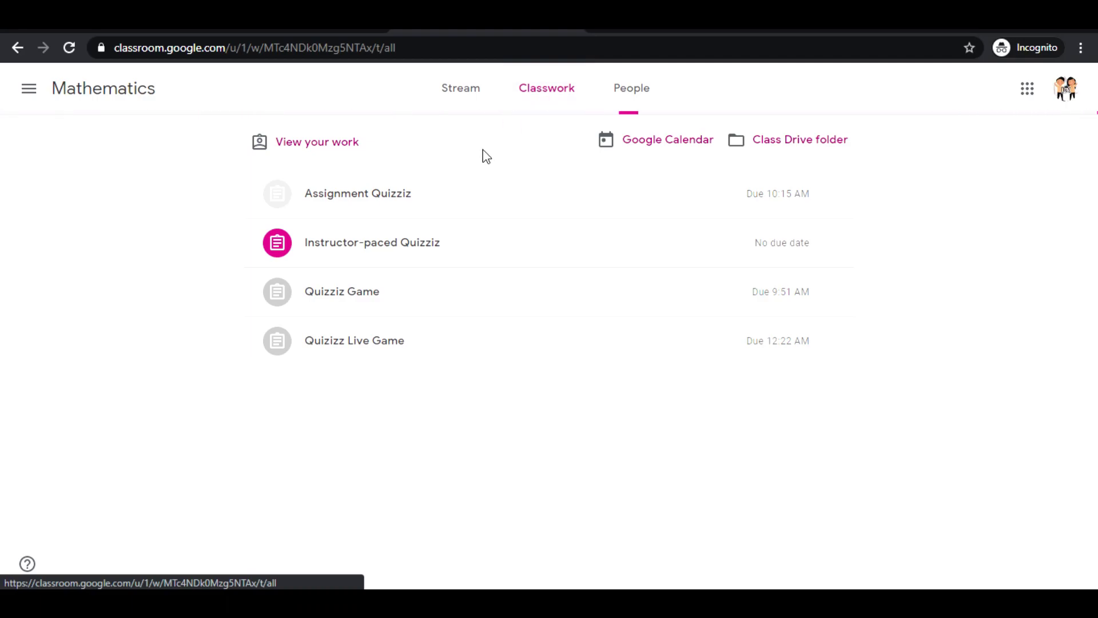
pyautogui.click(411, 202)
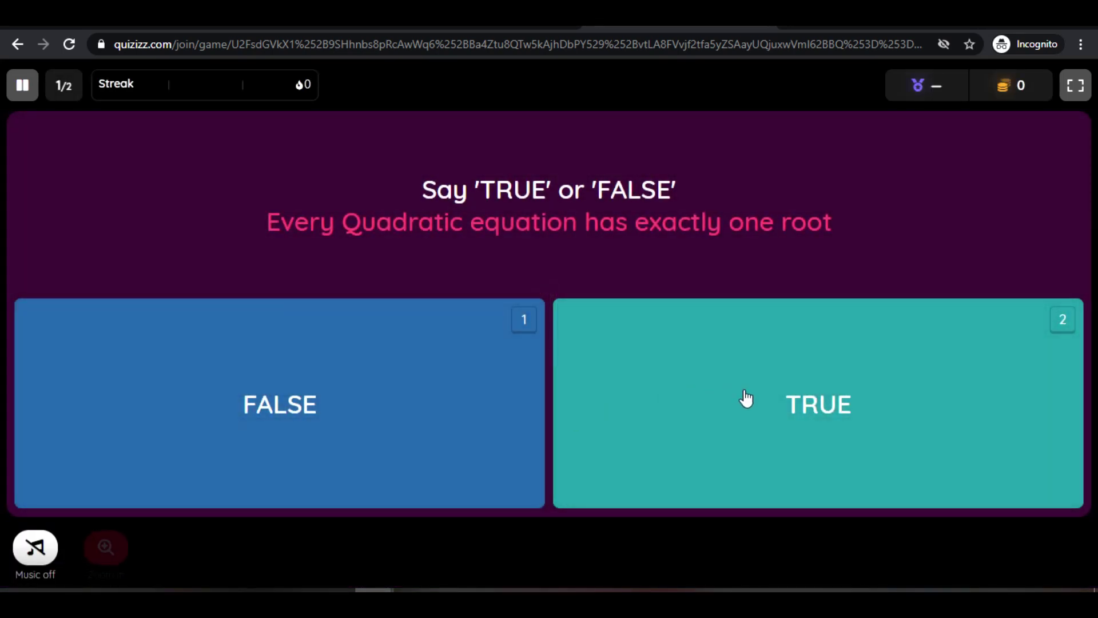
pyautogui.click(745, 394)
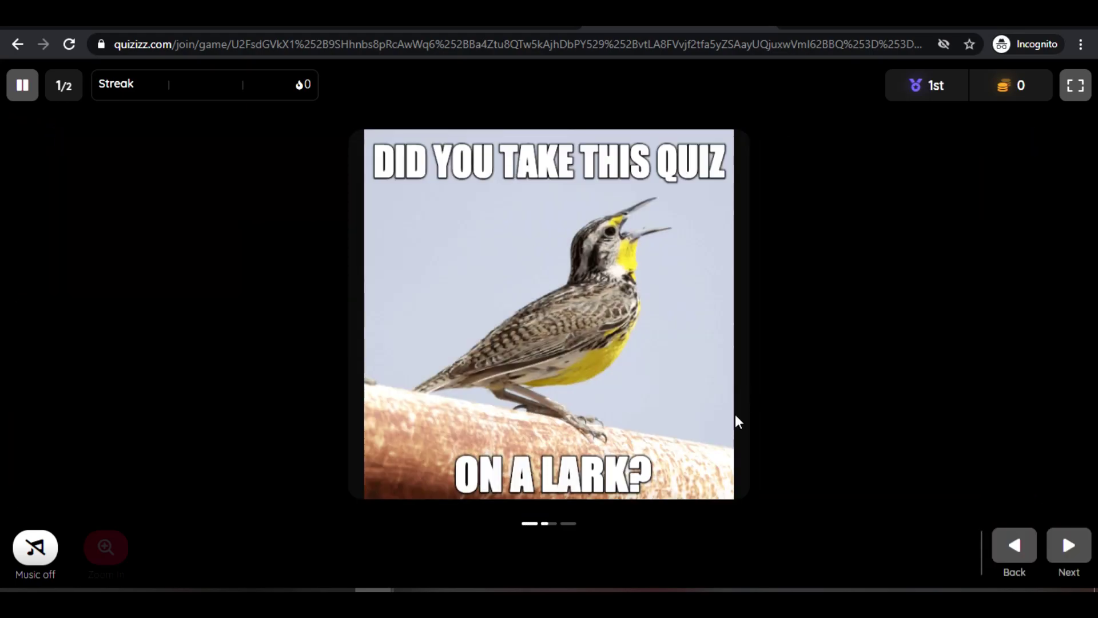
pyautogui.click(1082, 546)
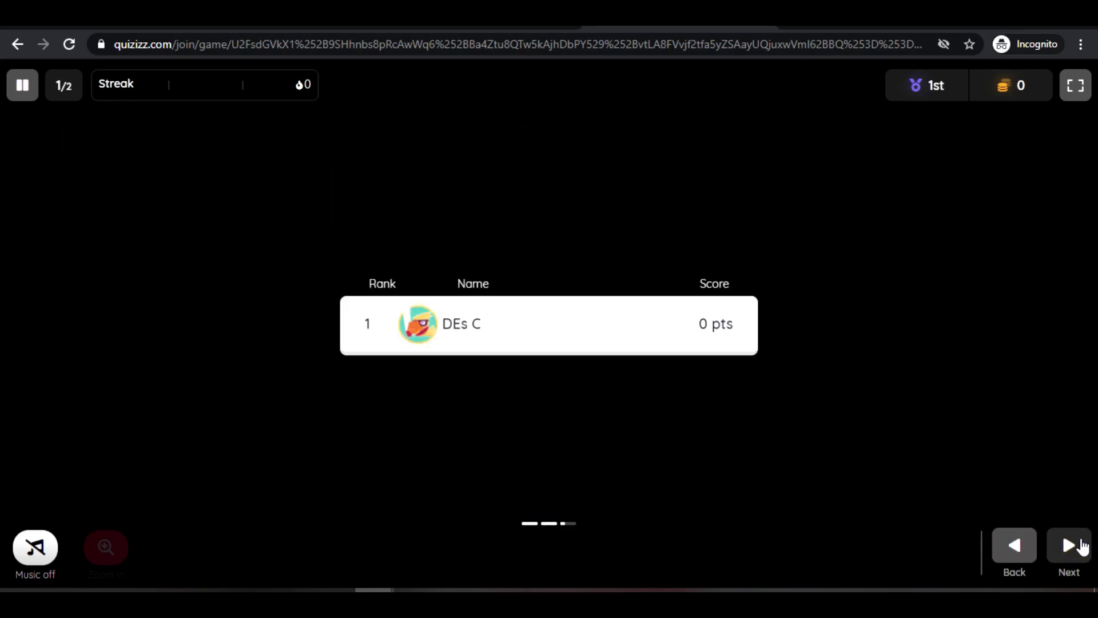